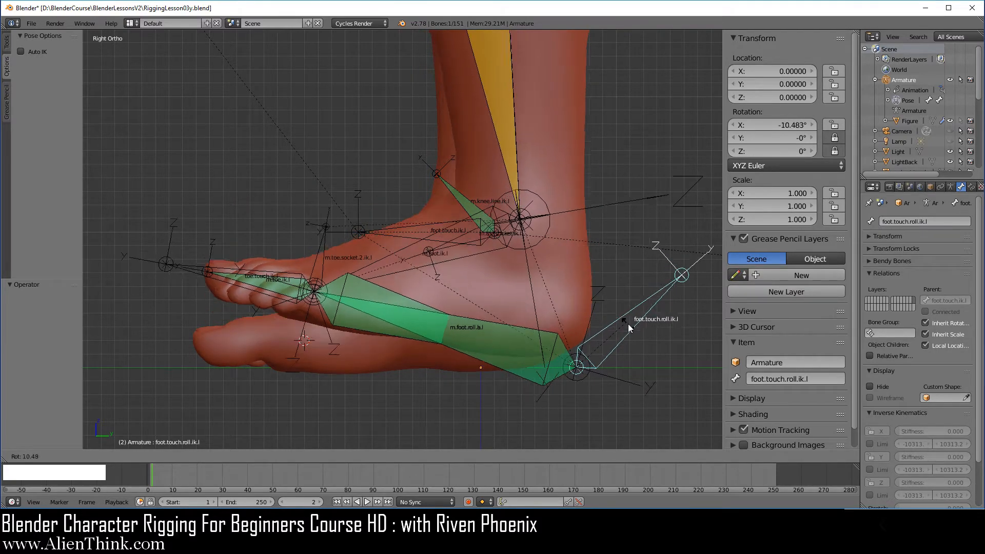
Cancel the test rotation and, in Edit Mode, move foot.touch.roll.ik.l with the adjoining foot-roll joints about 0.038 toward the toes along Y.
right_click(627, 321)
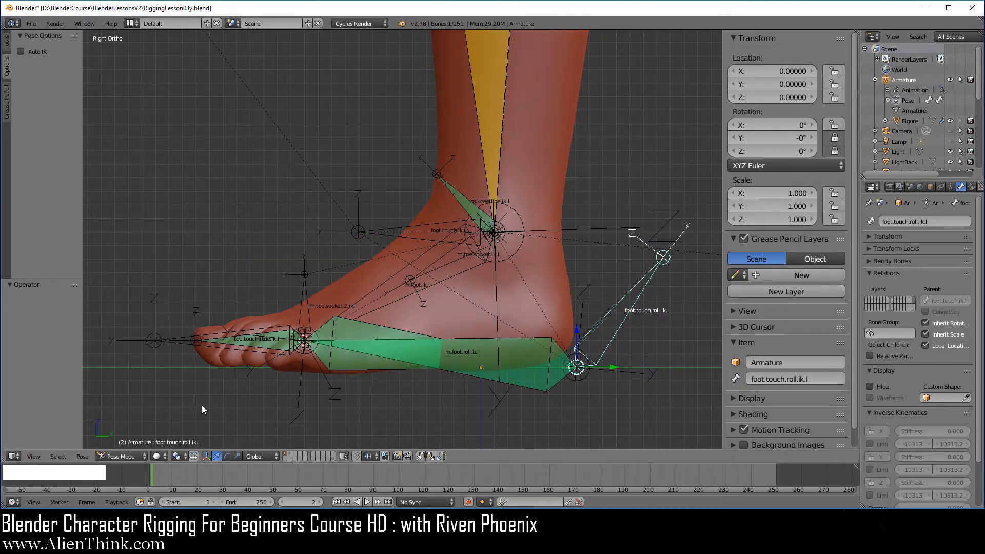
click(131, 454)
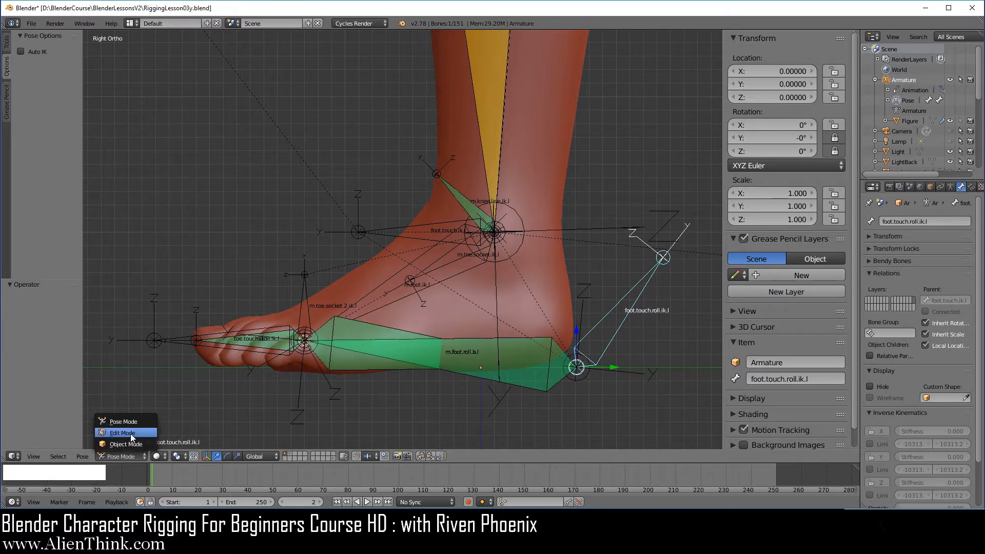
click(130, 433)
scroll(595, 386, up, 3)
shift+middle_drag(595, 386, 379, 240)
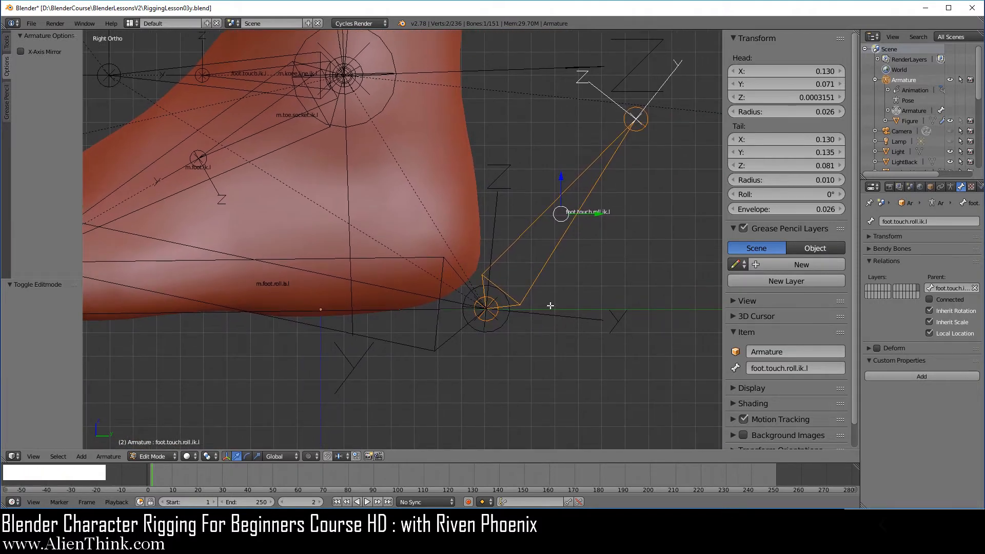
scroll(549, 306, up, 2)
key(c)
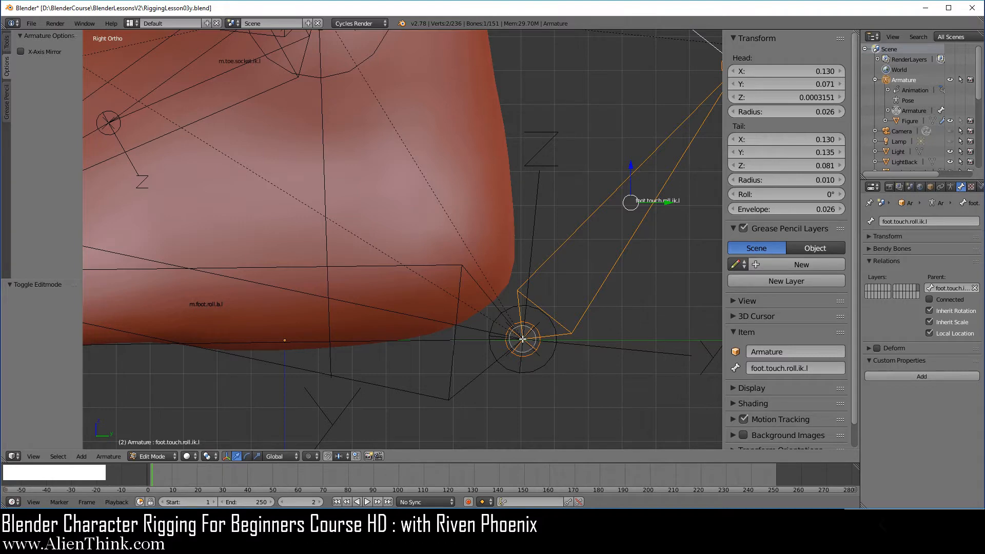
click(522, 338)
right_click(535, 362)
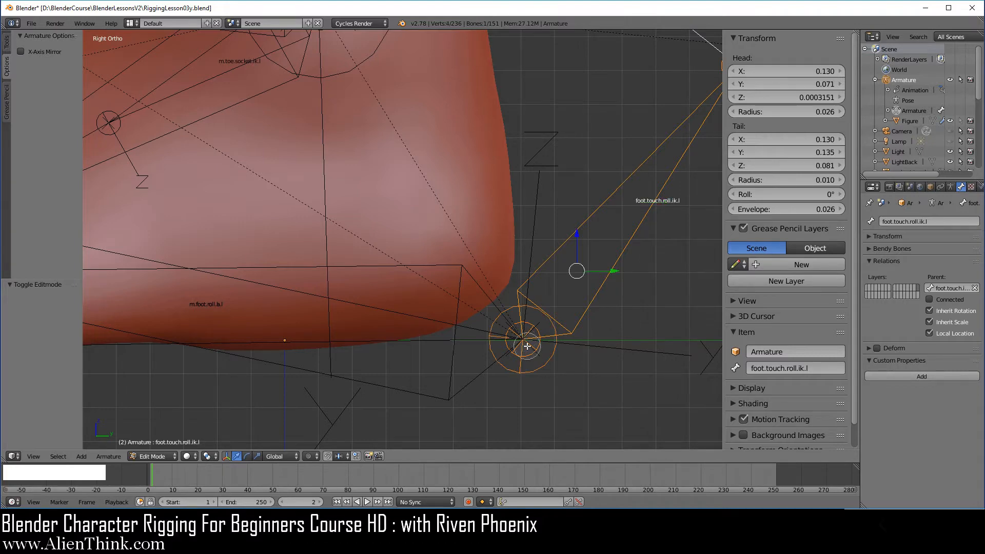
scroll(580, 383, down, 1)
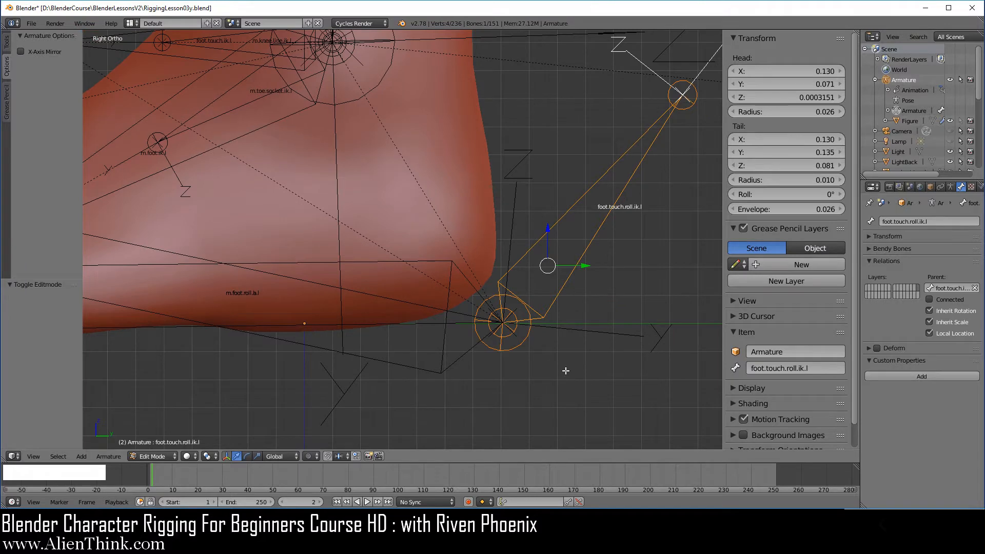
key(g)
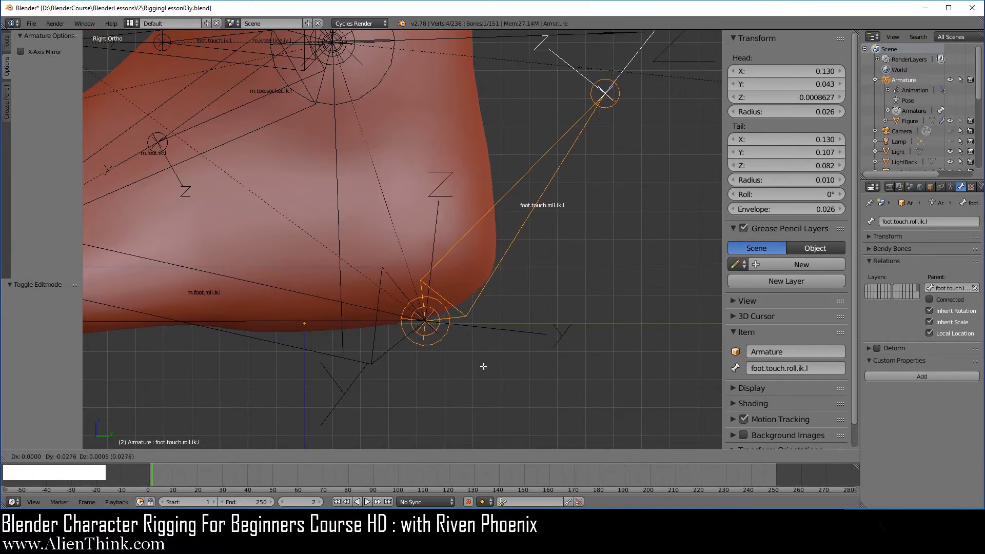
click(455, 368)
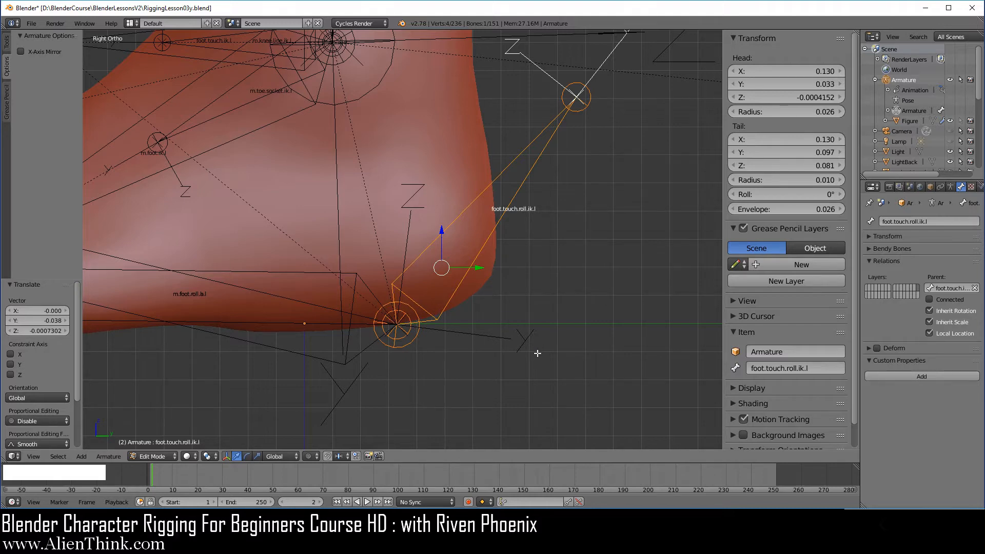
Move the tail of foot.touch.roll.ik.l about 0.017 backward along Y and 0.002 down, behind the heel.
scroll(537, 353, down, 4)
shift+middle_drag(537, 353, 580, 249)
right_click(545, 226)
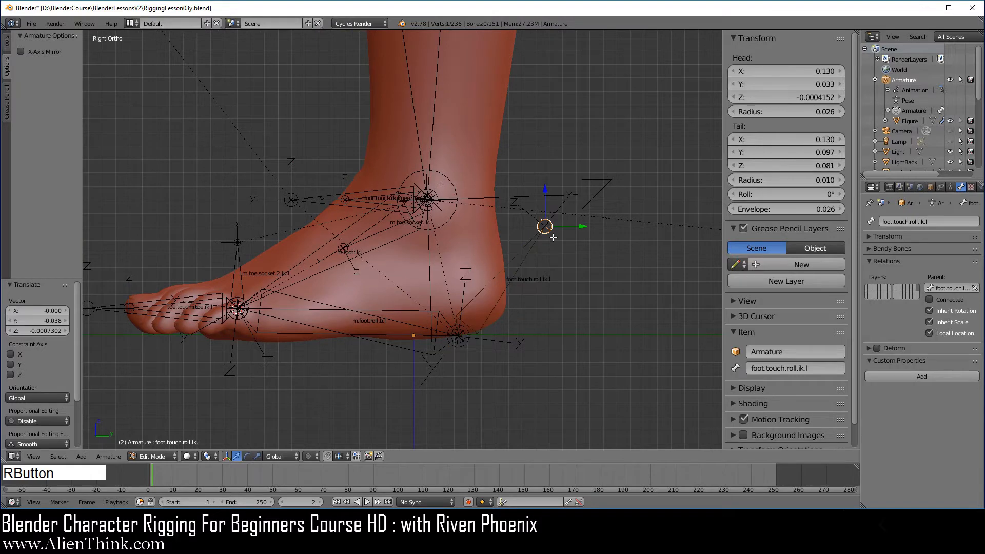
key(g)
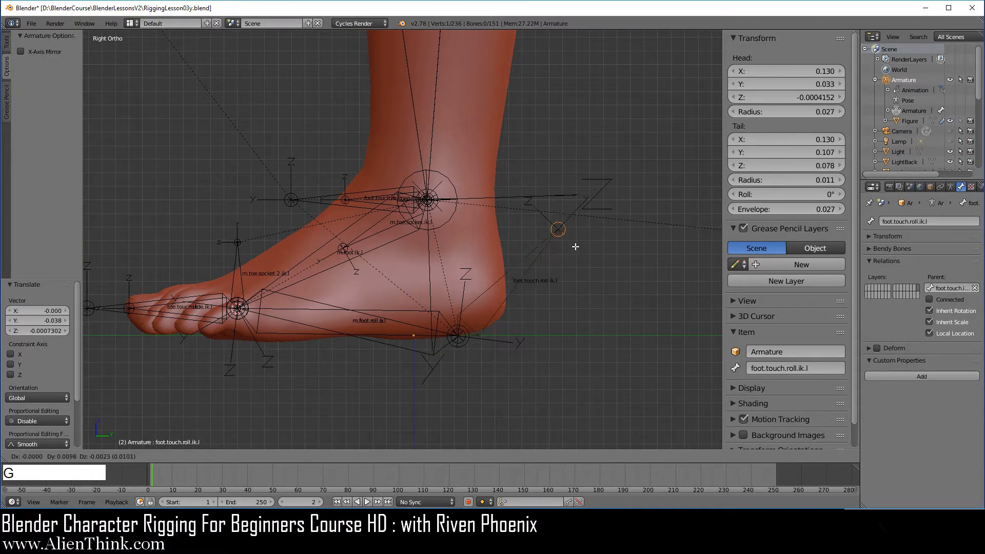
click(583, 246)
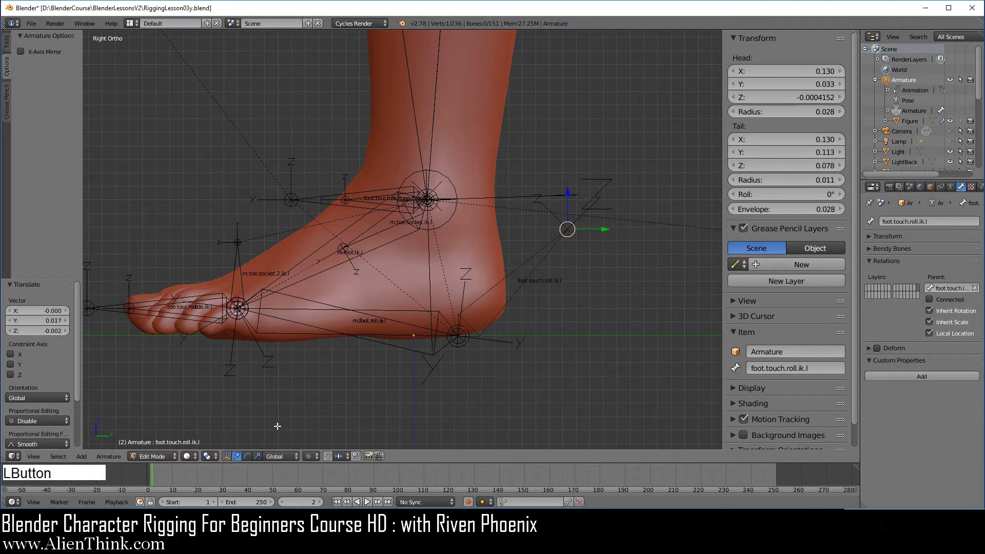
Try rotating foot.touch.roll.ik.l in Pose Mode to test the foot roll around the heel, and cancel the rotation.
click(157, 457)
click(156, 421)
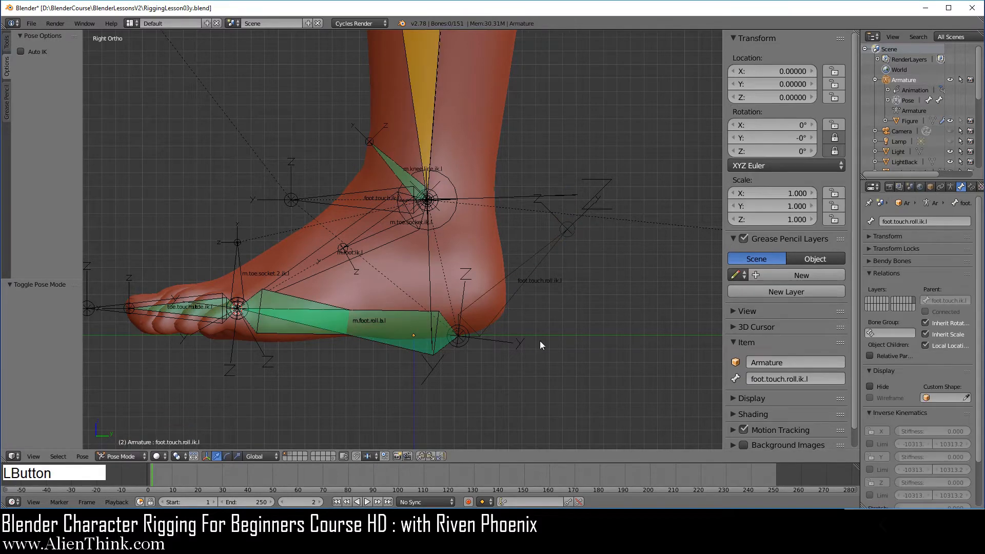
right_click(544, 263)
key(r)
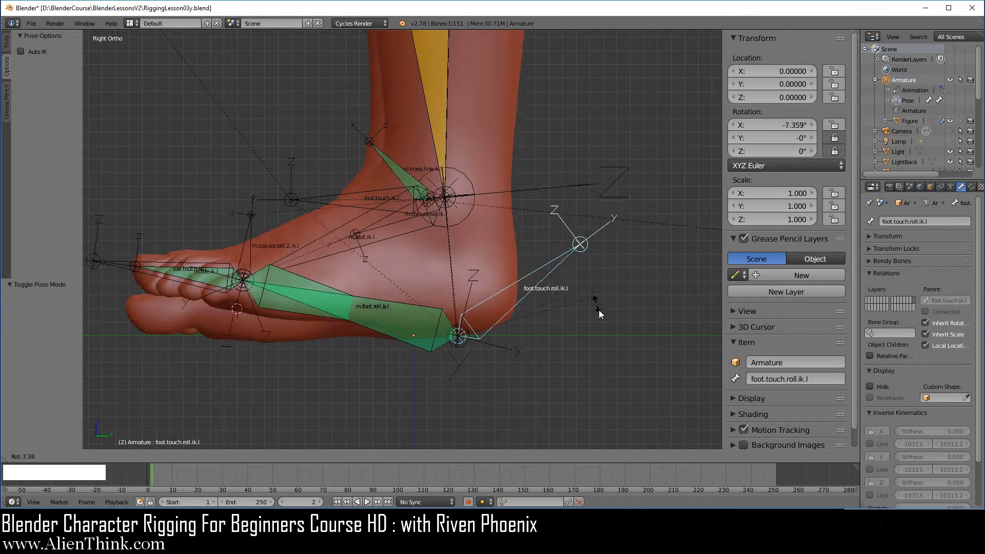
right_click(590, 306)
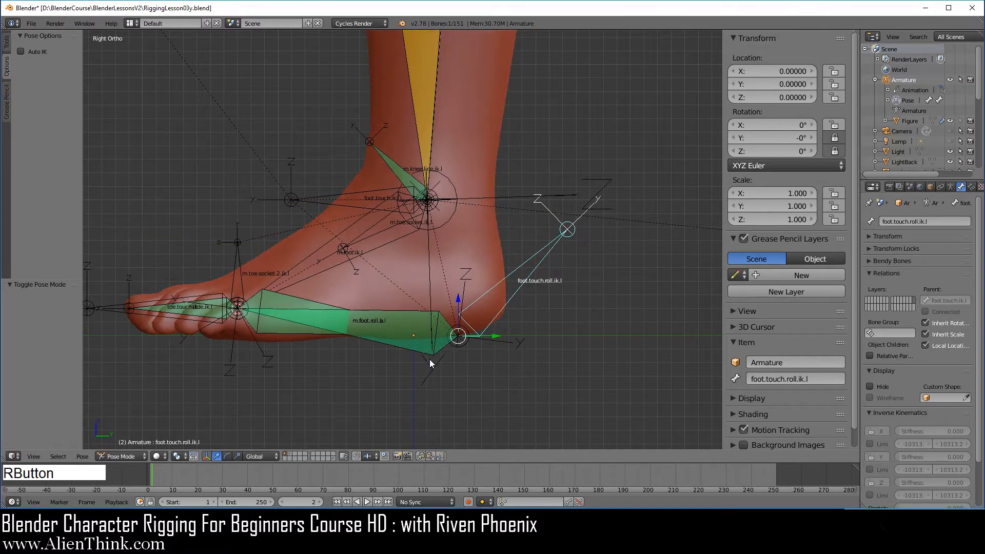
In Edit Mode, check the Deform setting of the foot-roll, toe, toe-socket and foot control bones one by one.
shift+middle_drag(490, 350, 552, 374)
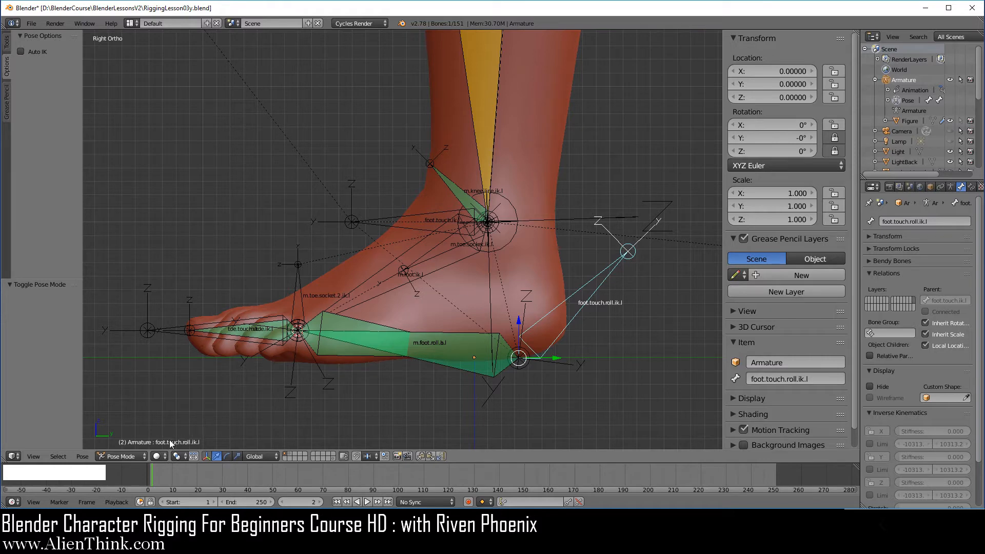
click(135, 455)
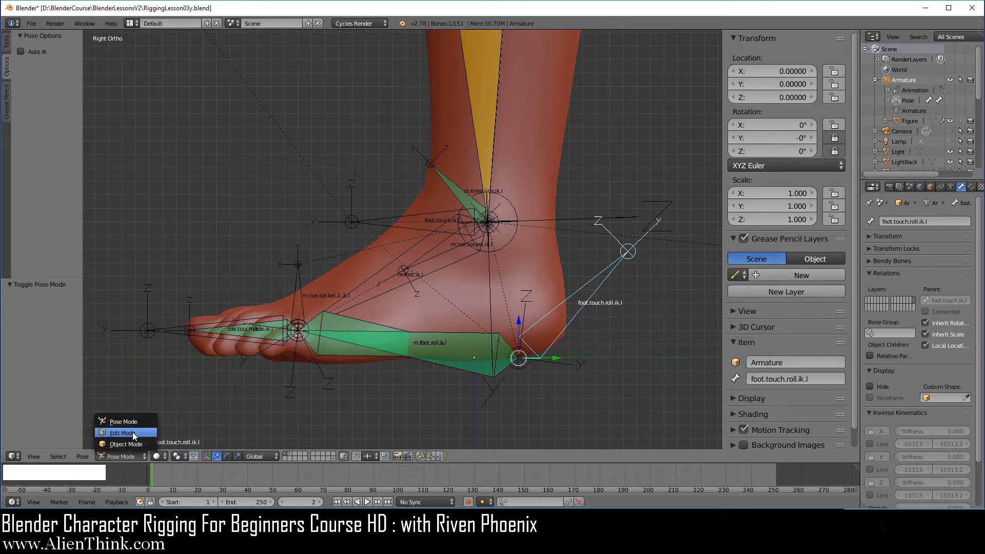
click(132, 432)
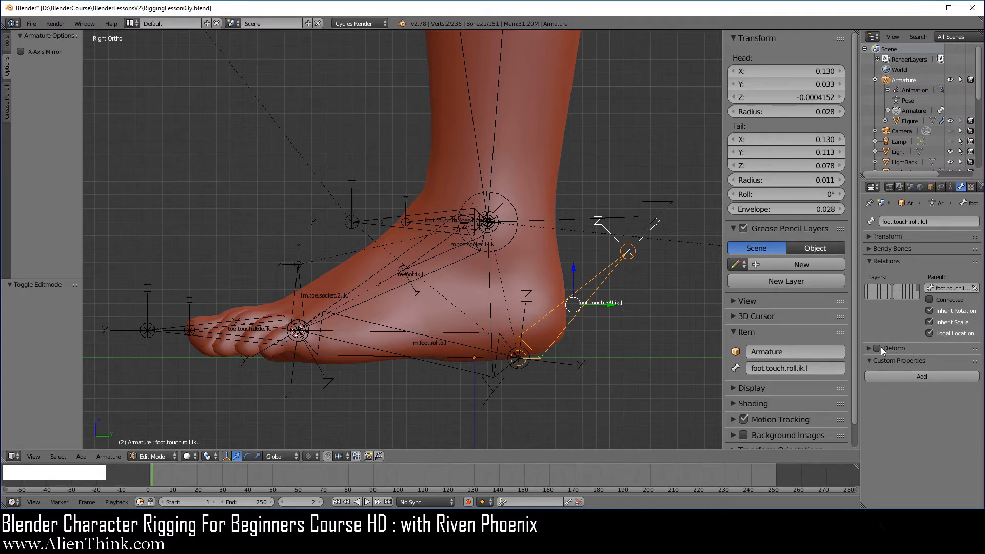
scroll(571, 368, up, 1)
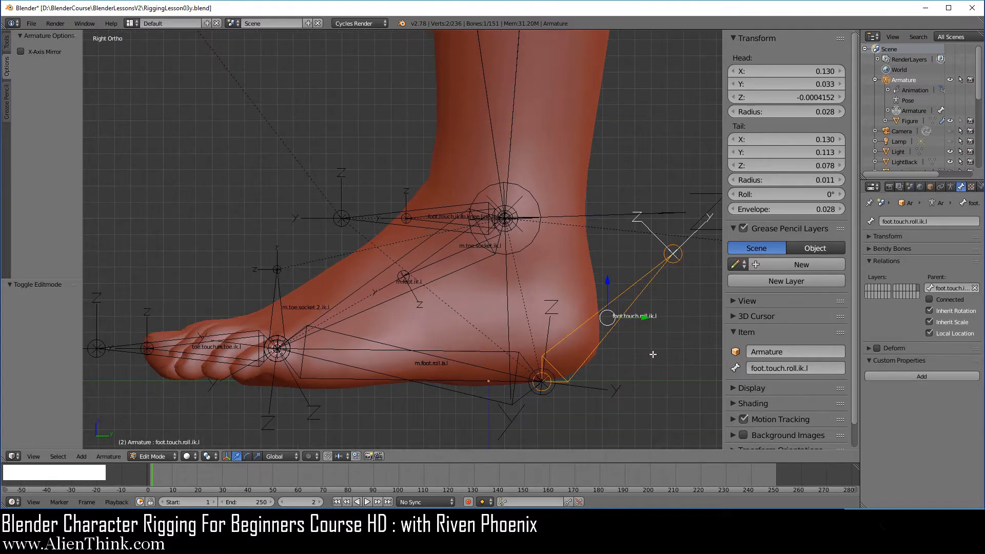
right_click(608, 333)
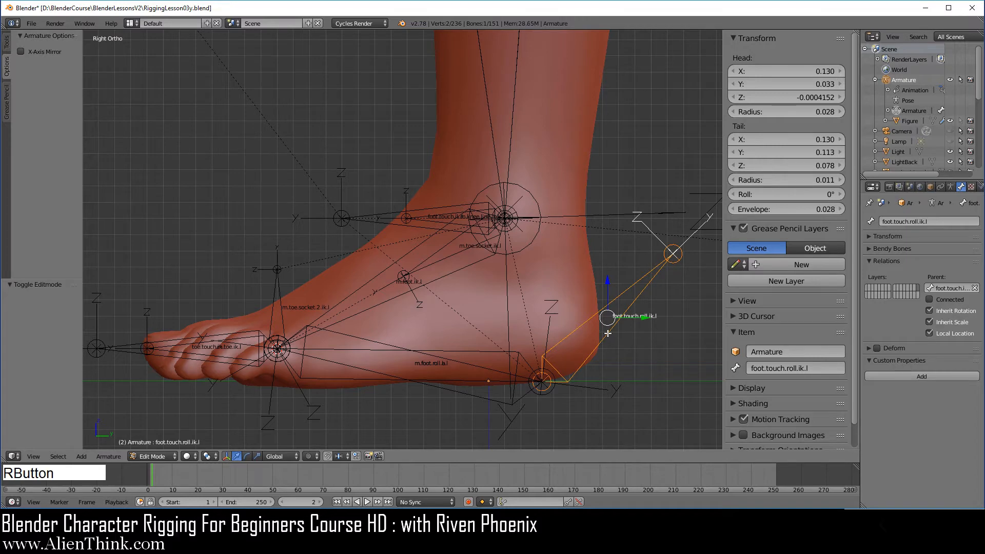
right_click(508, 353)
right_click(453, 355)
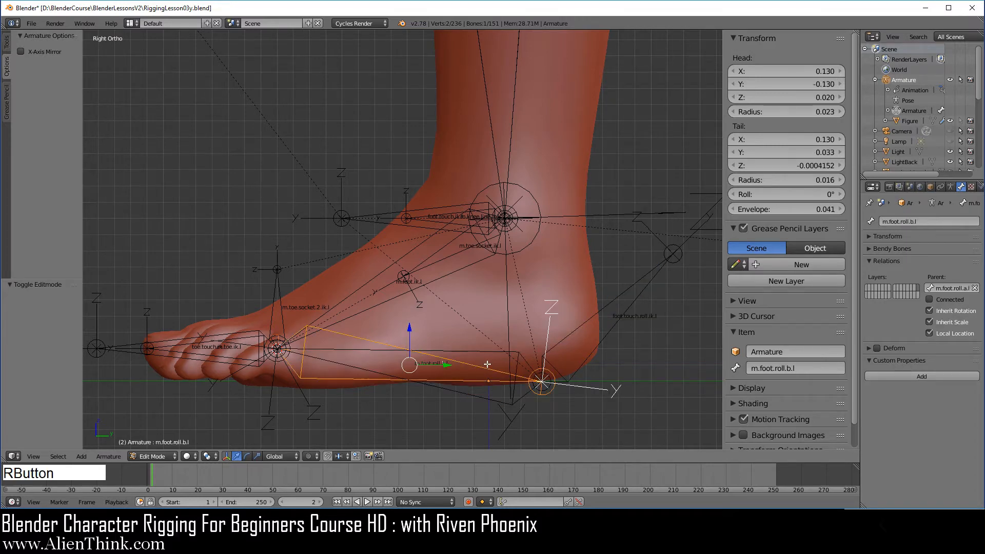
right_click(278, 302)
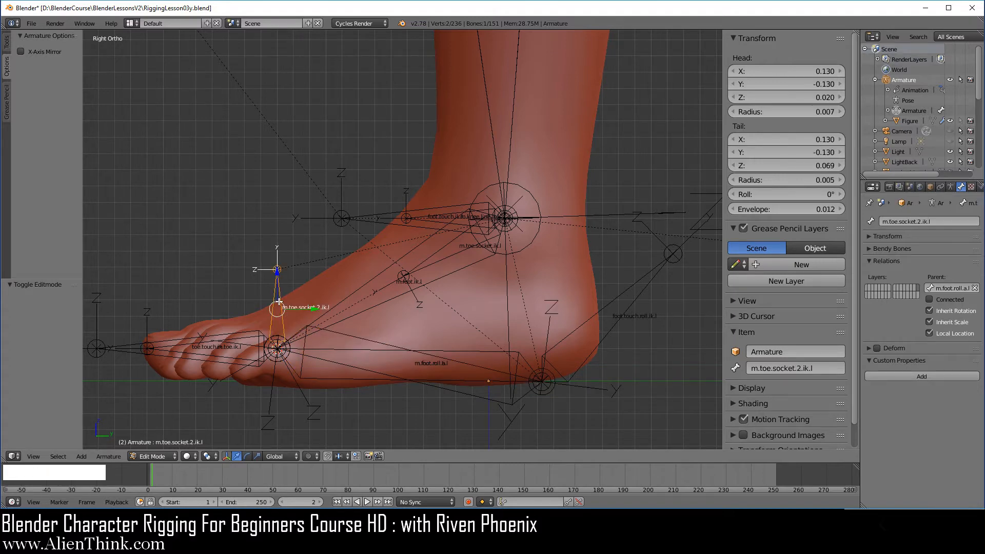
right_click(246, 332)
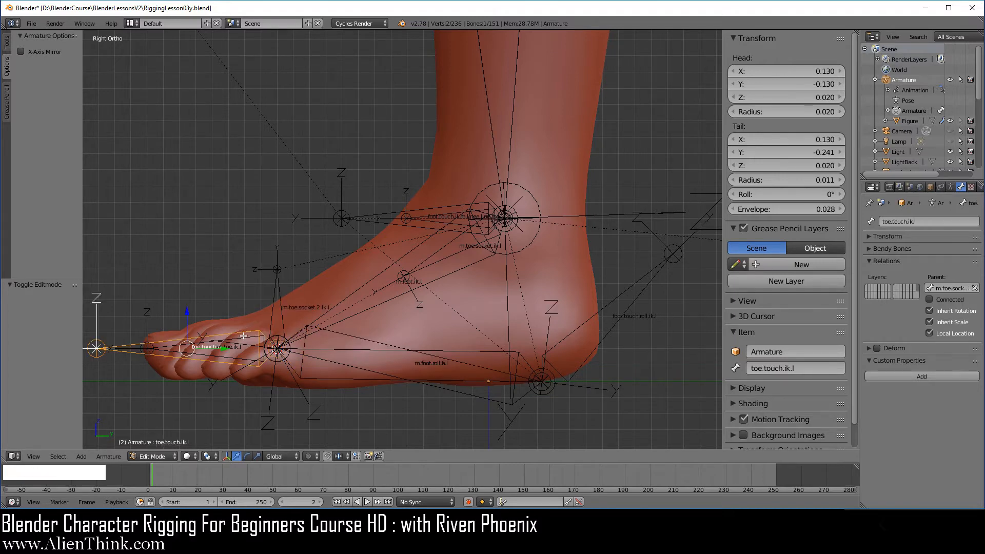
right_click(242, 338)
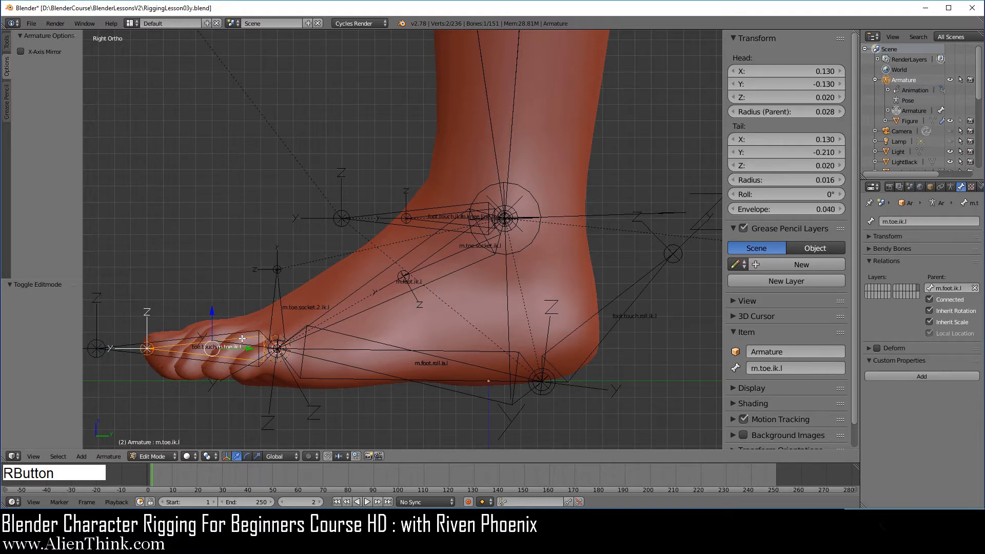
right_click(412, 291)
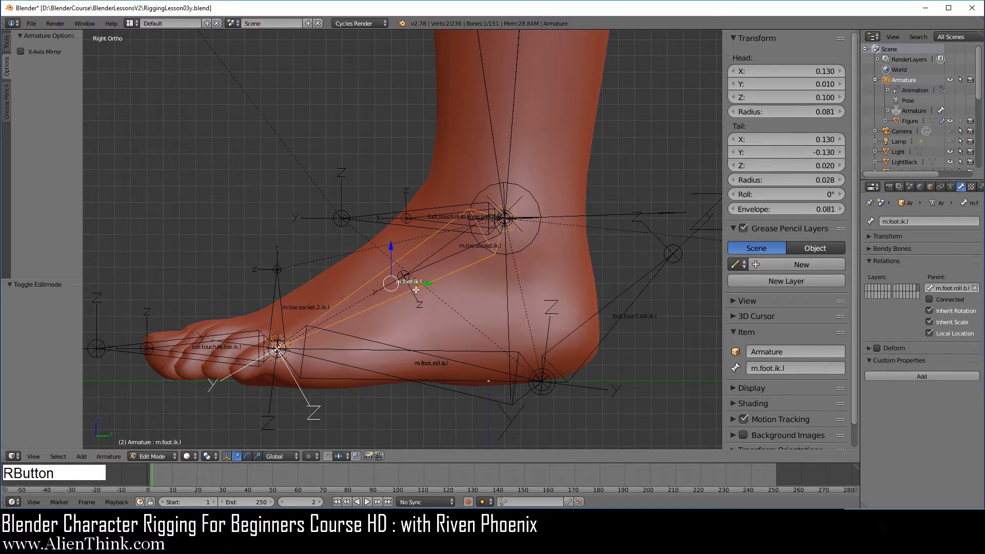
right_click(450, 258)
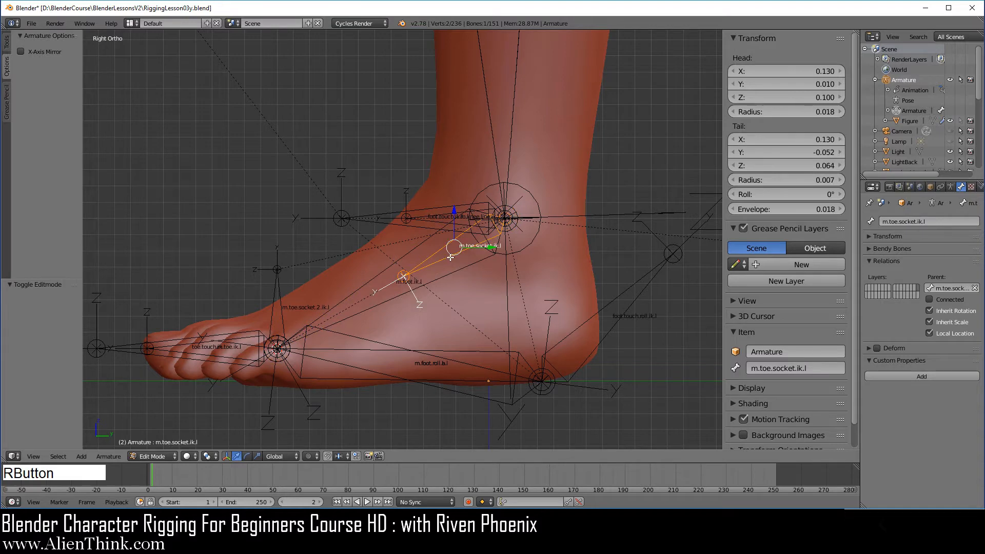
right_click(426, 224)
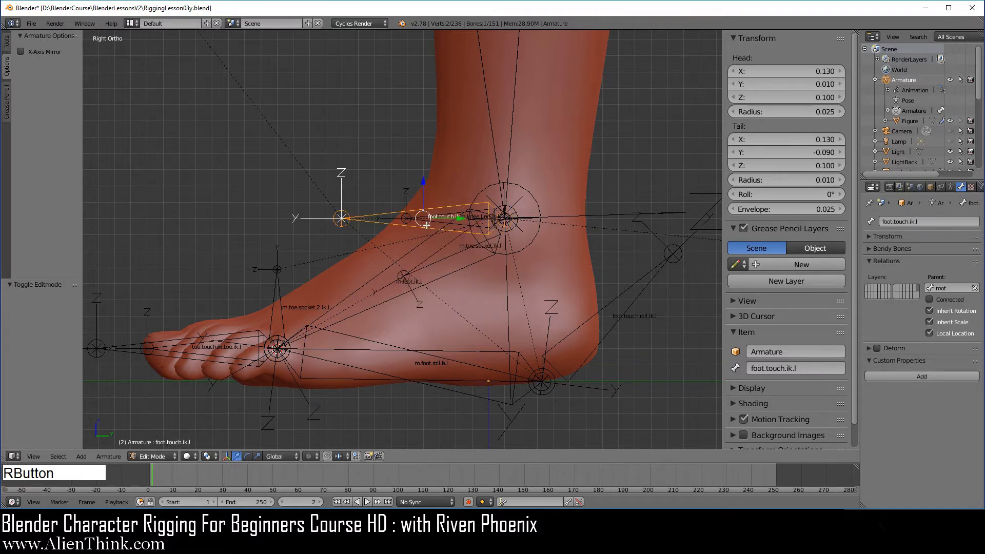
Turn off Deform for the m.knee.line.ik.l bone and recheck the setting on m.toe.socket.2.ik.l.
right_click(436, 219)
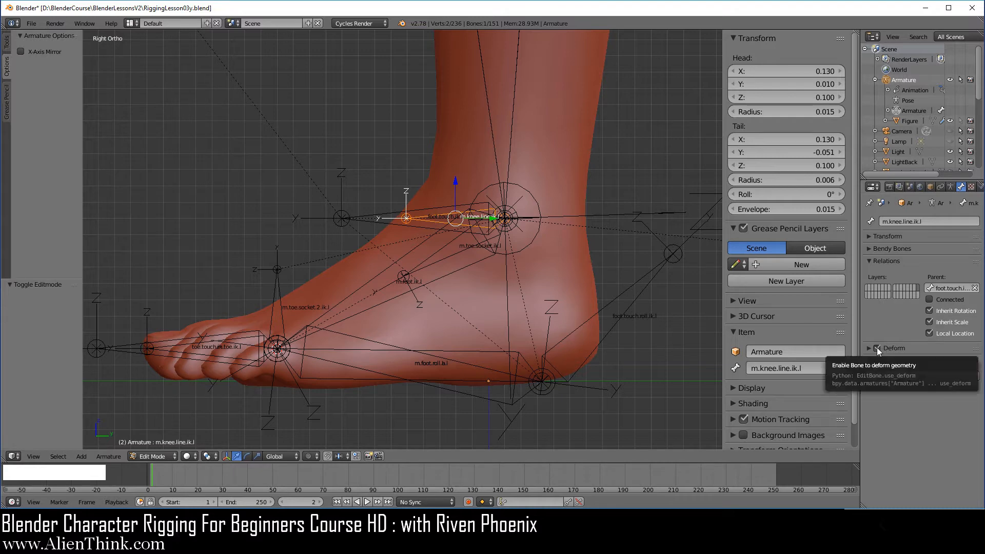
click(877, 347)
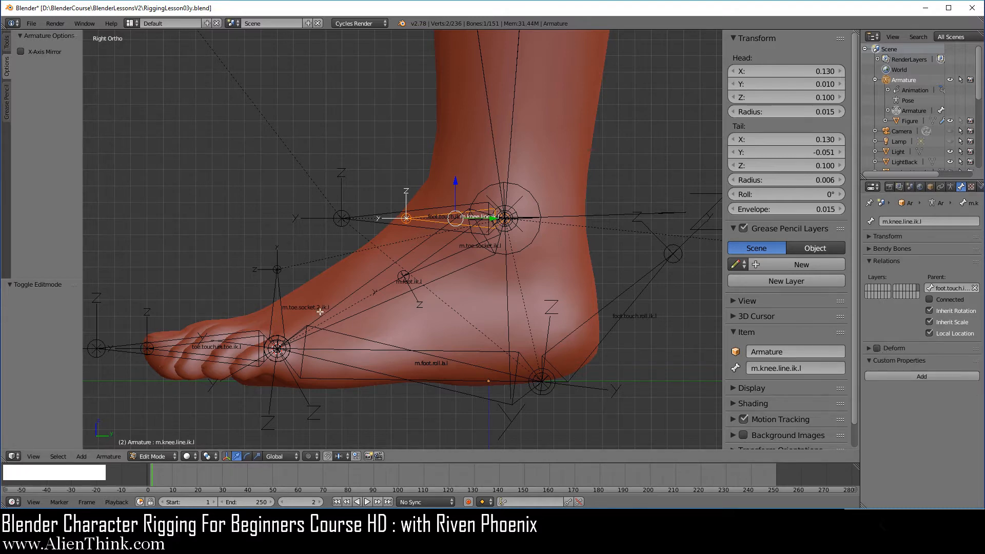
right_click(285, 312)
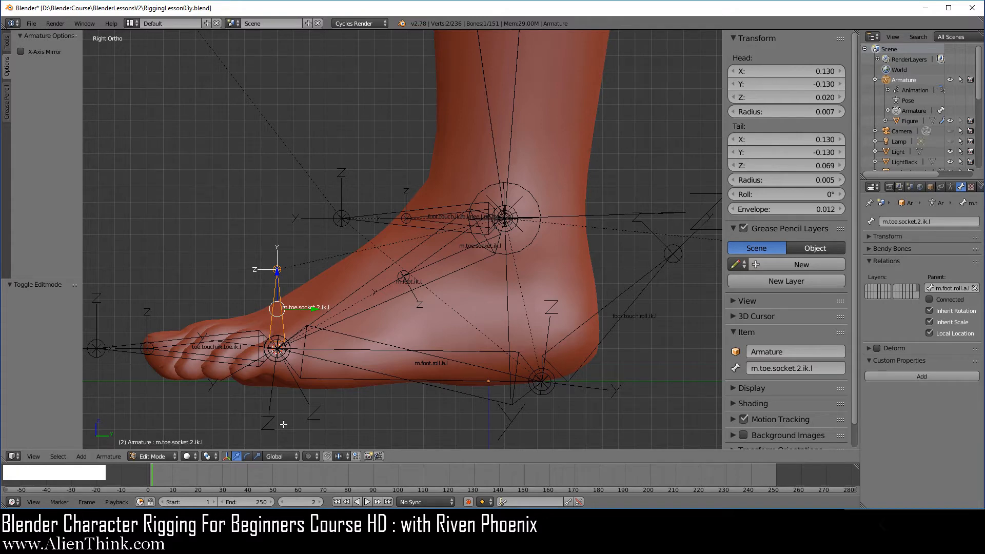
Switch the armature to Pose Mode and try moving the knee.touch.pole.l bone, cancelling the move.
click(154, 456)
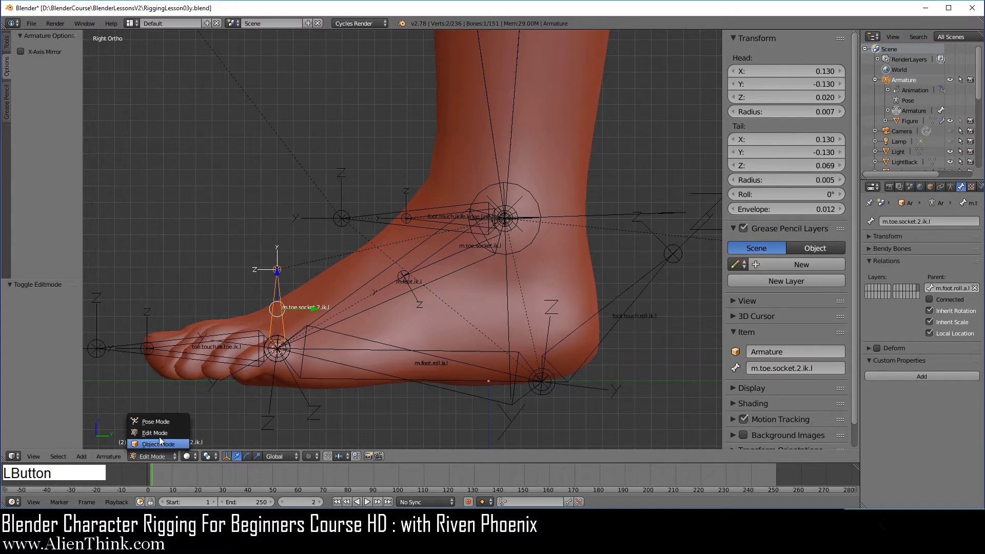
click(160, 425)
scroll(515, 298, down, 3)
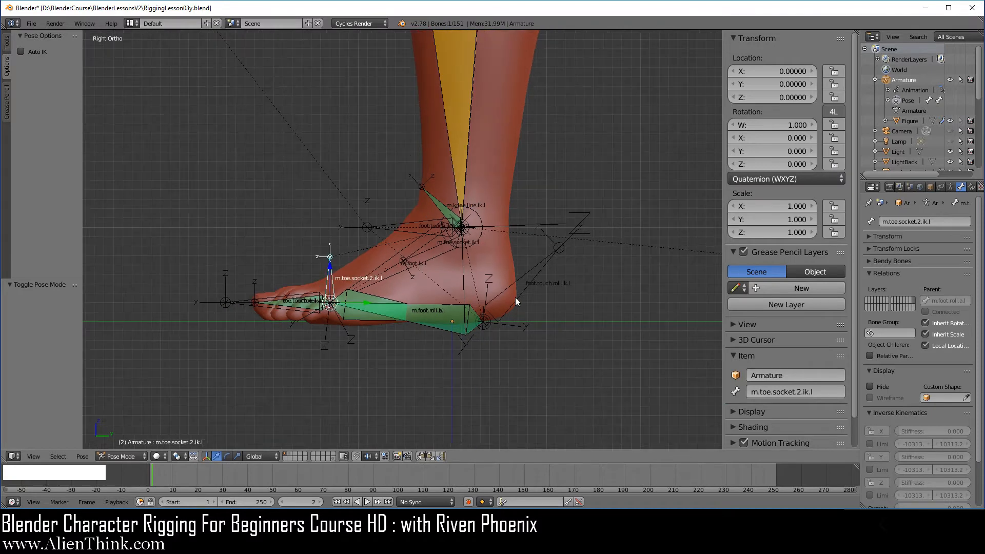
shift+middle_drag(436, 195, 532, 303)
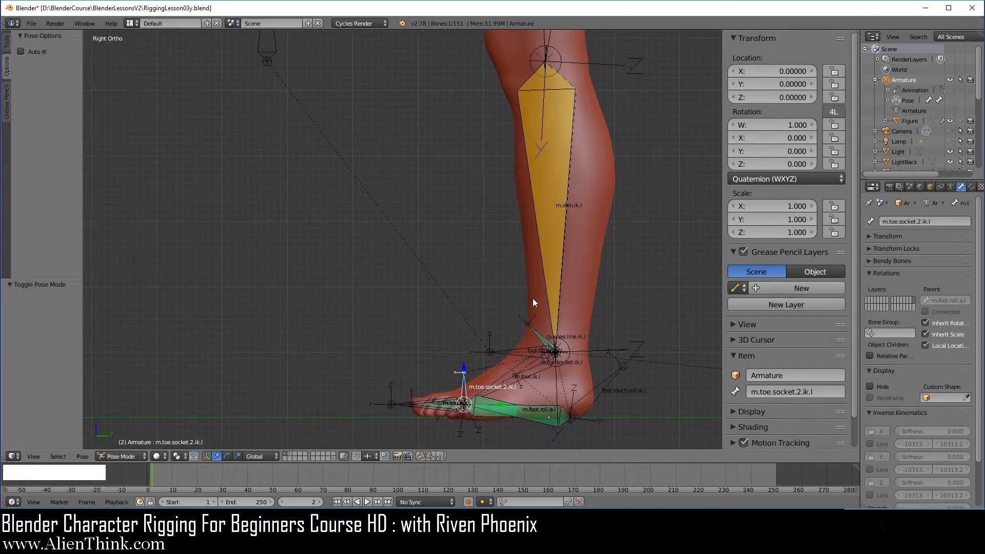
scroll(530, 319, down, 2)
shift+middle_drag(486, 253, 436, 239)
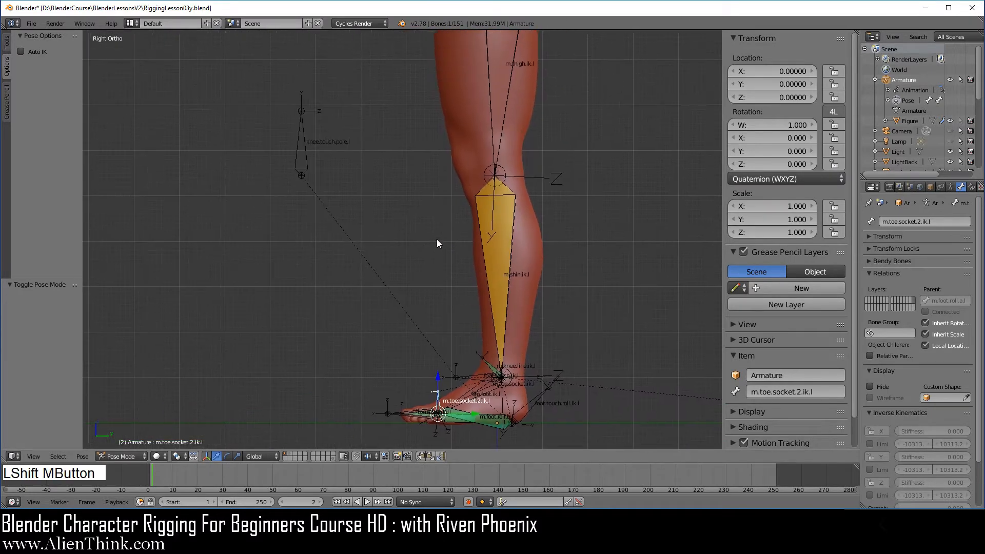
right_click(307, 147)
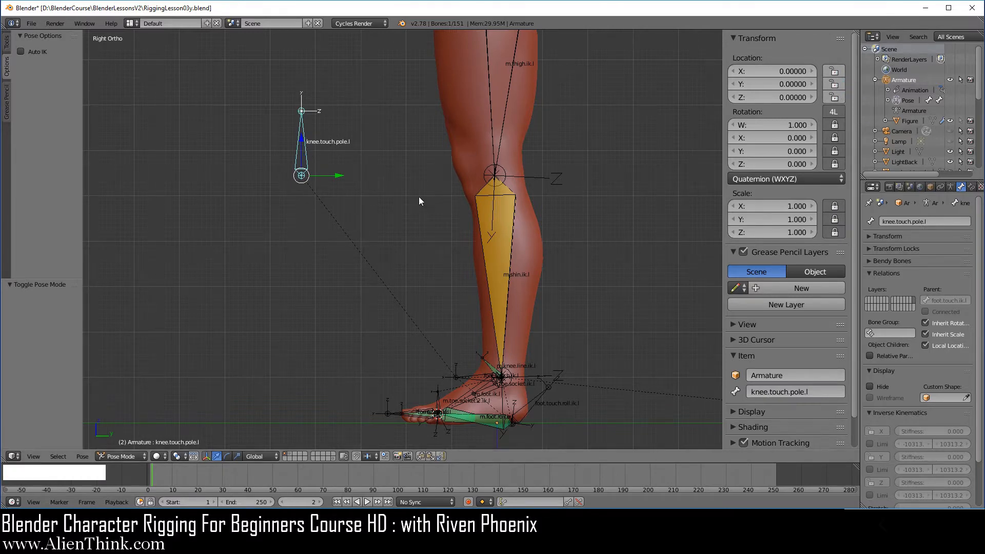
key(g)
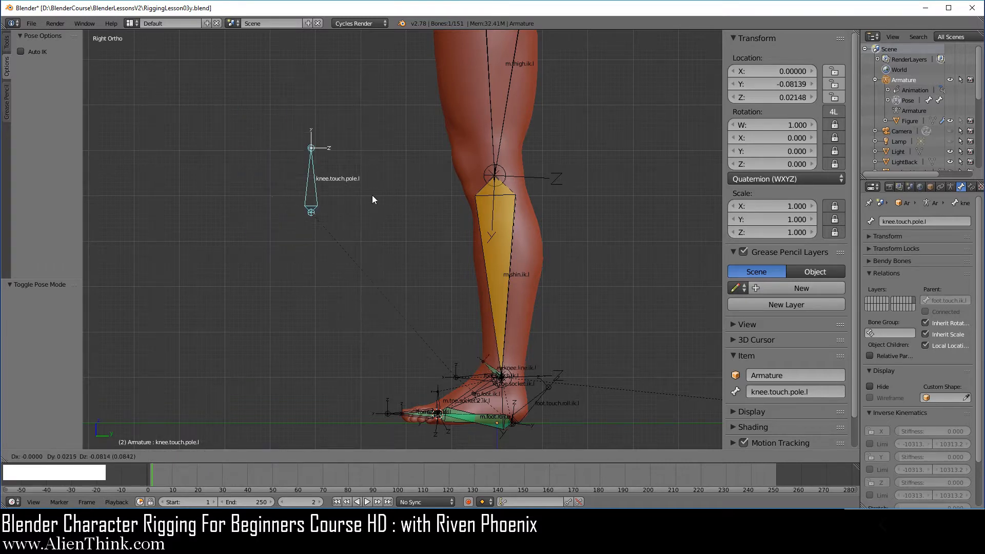
right_click(371, 198)
Try moving and rotating the foot.touch.ik.l bone to test the foot control, cancelling both transforms.
shift+middle_drag(372, 201, 332, 151)
scroll(380, 229, up, 3)
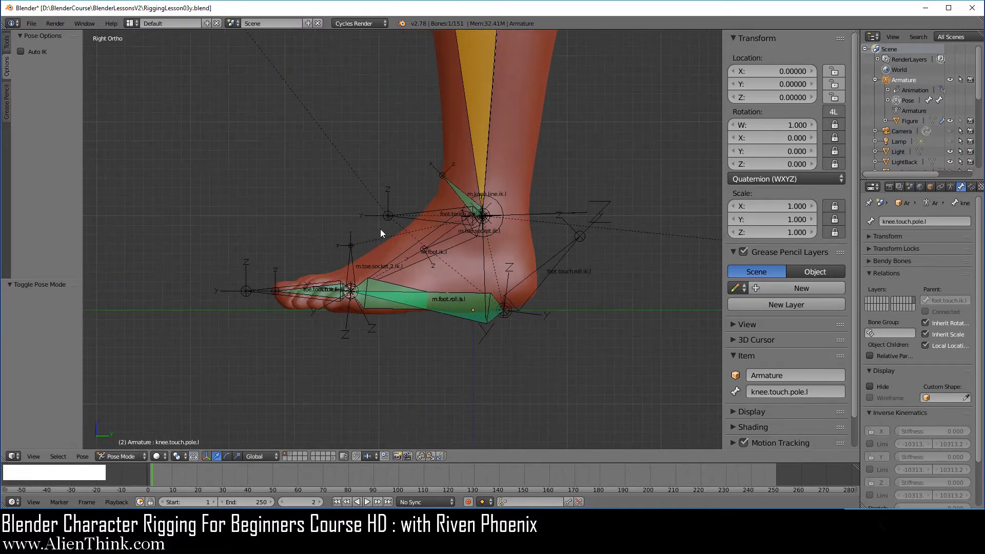
right_click(433, 212)
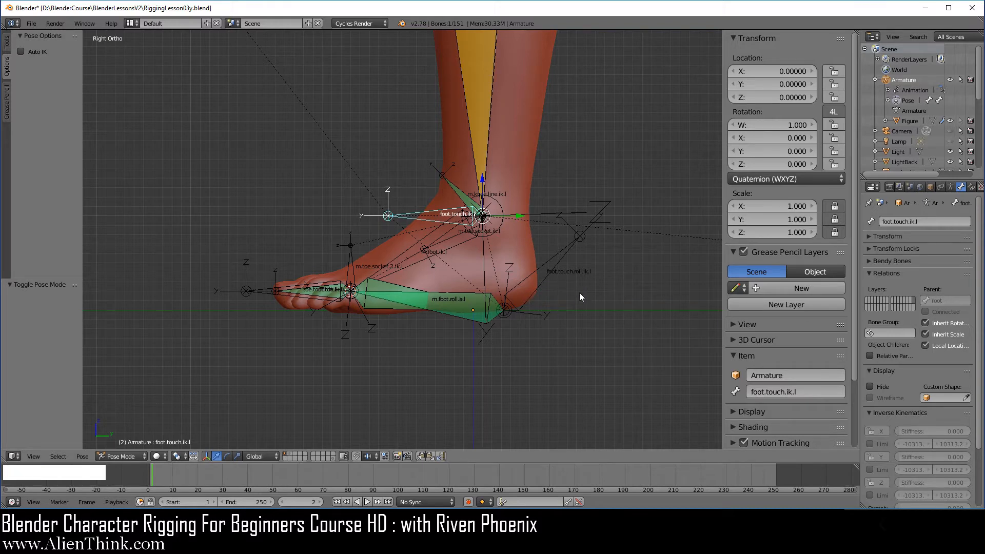
key(g)
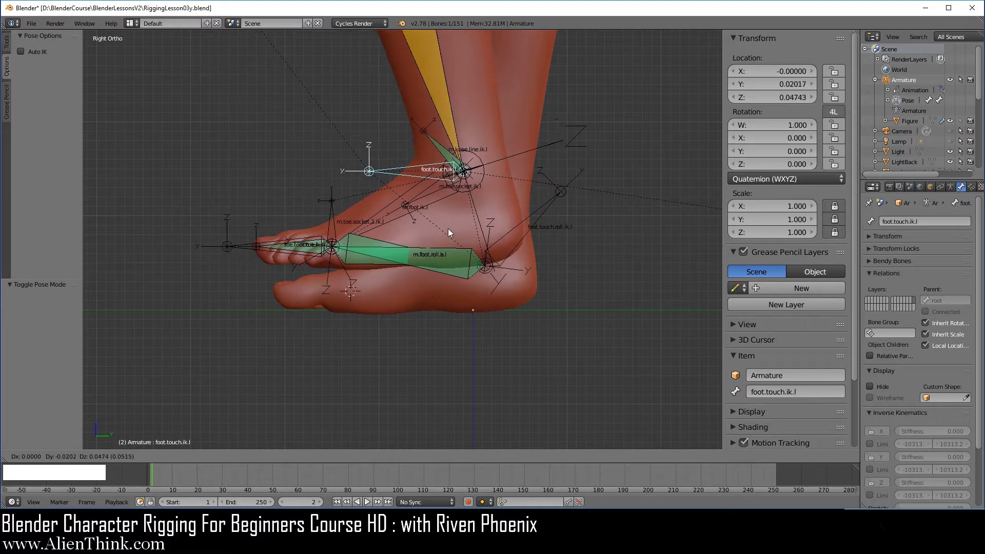
right_click(447, 228)
key(r)
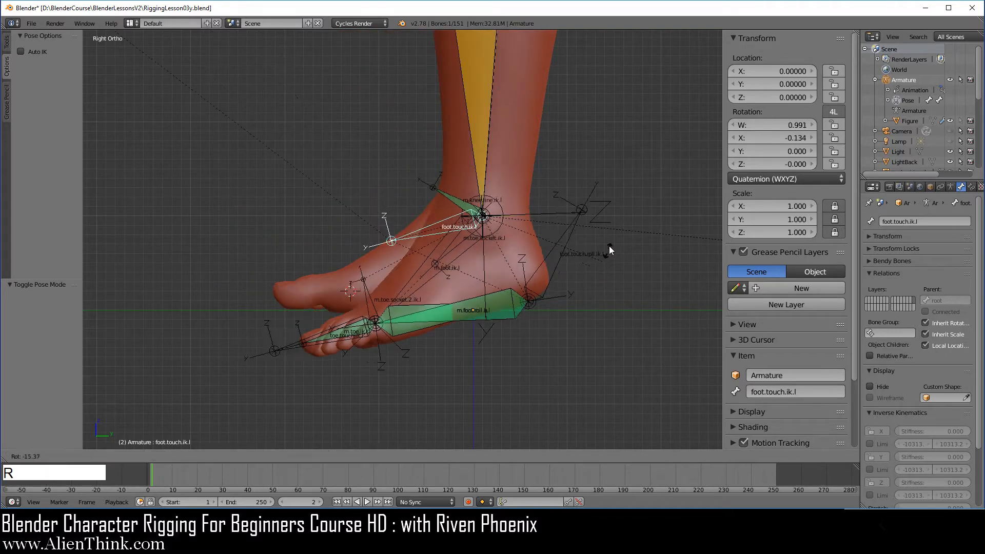
right_click(594, 259)
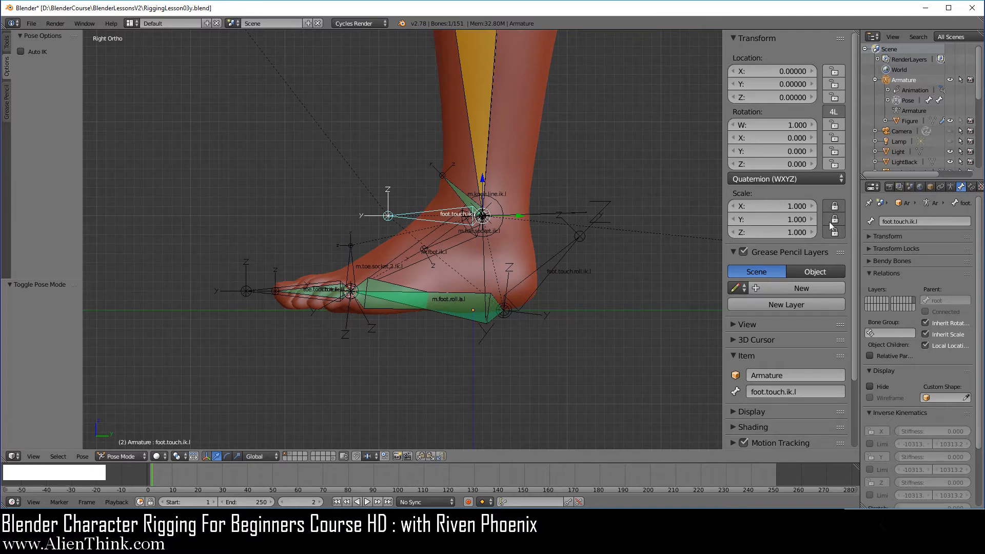
Test the rotation of foot.touch.roll.ik.l, cancel it, and lock the bone's location and scale on all axes.
scroll(303, 323, up, 1)
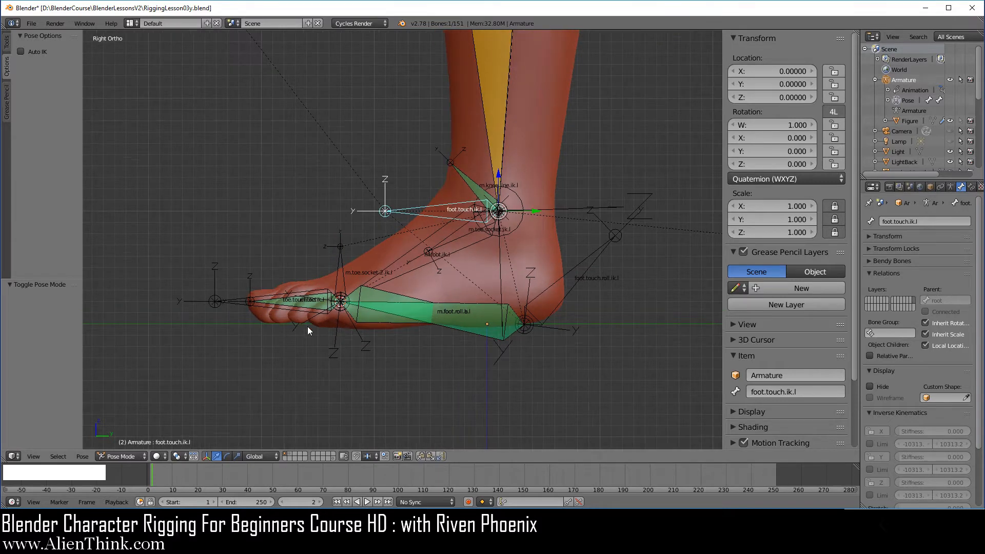
right_click(592, 265)
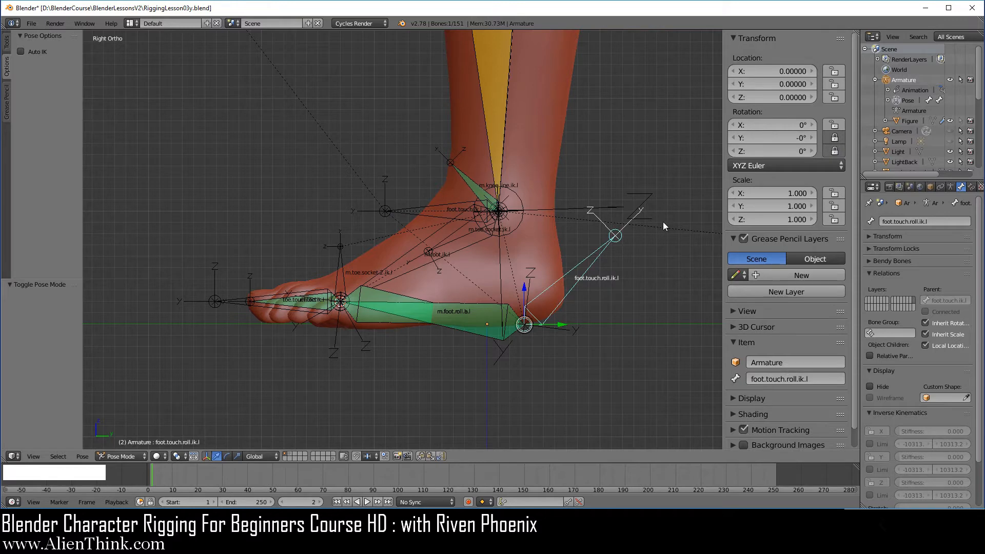
key(r)
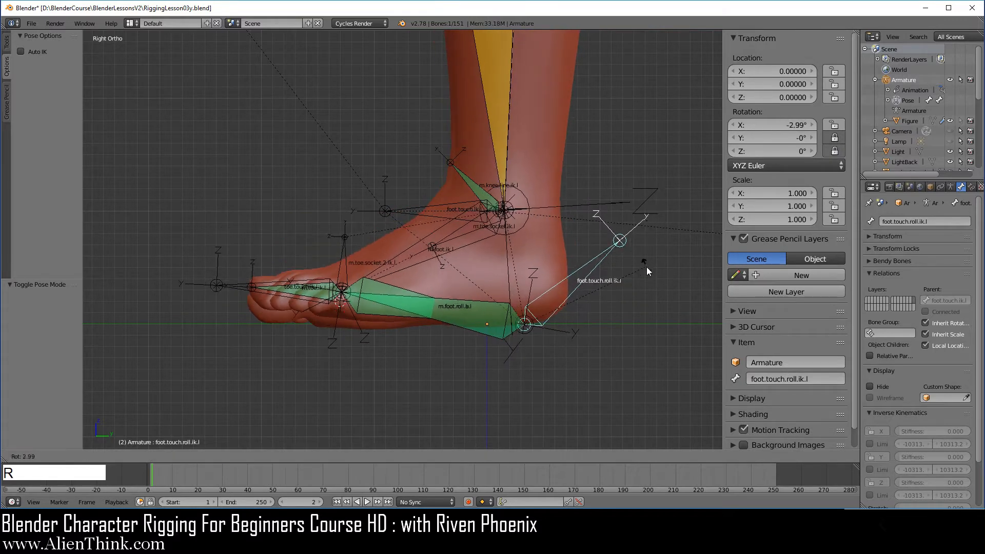
right_click(646, 267)
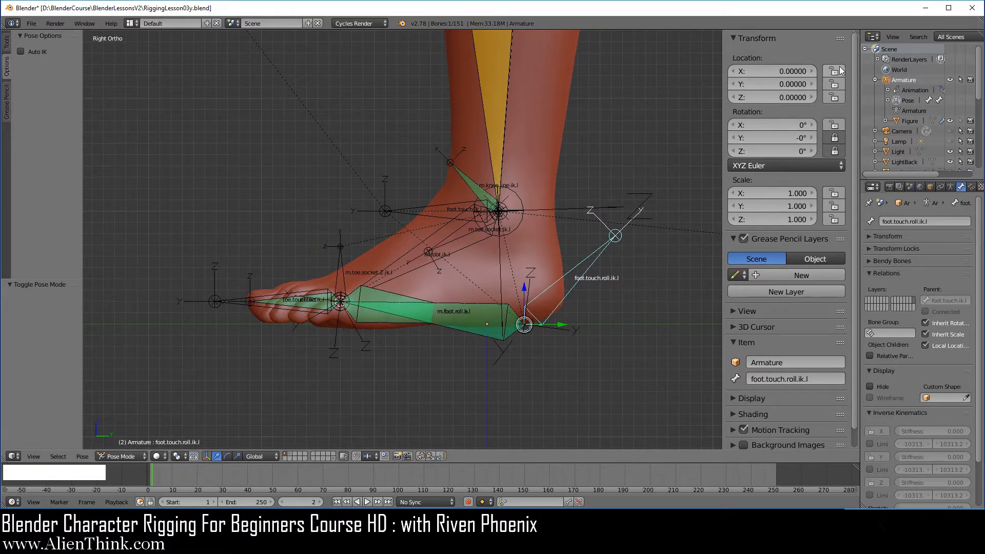
drag(834, 71, 835, 97)
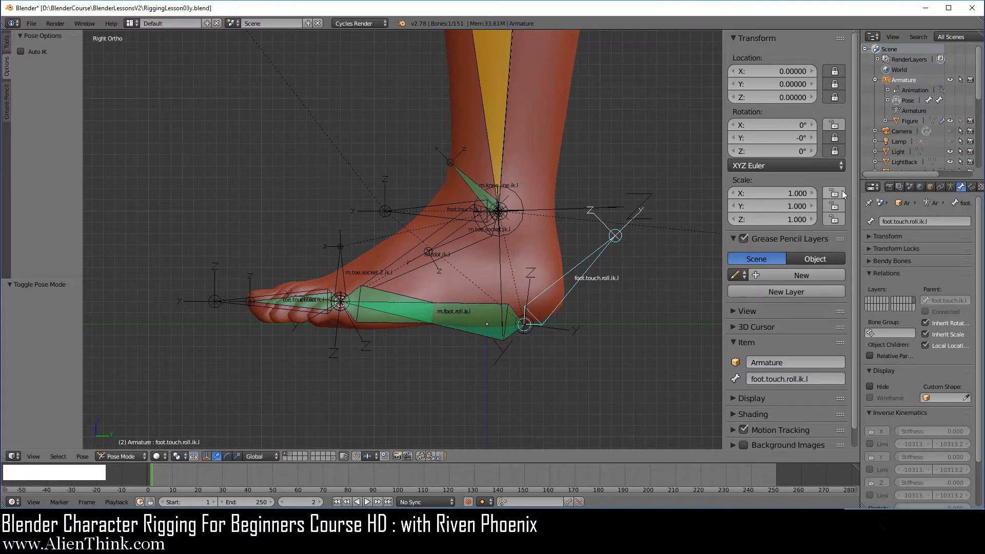
drag(835, 194, 835, 219)
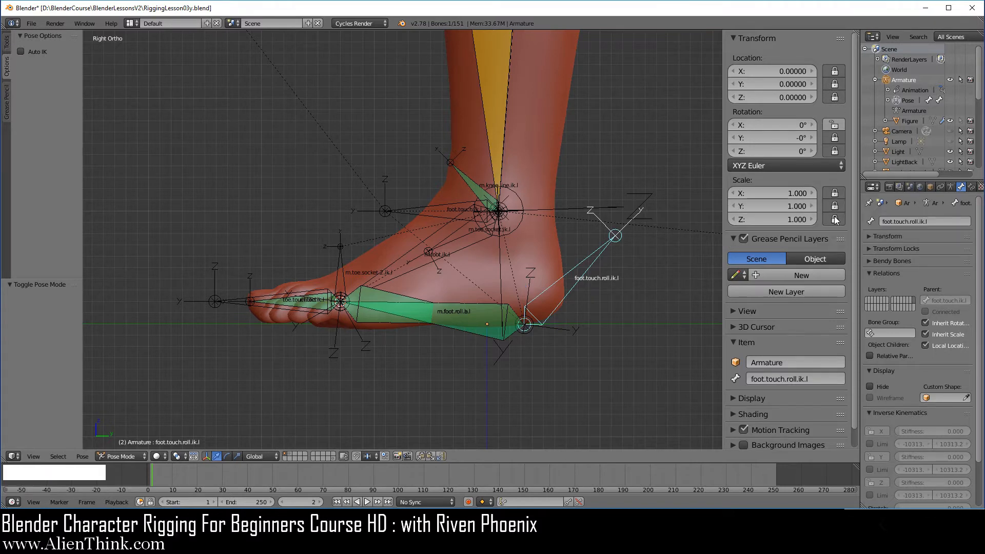
Test the rotation of toe.touch.ik.l, cancel it, and lock the bone's scale and location on all axes.
right_click(232, 300)
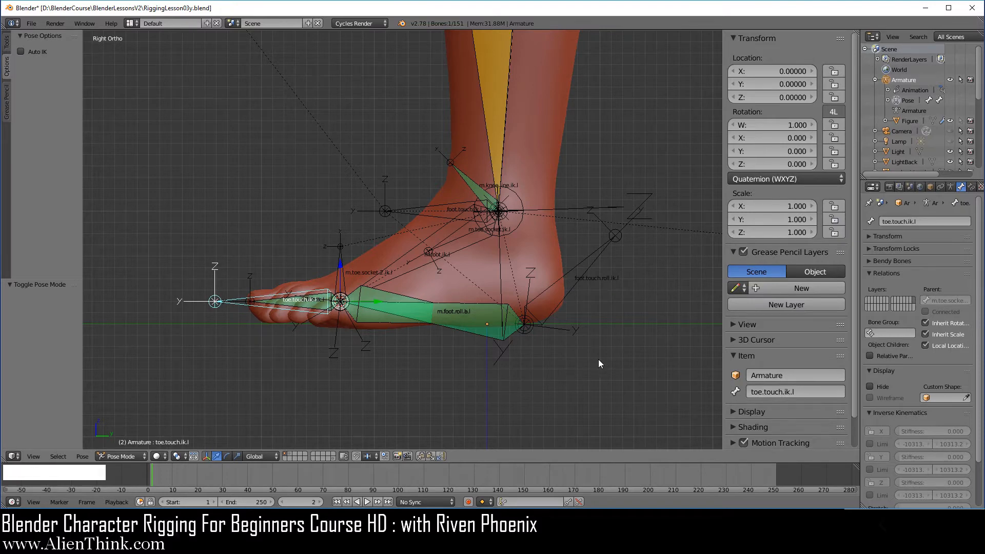
key(r)
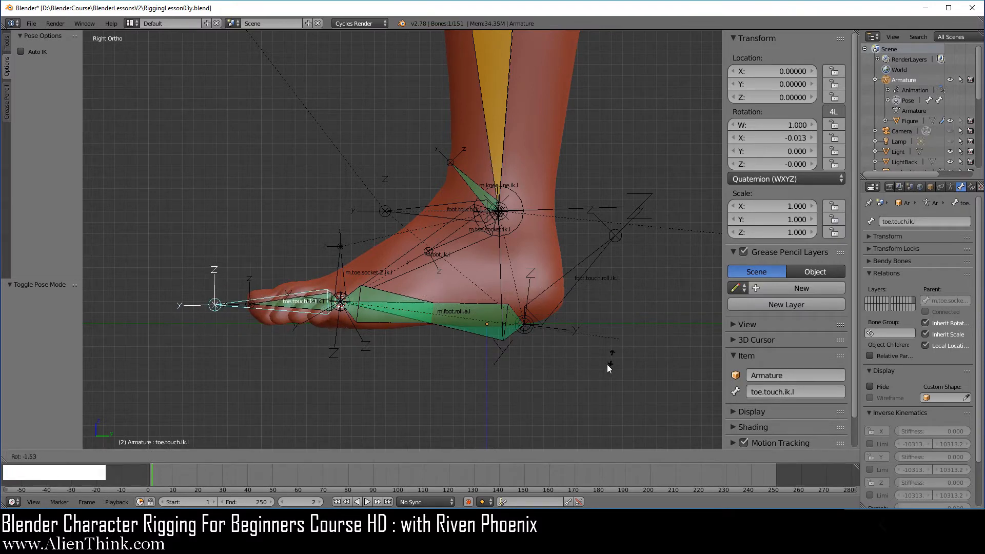
right_click(595, 342)
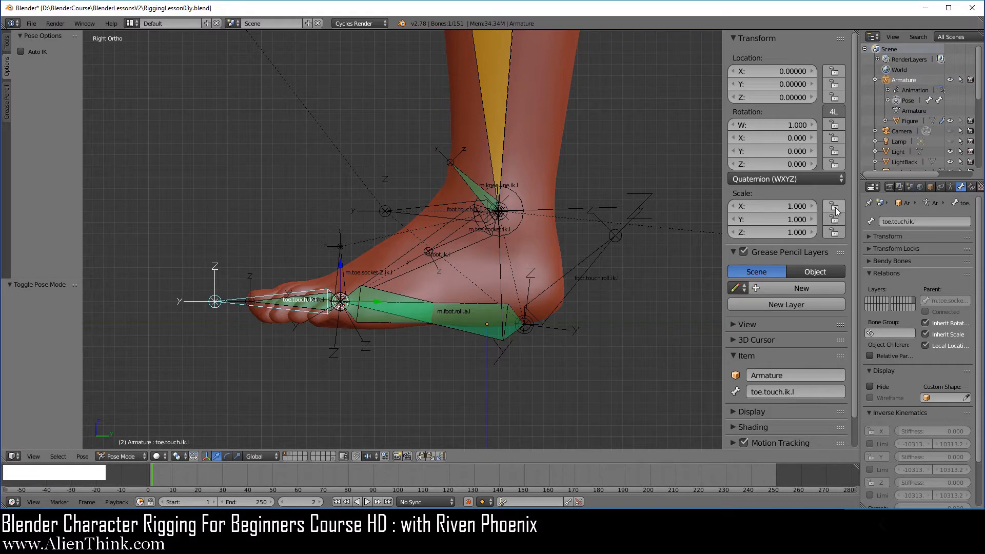
drag(835, 205, 834, 232)
drag(834, 70, 835, 97)
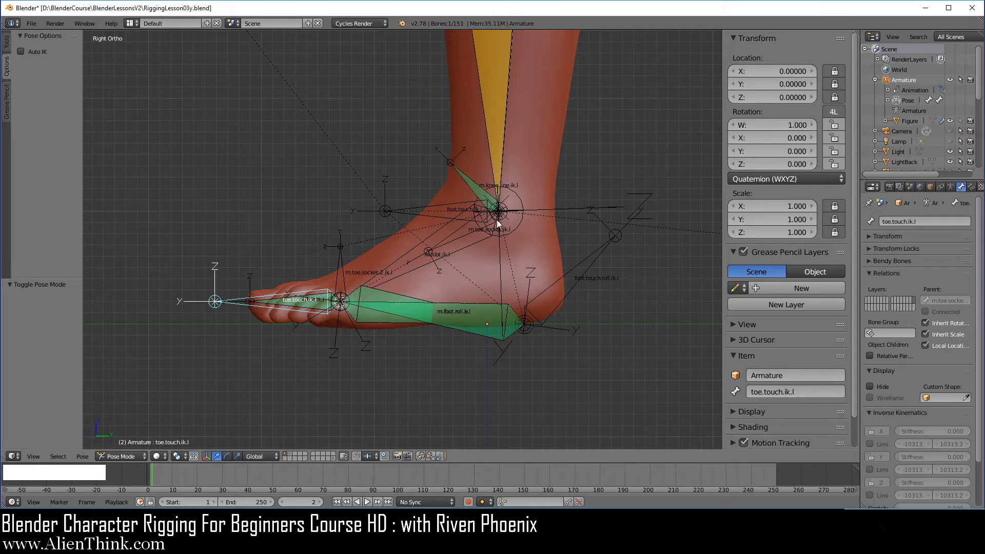
Lock location, rotation and scale on all axes for the m.knee.line.ik.l and m.toe.socket.ik.l bones.
scroll(568, 345, up, 1)
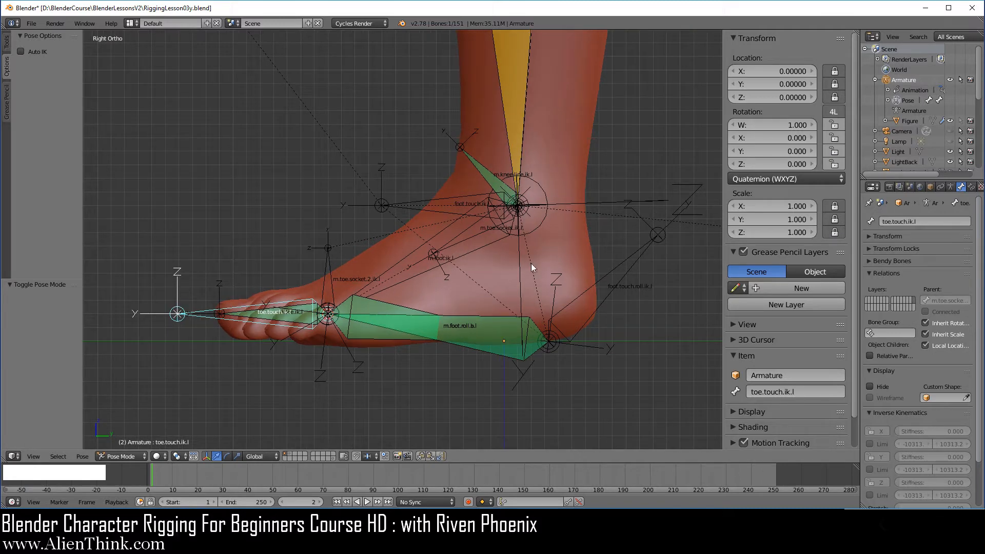
right_click(487, 171)
drag(834, 74, 834, 234)
scroll(547, 260, up, 2)
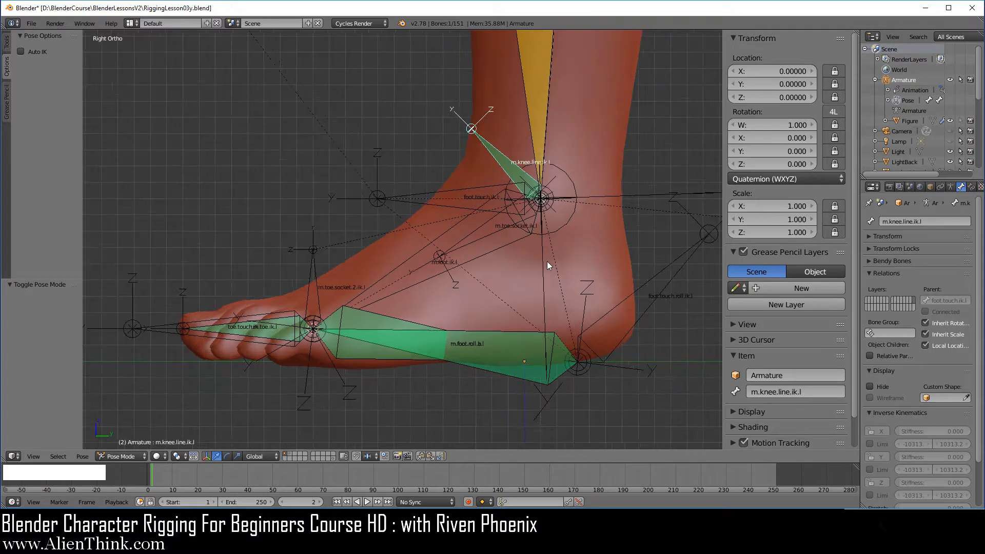
right_click(519, 230)
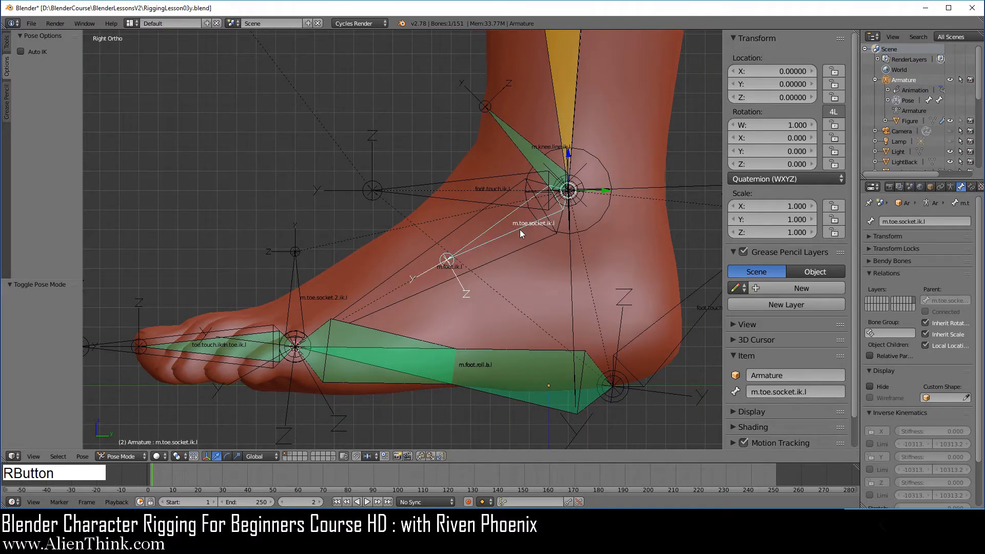
drag(833, 71, 835, 233)
Lock the rotation of m.foot.ik.l and m.toe.ik.l, and the location, rotation and scale of m.toe.socket.2.ik.l.
right_click(522, 246)
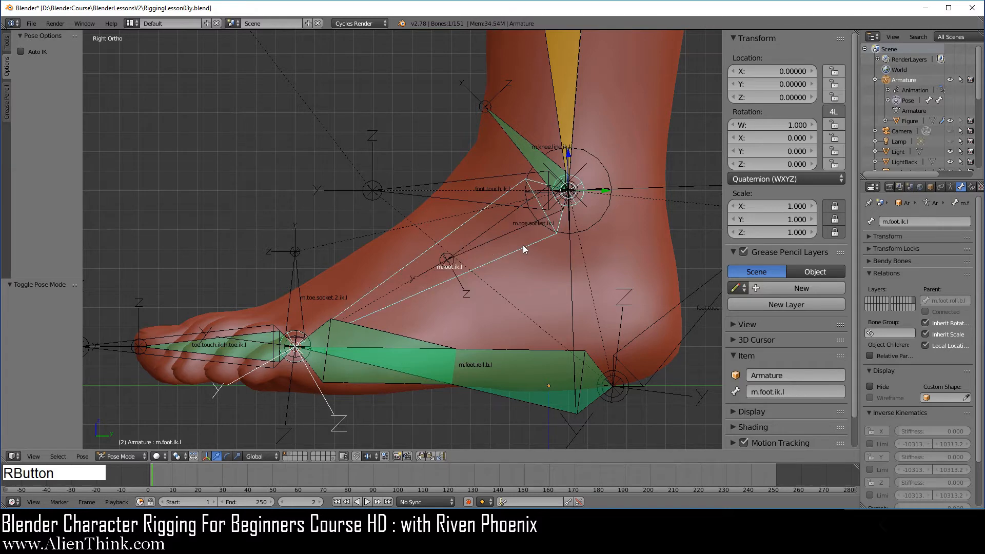
drag(834, 124, 837, 160)
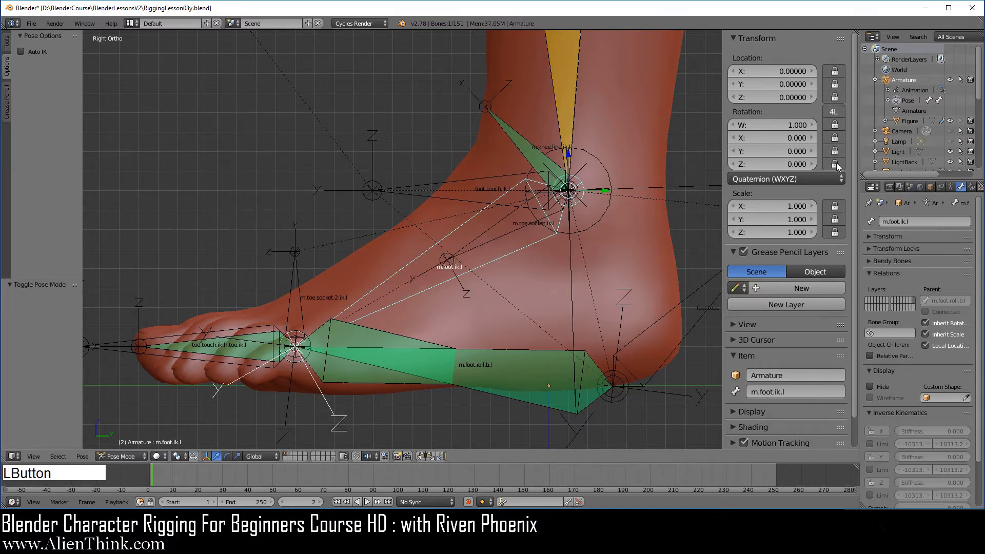
right_click(297, 282)
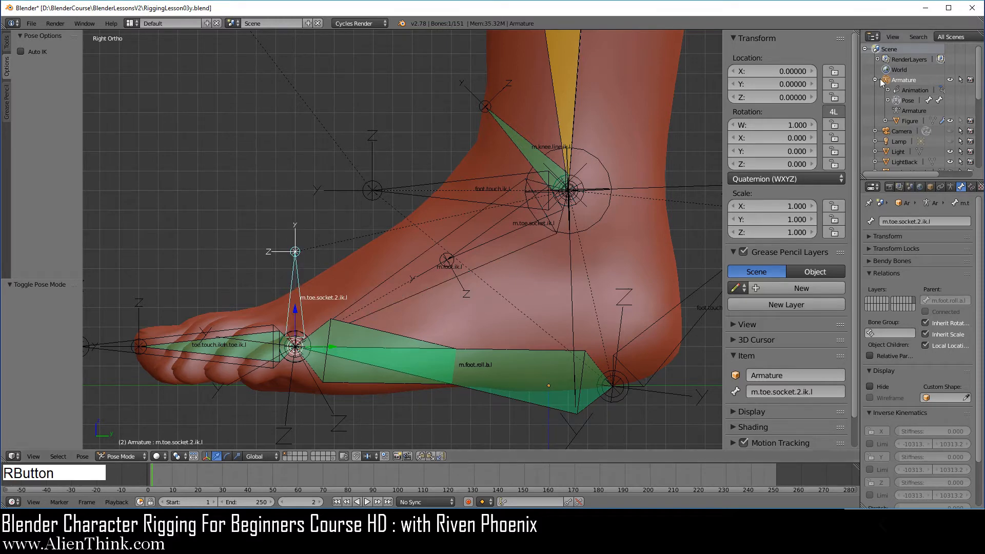
drag(834, 70, 834, 234)
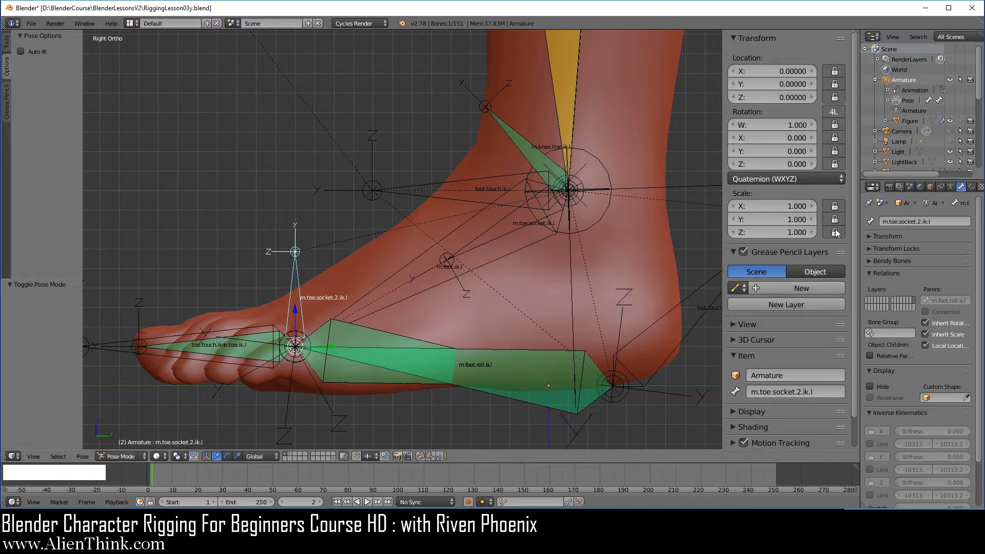
right_click(241, 340)
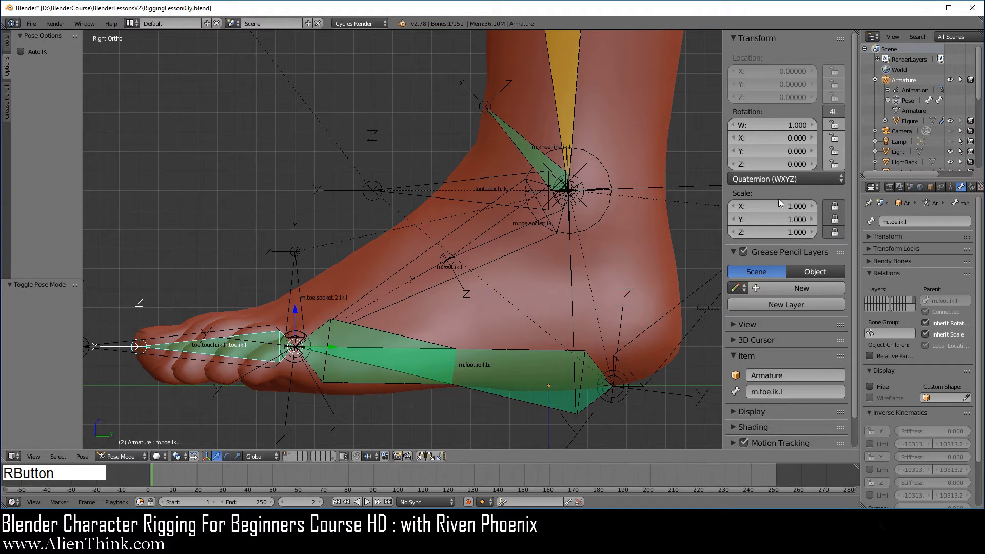
drag(835, 125, 835, 165)
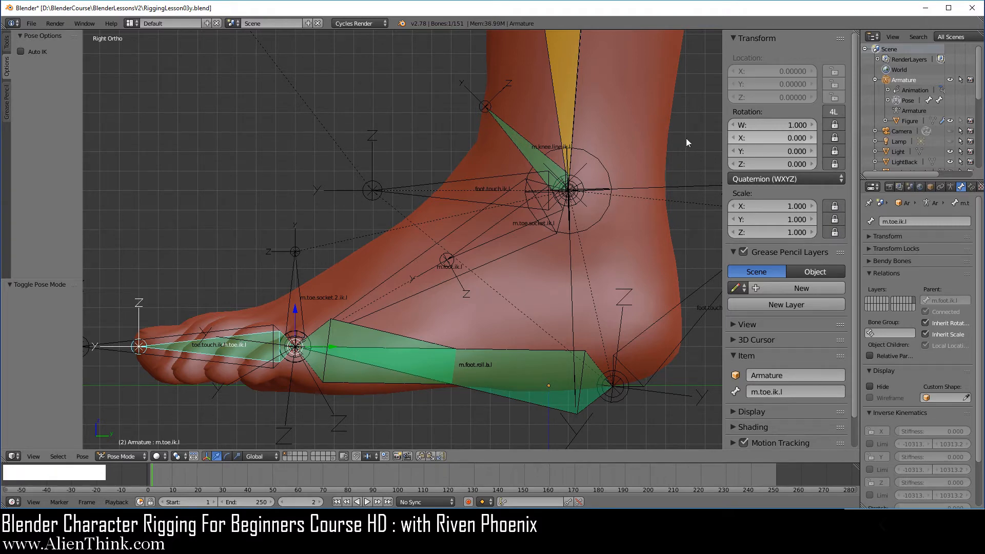
Lock location, rotation and scale for m.foot.roll.b.l and m.foot.roll.a.l, and select foot.touch.ik.l to check its locks.
right_click(363, 340)
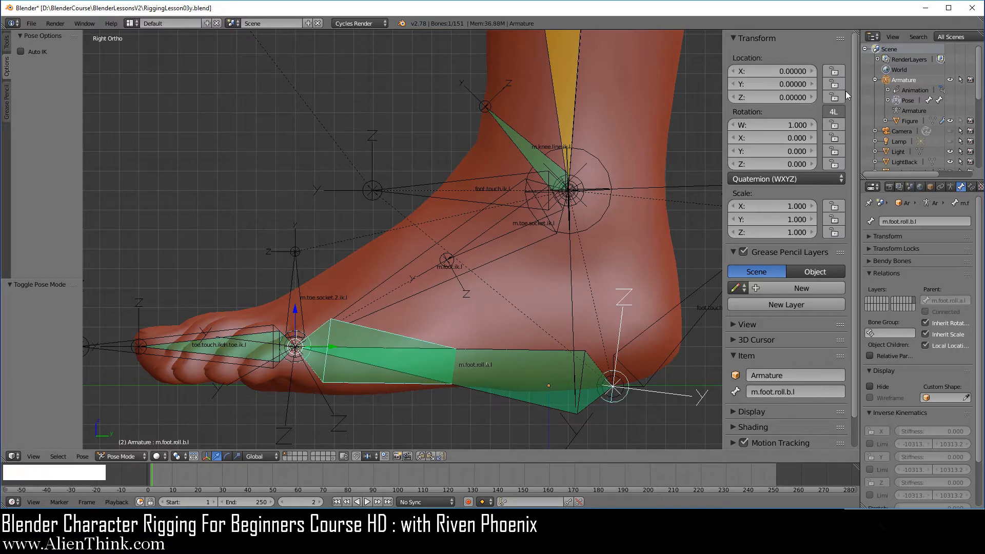
drag(836, 70, 835, 232)
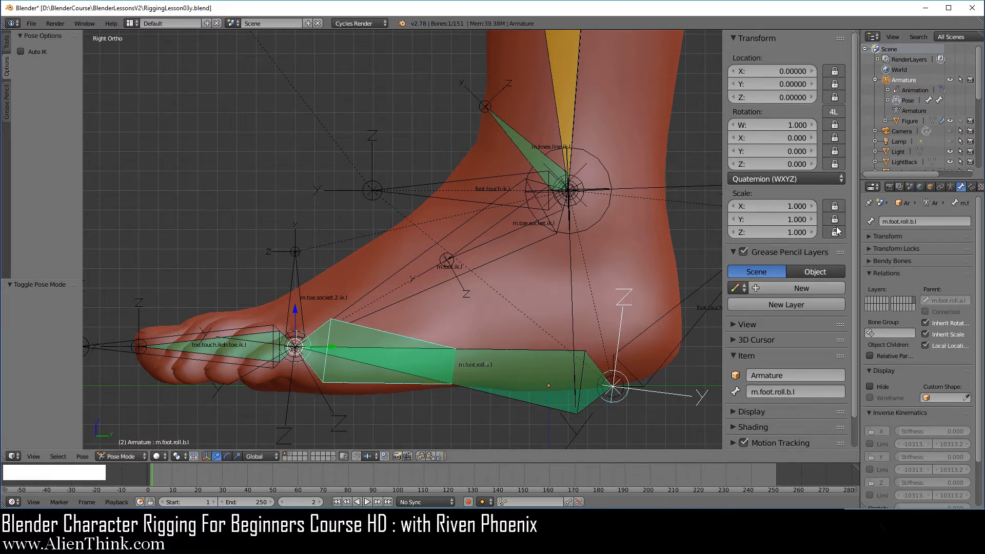
right_click(508, 378)
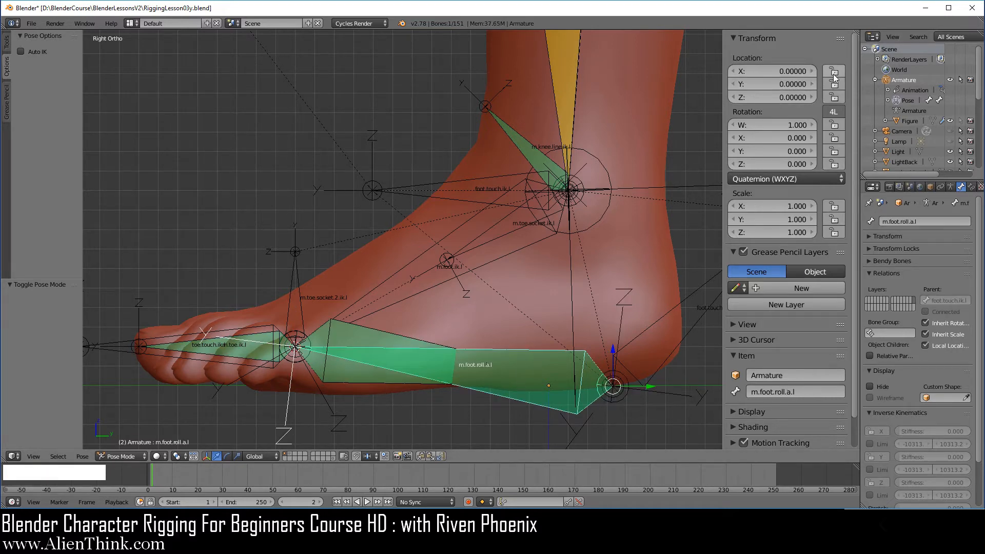
drag(834, 72, 832, 232)
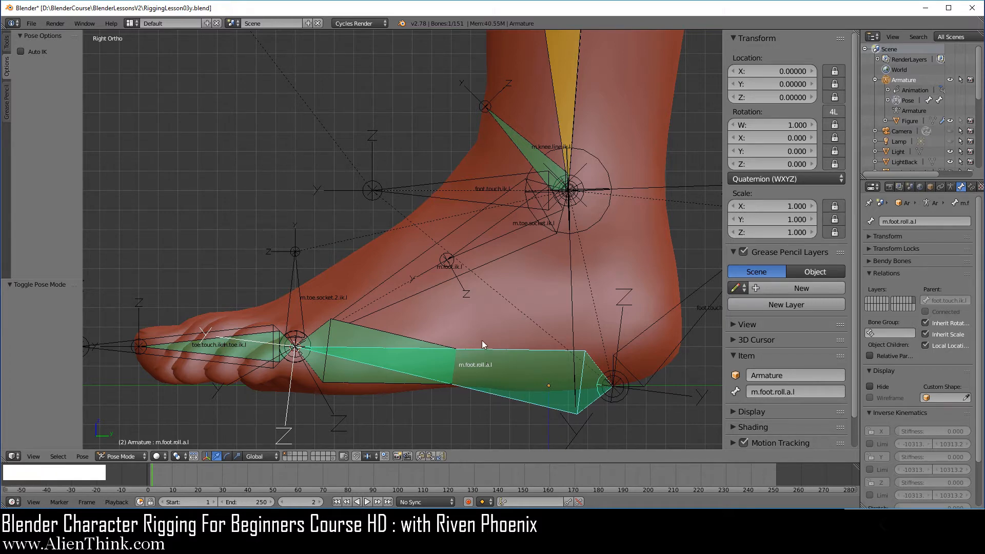
right_click(472, 203)
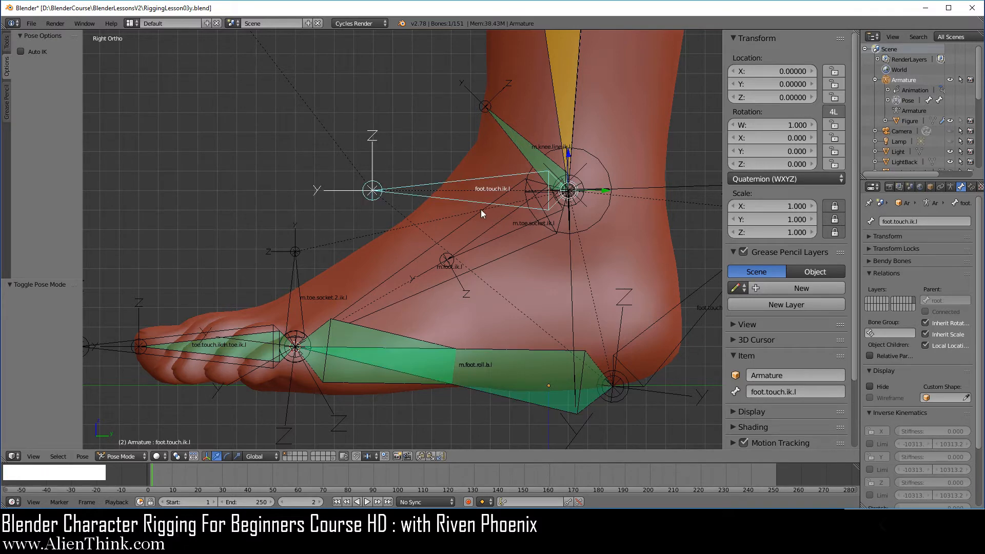
Select m.knee.line.ik.l to check its locks, and lock the rotation of m.shin.ik.l on all axes.
right_click(481, 209)
right_click(516, 146)
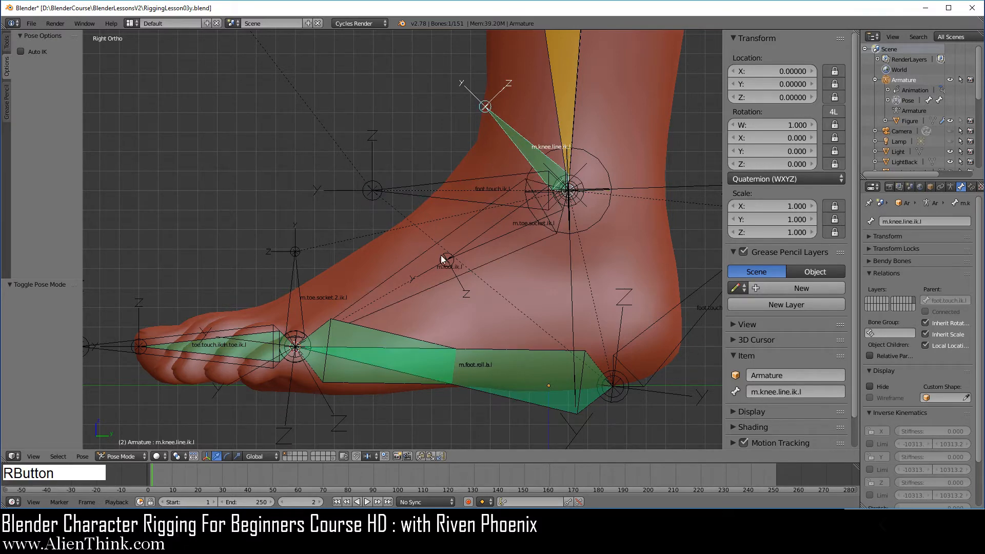
scroll(518, 230, down, 3)
shift+middle_drag(519, 186, 448, 353)
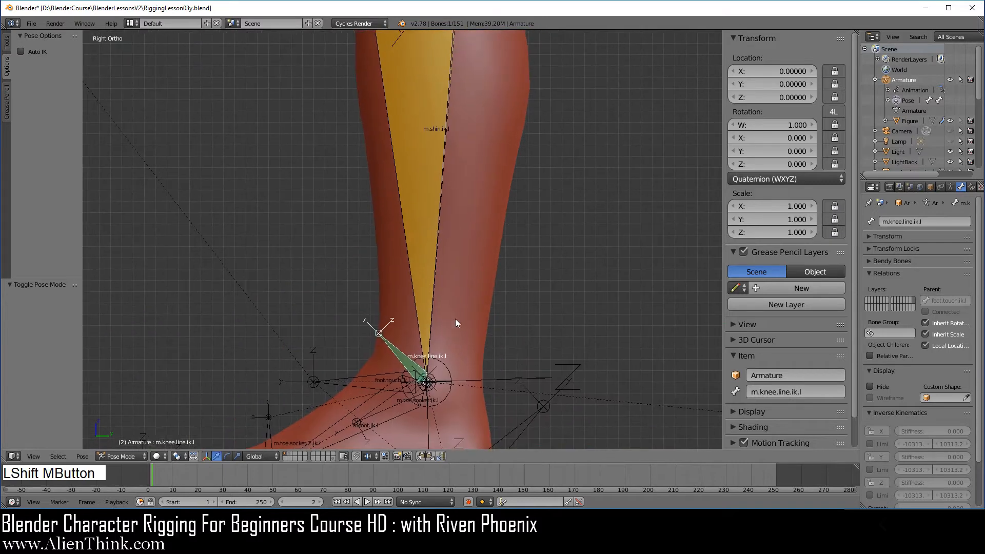
right_click(426, 203)
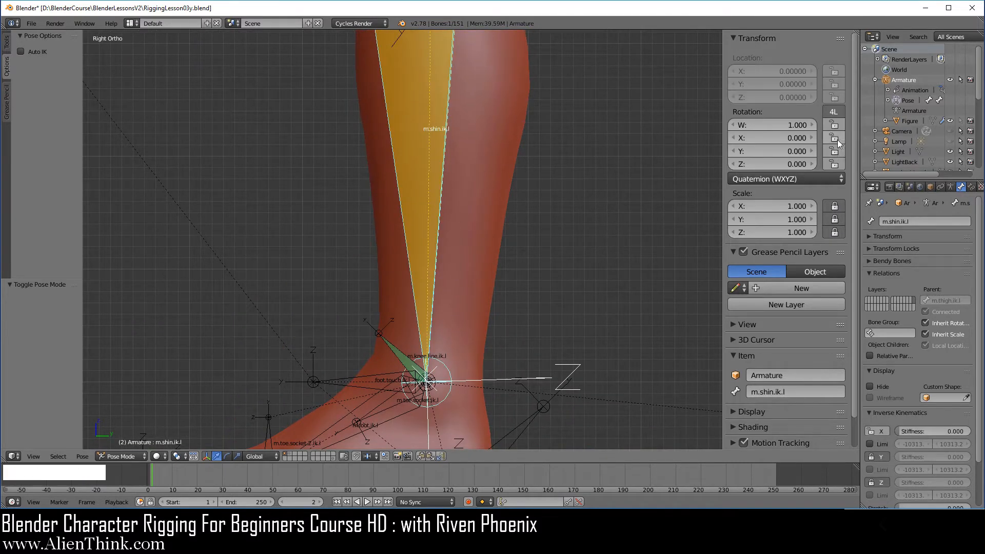
drag(838, 123, 834, 164)
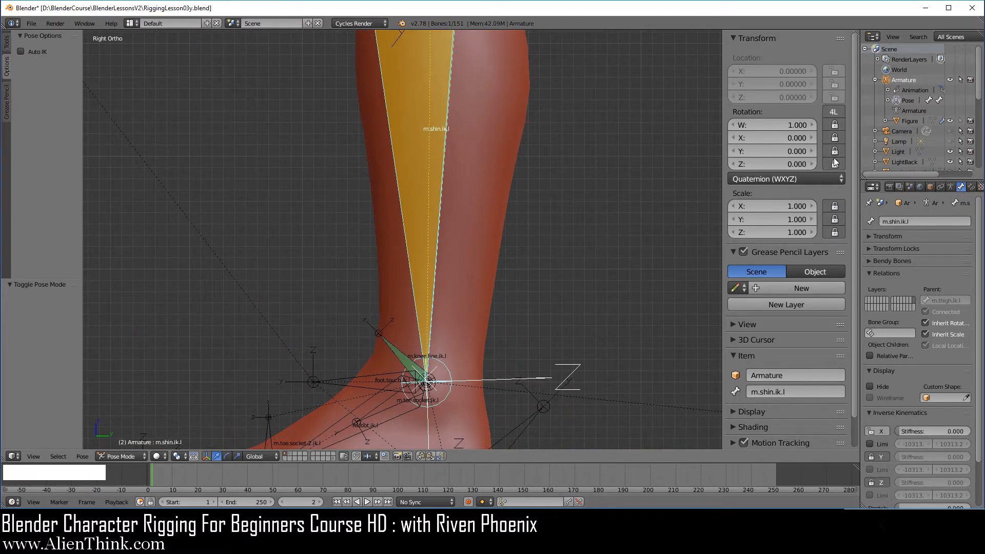
Lock the location and rotation of the m.thigh.ik.l bone on all axes.
shift+middle_drag(506, 235, 497, 260)
right_click(430, 143)
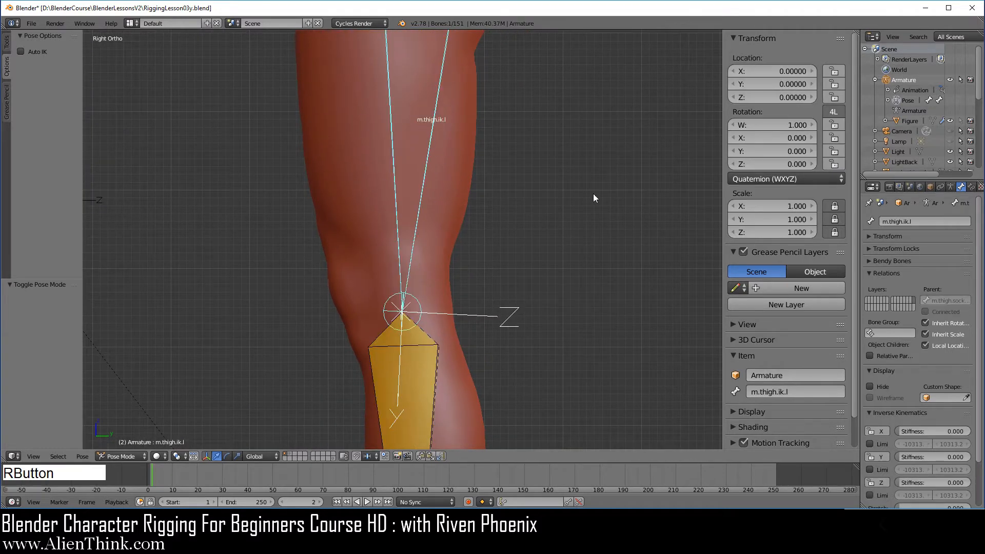
drag(838, 69, 834, 163)
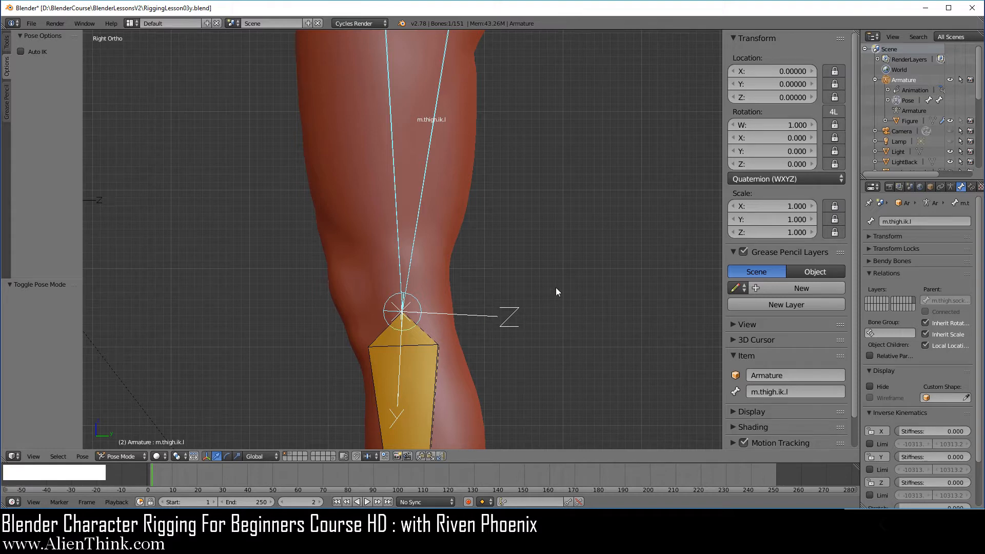
Save the file under the name RiggingLesson03z.blend in the BlenderLessonsV2 folder, overwriting the existing file.
scroll(555, 287, down, 5)
shift+middle_drag(555, 287, 545, 265)
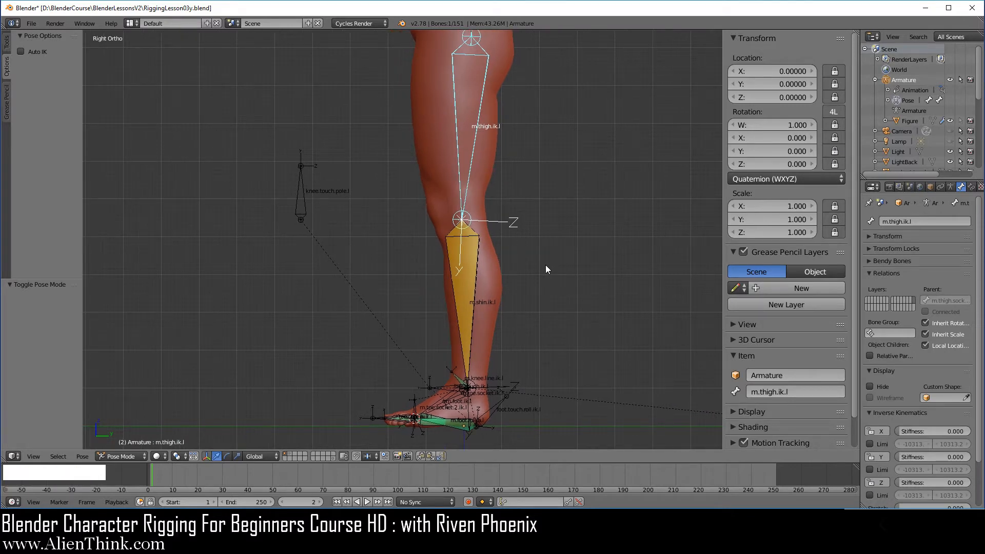
click(32, 23)
click(59, 111)
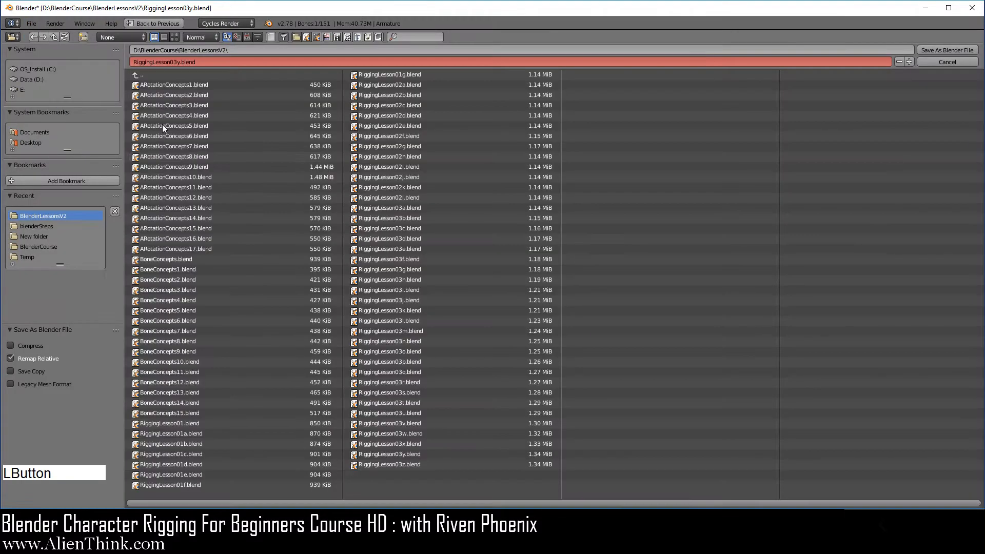
click(415, 465)
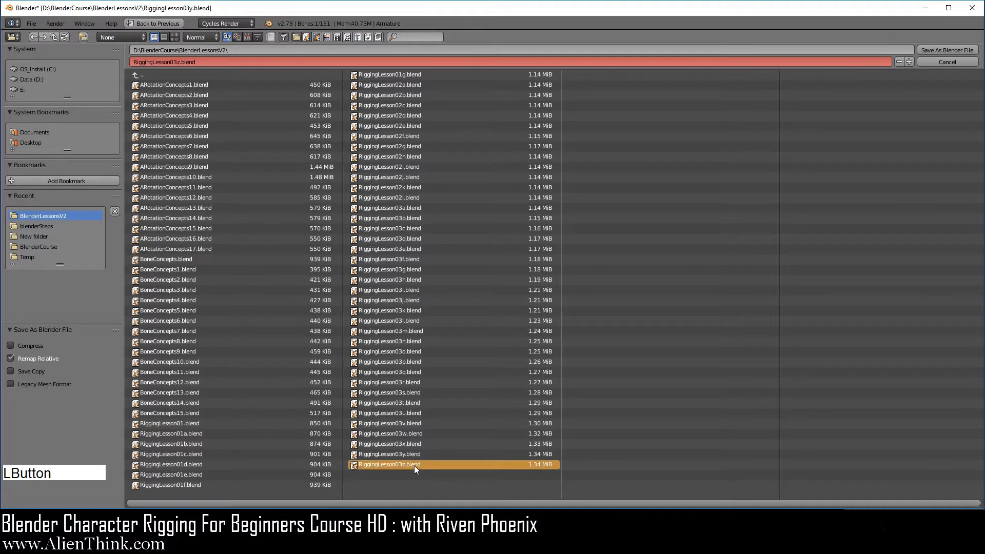
click(954, 50)
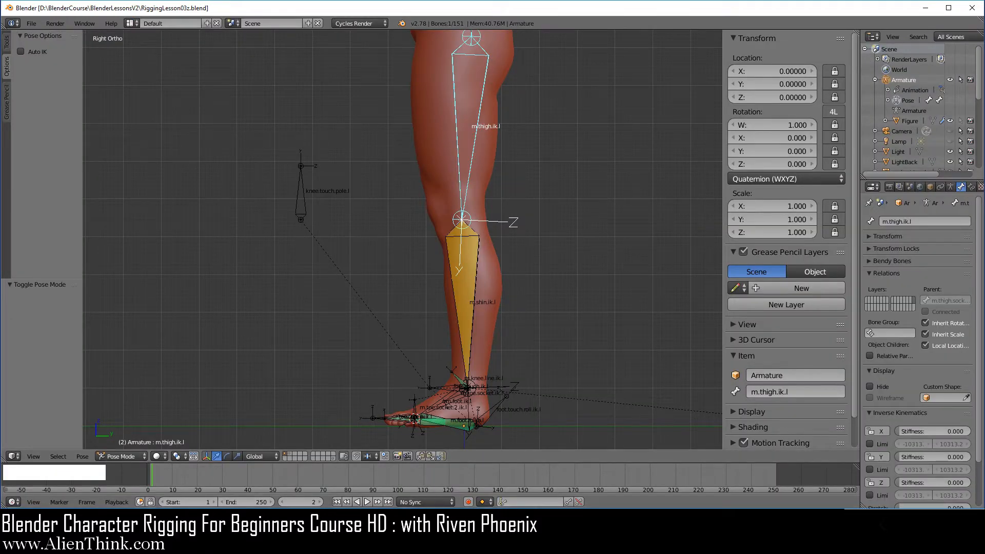
key(F3)
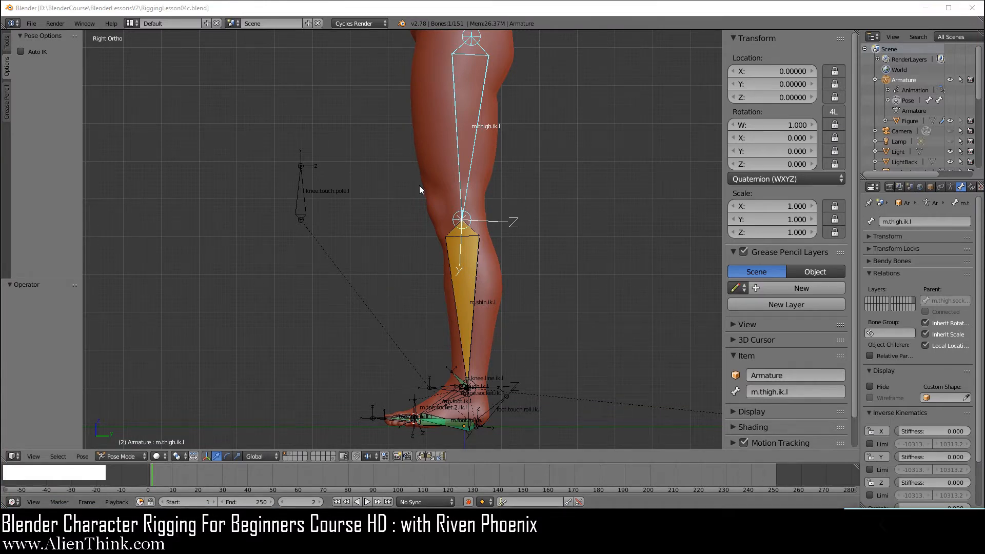
Snap the 3D cursor to the knee.touch.pole.l bone in front of the knee.
right_click(304, 196)
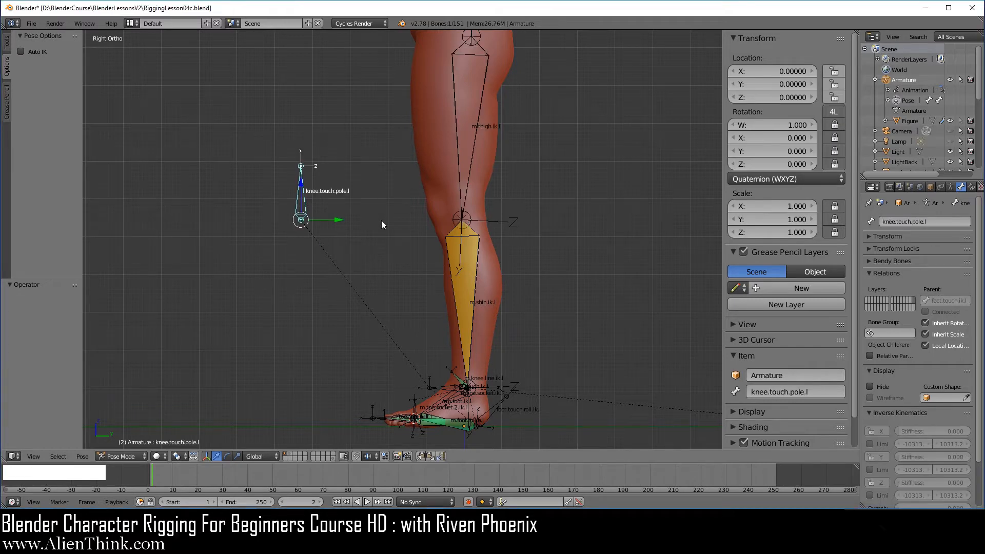
key(shift+s)
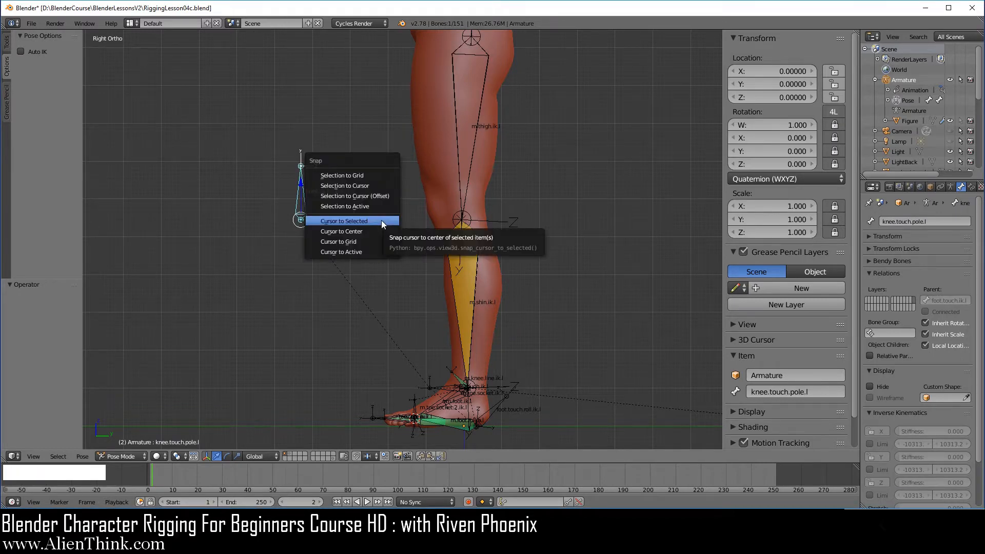
click(381, 222)
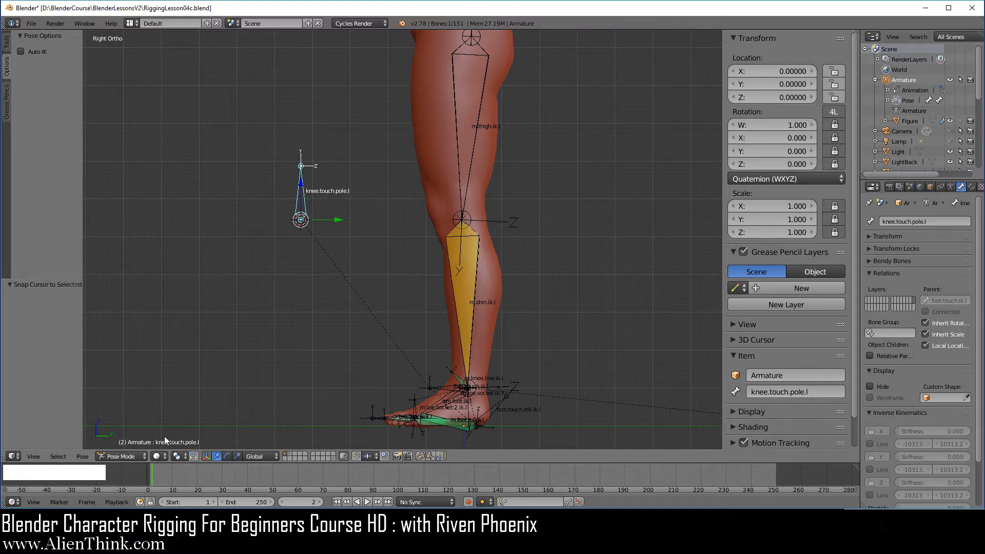
In Object Mode, add a sphere empty at the 3D cursor and scale it down to about 0.127.
click(129, 456)
click(132, 444)
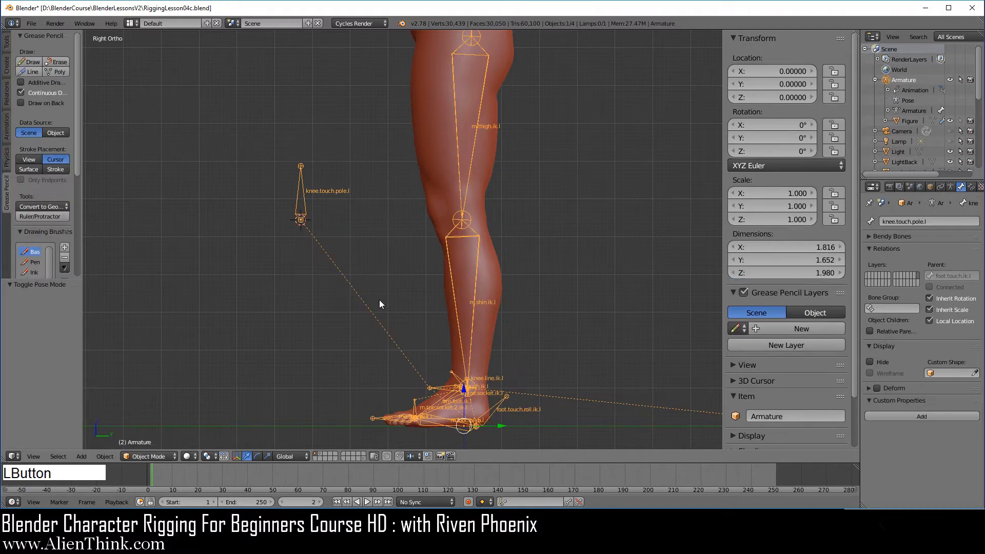
key(shift+a)
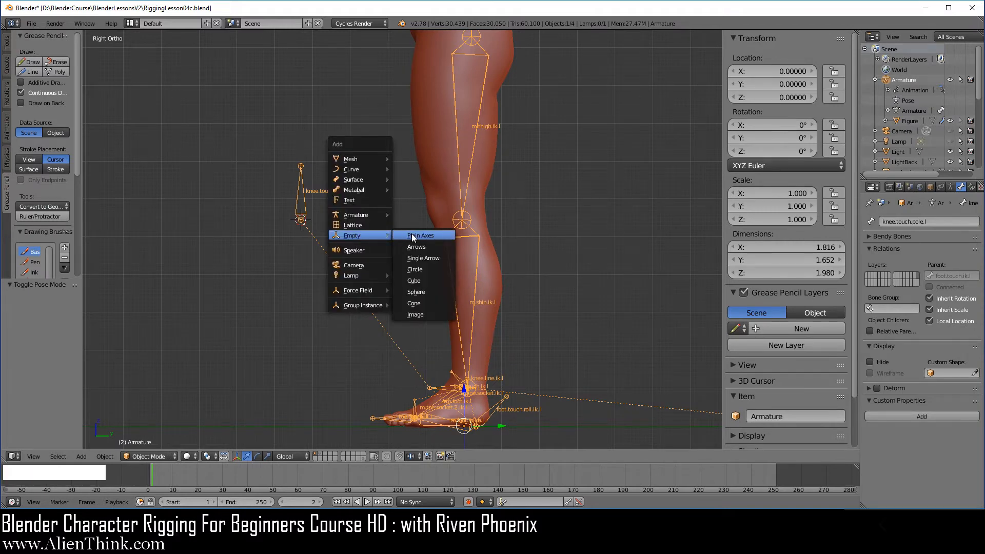
click(421, 291)
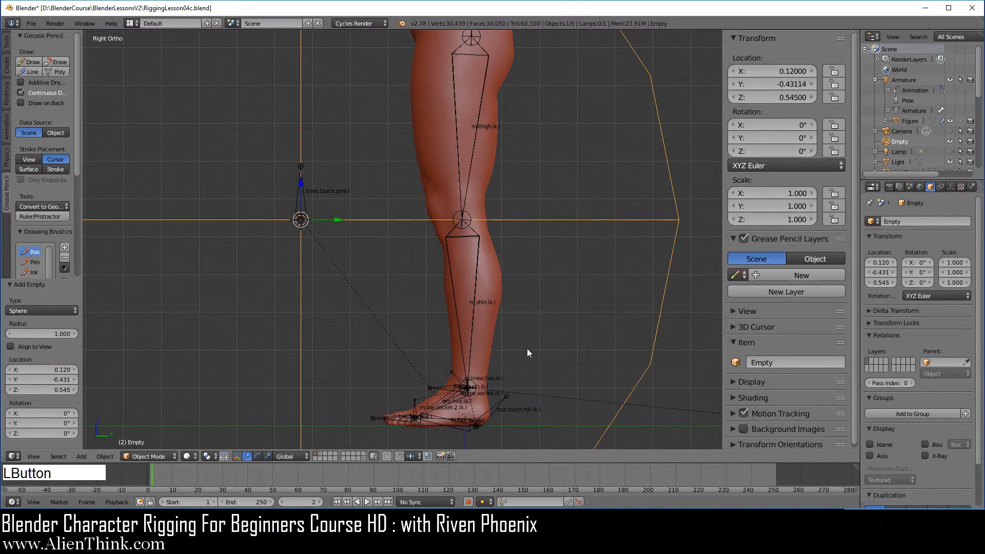
key(s)
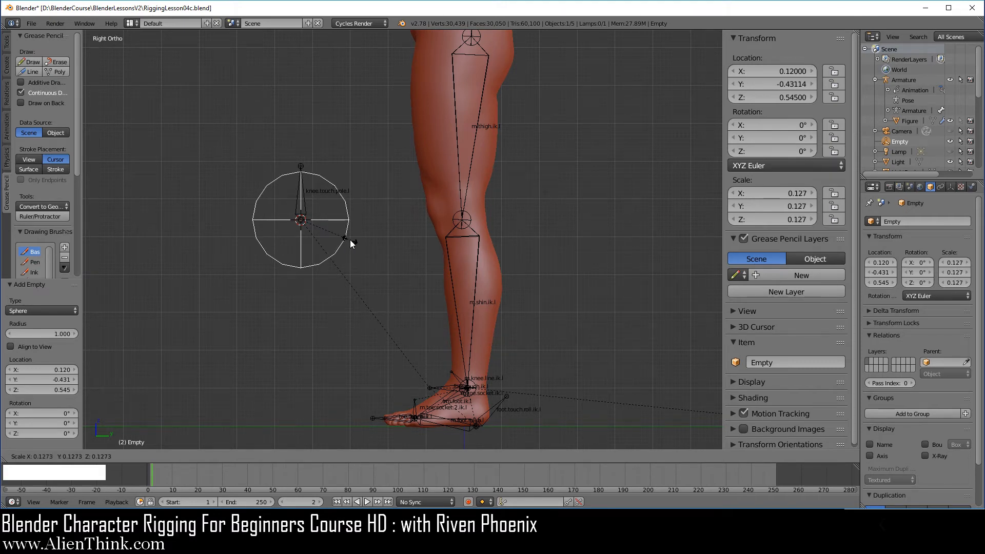
click(351, 243)
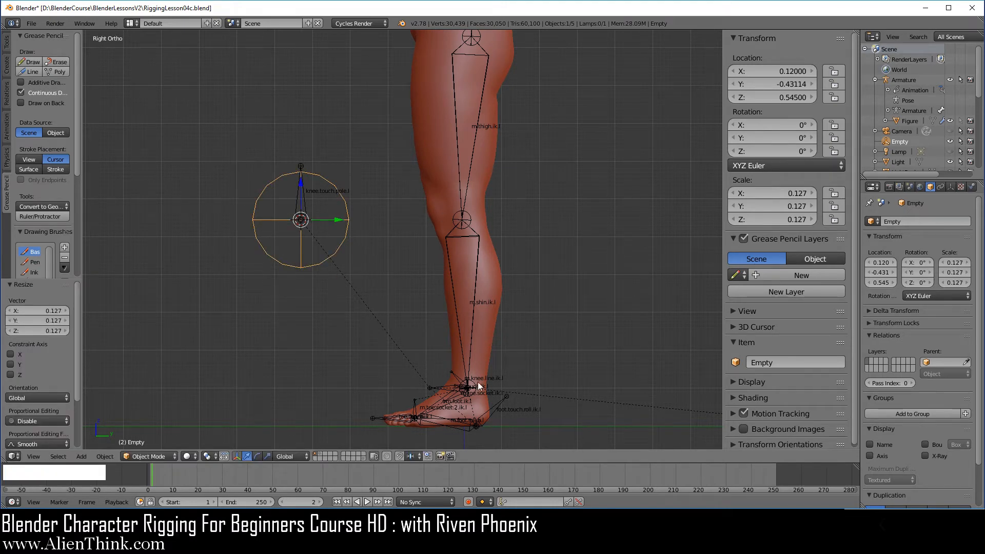
Rename the new sphere empty to w.knee.touch.pole.ik.l.
click(788, 363)
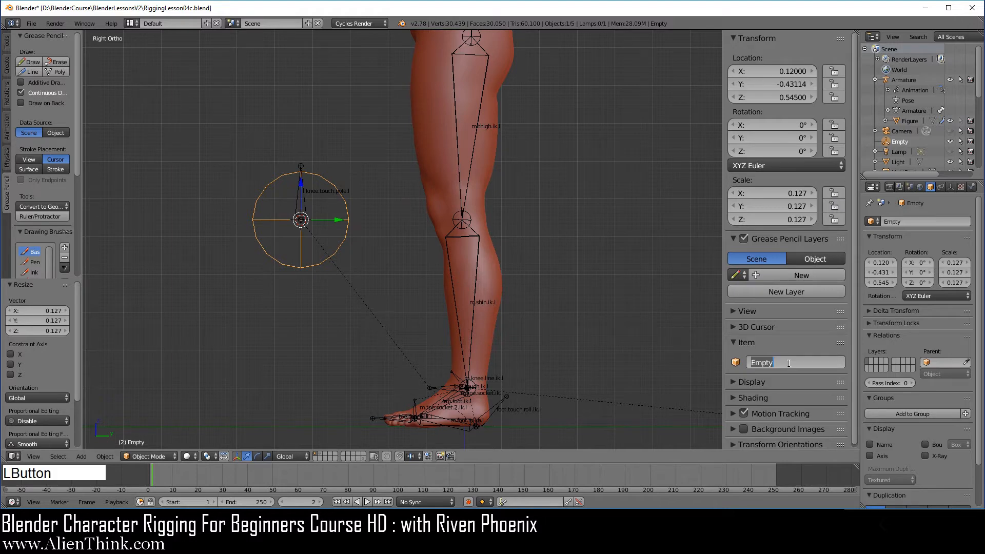
text(w)
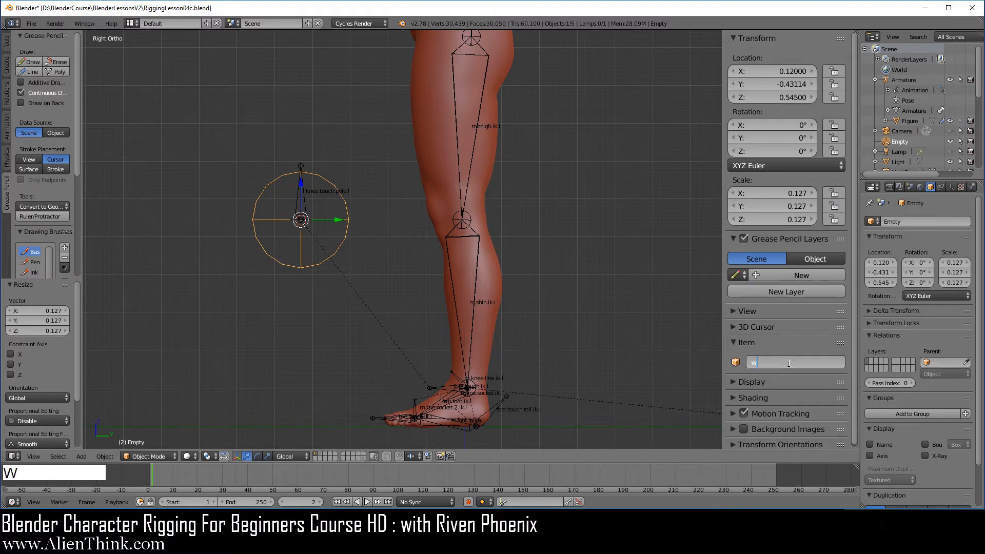
text(.knee.touch.pole.ik.l)
key(Return)
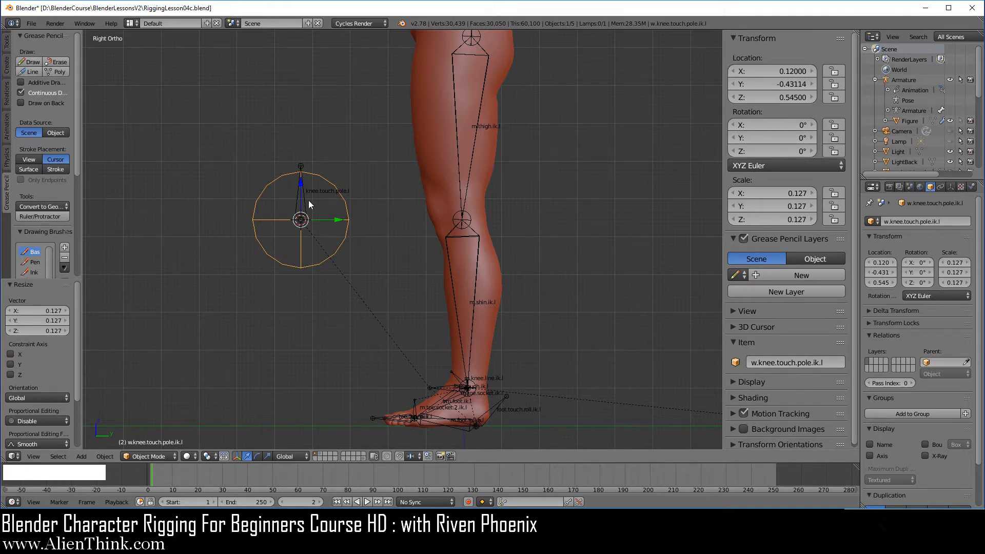
Return the armature to Pose Mode and rename the knee pole bone to knee.touch.pole.ik.l.
right_click(307, 198)
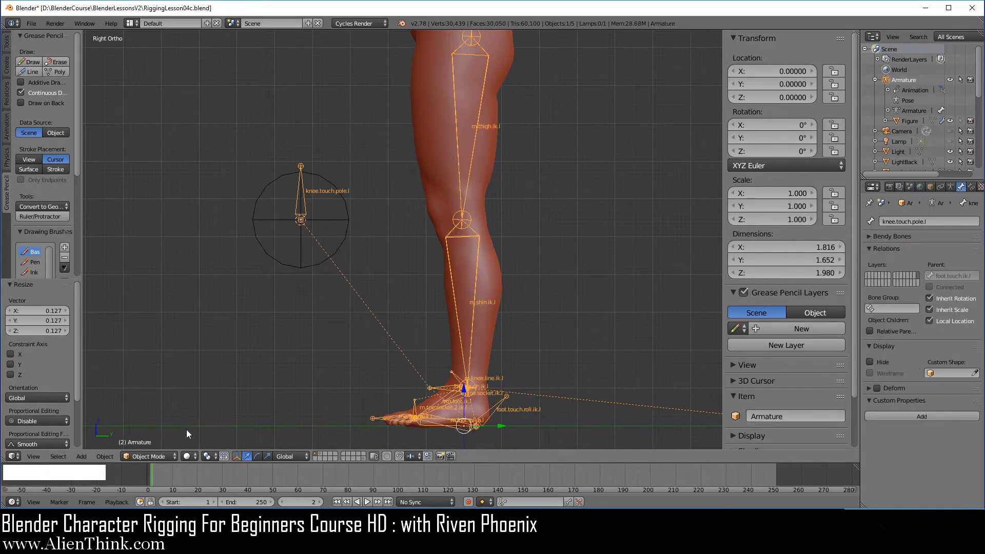
click(146, 455)
click(155, 416)
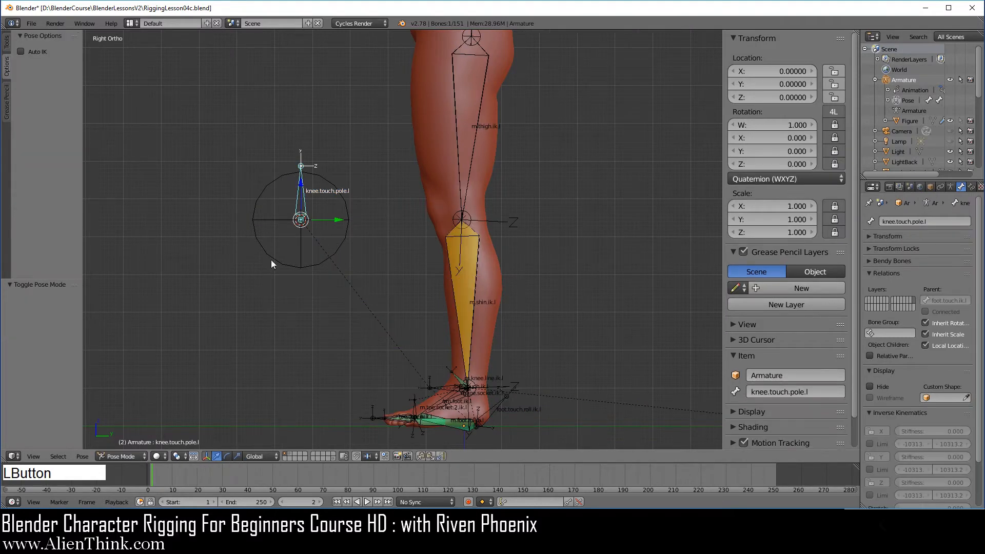
click(820, 391)
key(BackSpace)
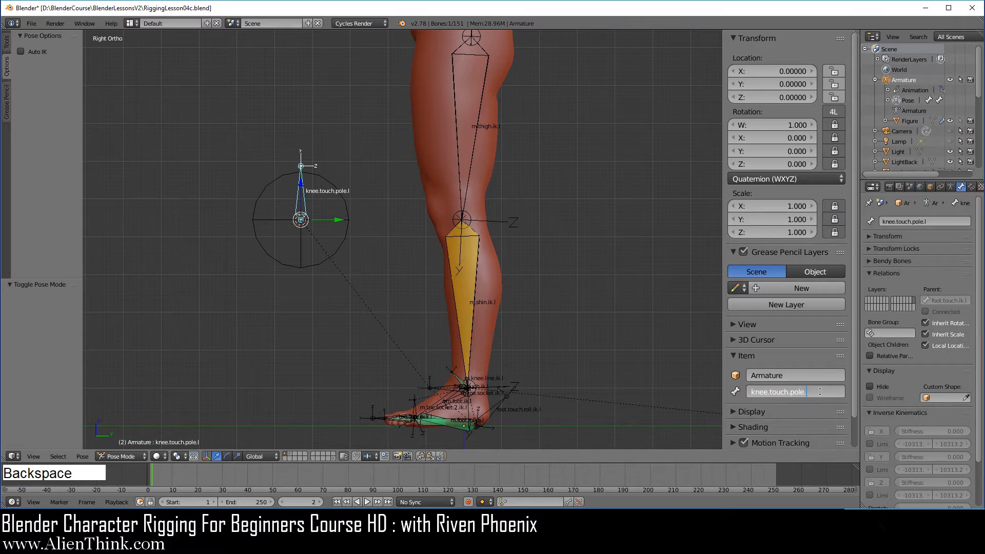
text(ik.l)
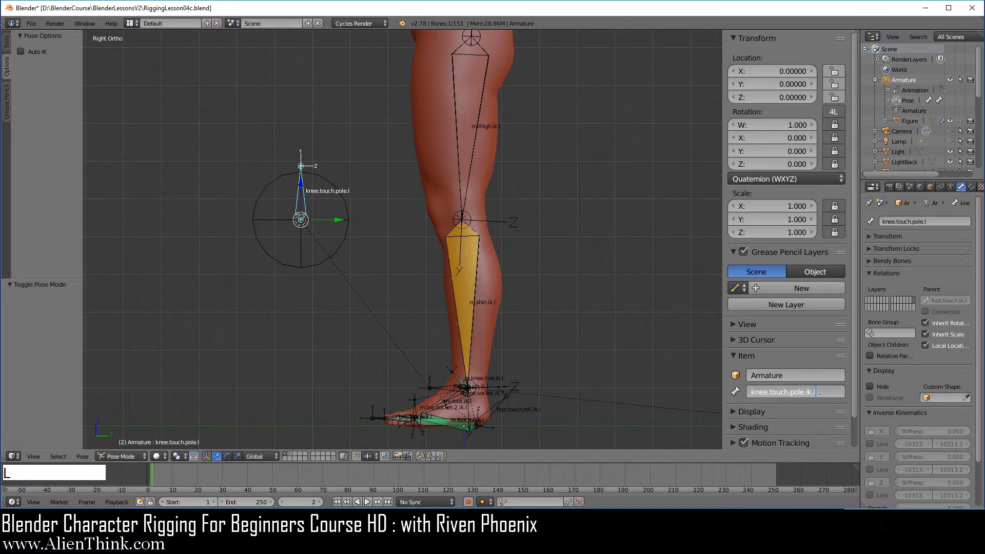
key(Return)
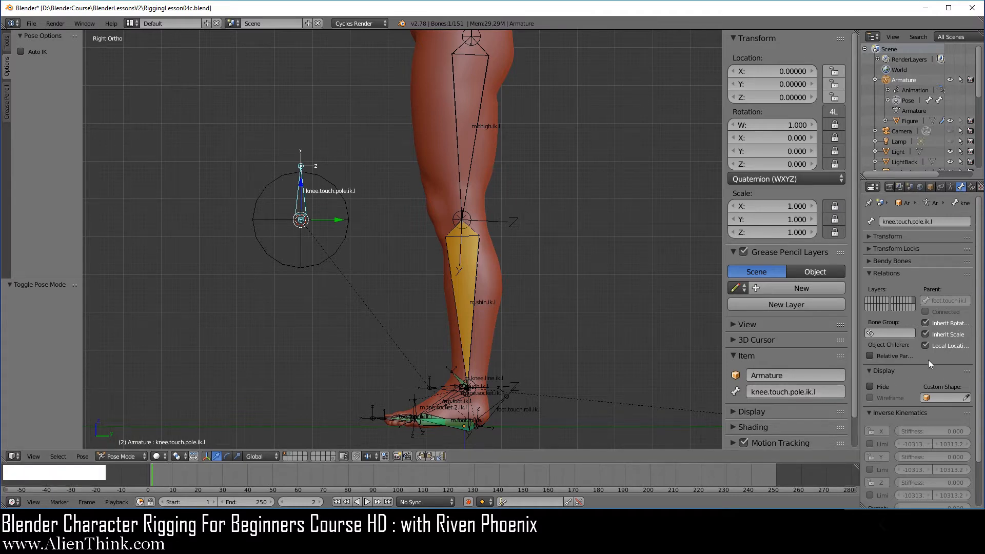
Assign w.knee.touch.pole.ik.l as the custom shape of the knee.touch.pole.ik.l bone.
click(941, 398)
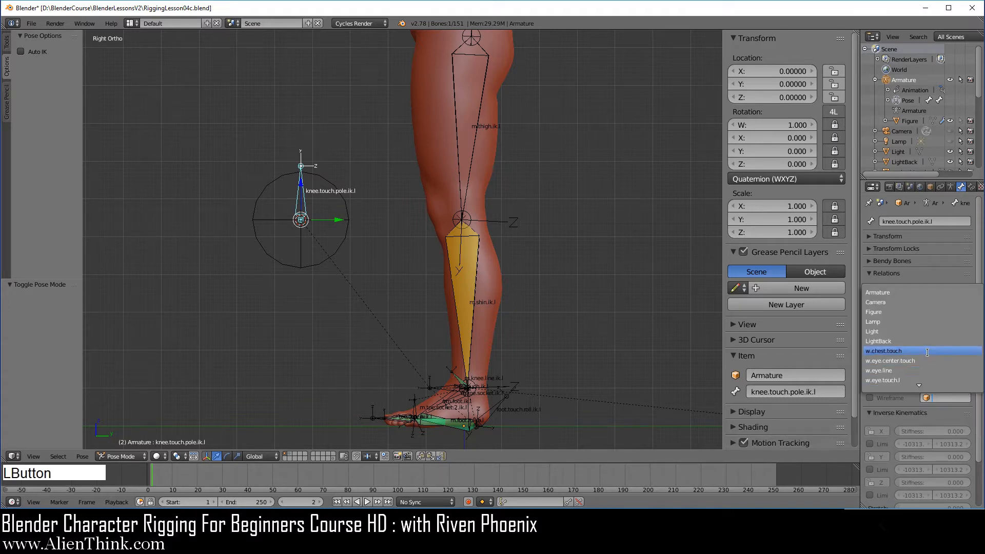
scroll(927, 352, down, 10)
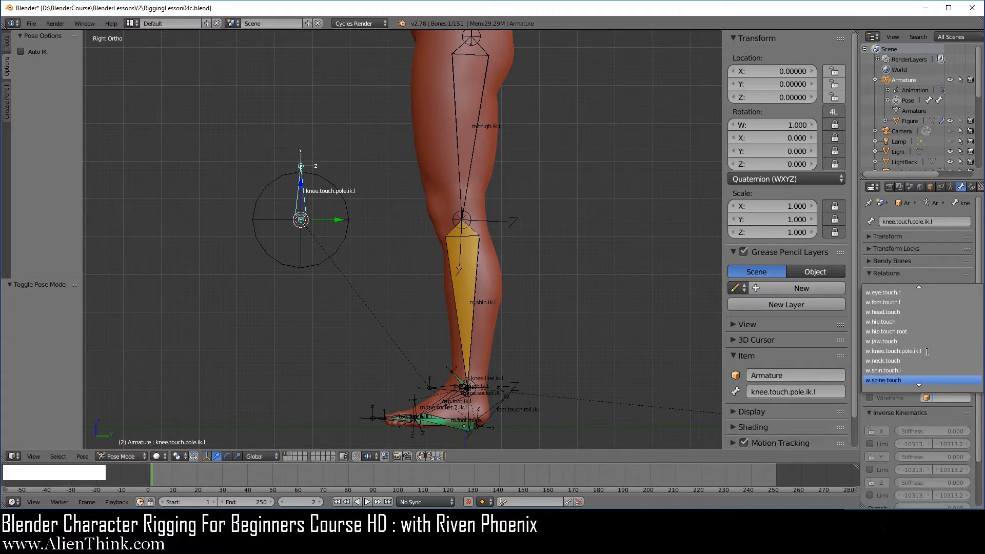
click(918, 351)
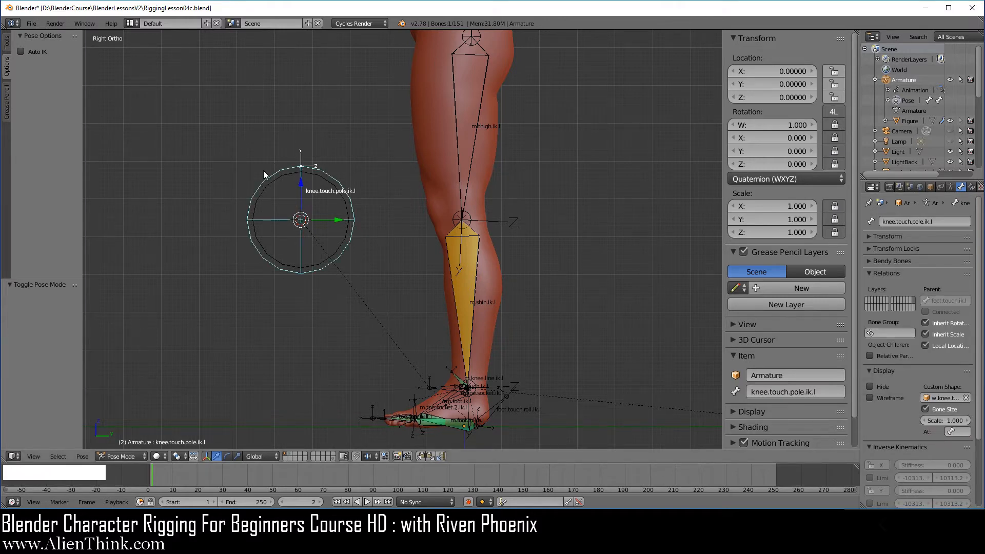
Select the w.knee.touch.pole.ik.l empty and scale it up to about 0.166.
right_click(346, 232)
key(s)
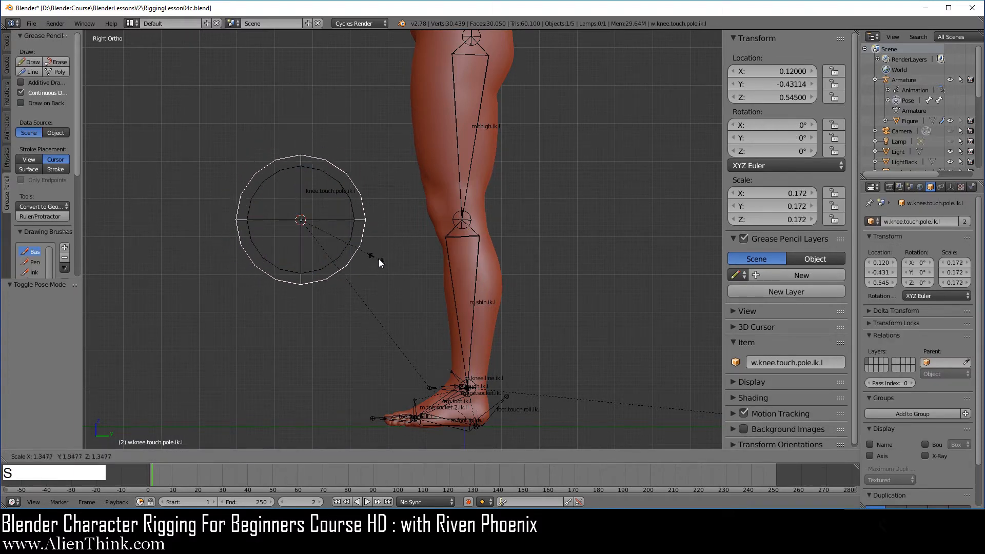
click(380, 259)
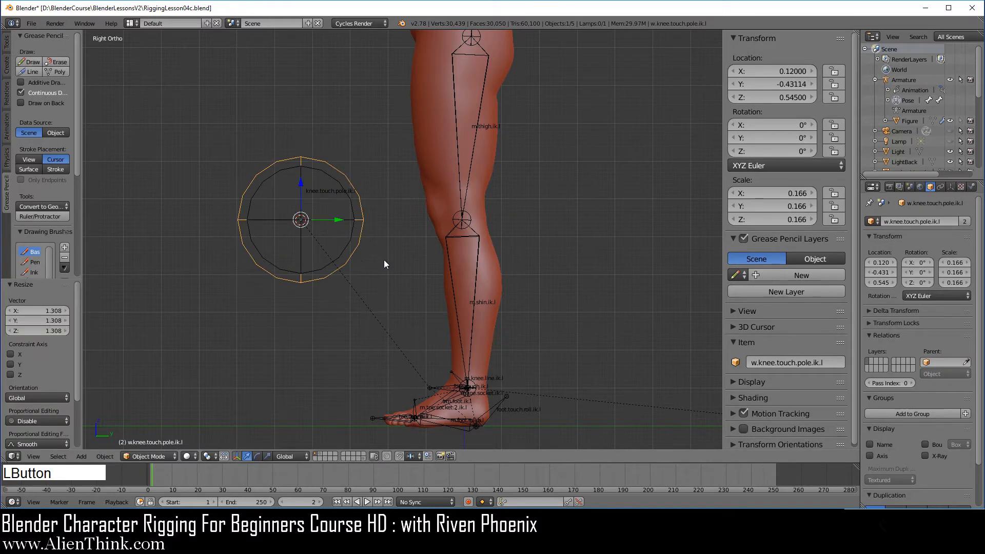
Set the display size of the w.knee.touch.pole.ik.l empty to 0.2.
click(148, 456)
click(949, 188)
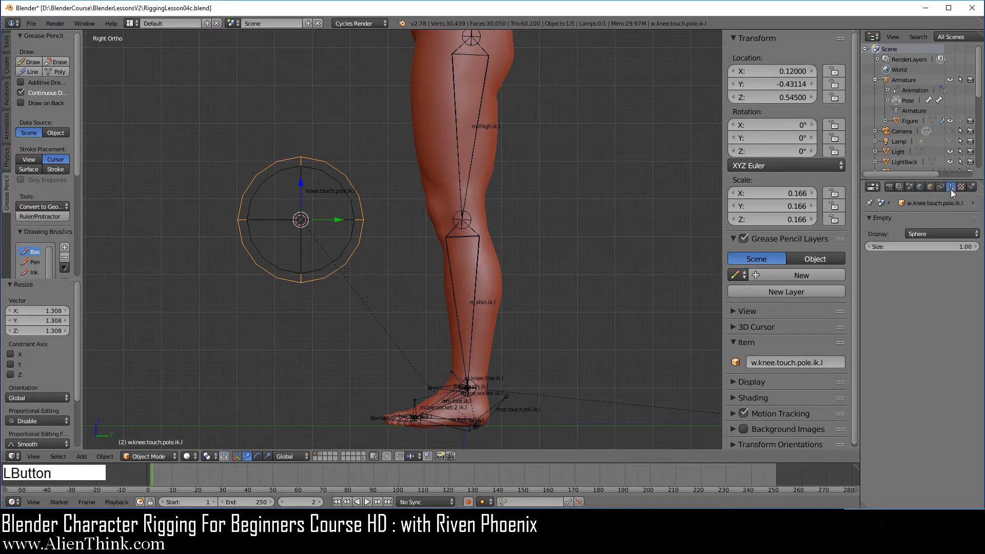
click(933, 246)
drag(933, 246, 876, 246)
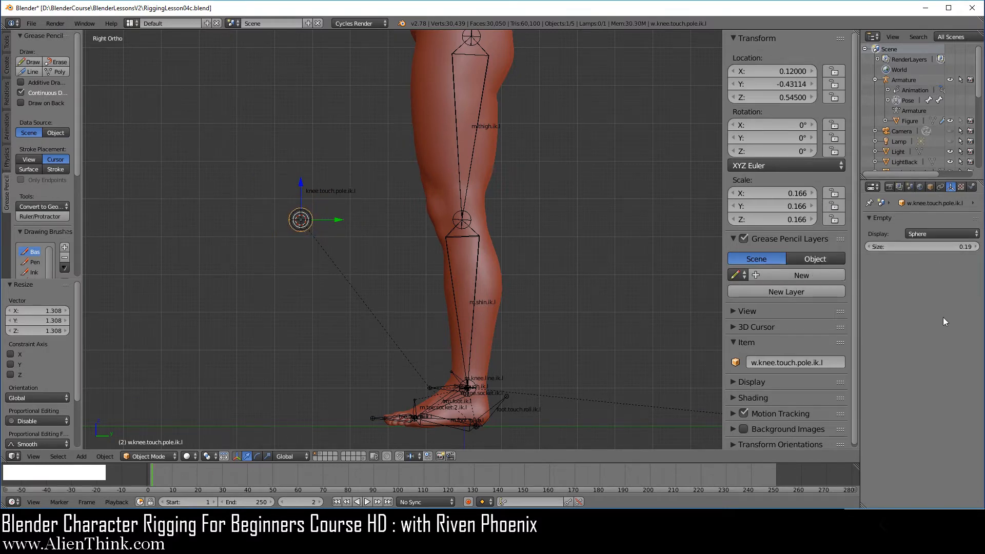
click(965, 247)
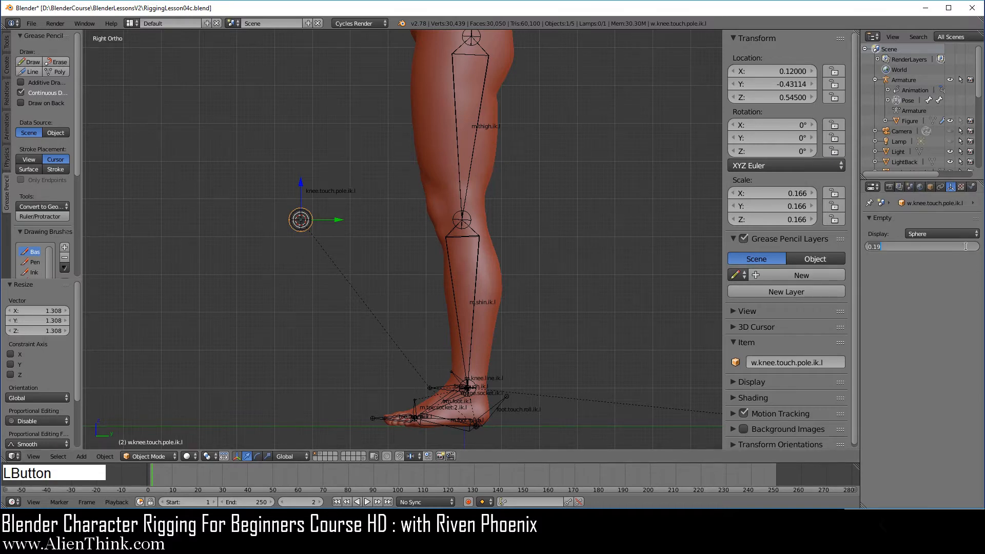
text(.2)
key(KP_Enter)
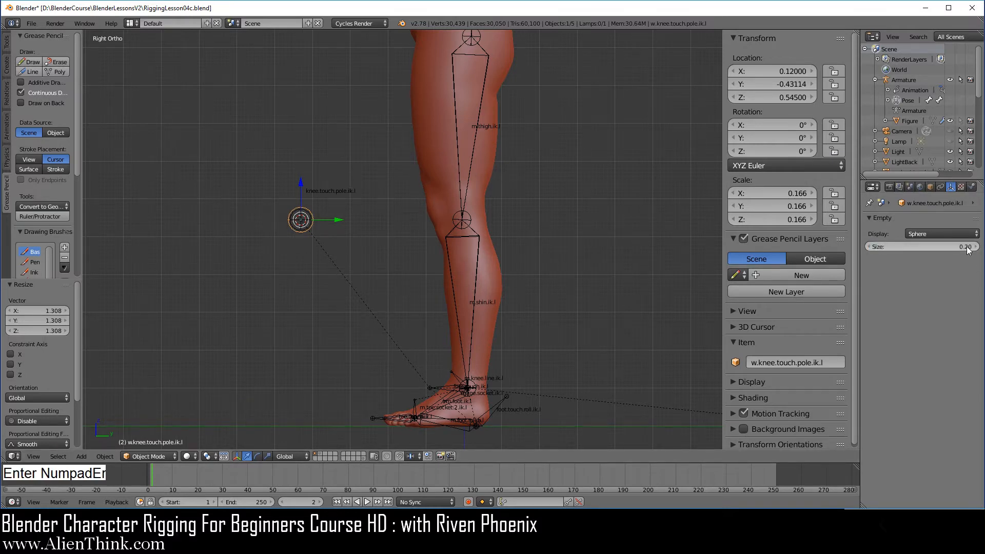
Move the w.knee.touch.pole.ik.l empty to the last object layer, layer 20.
scroll(330, 235, up, 4)
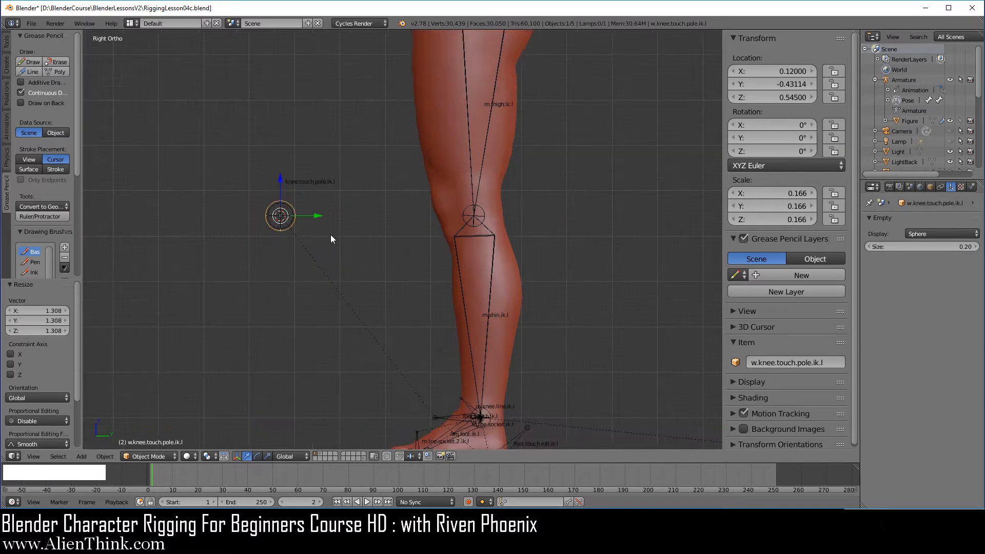
shift+middle_drag(330, 235, 396, 264)
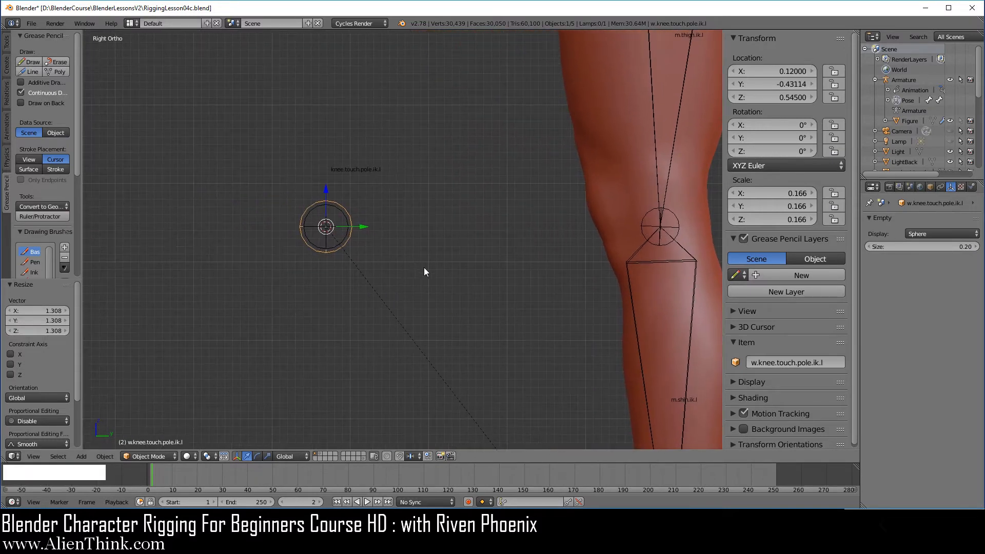
key(m)
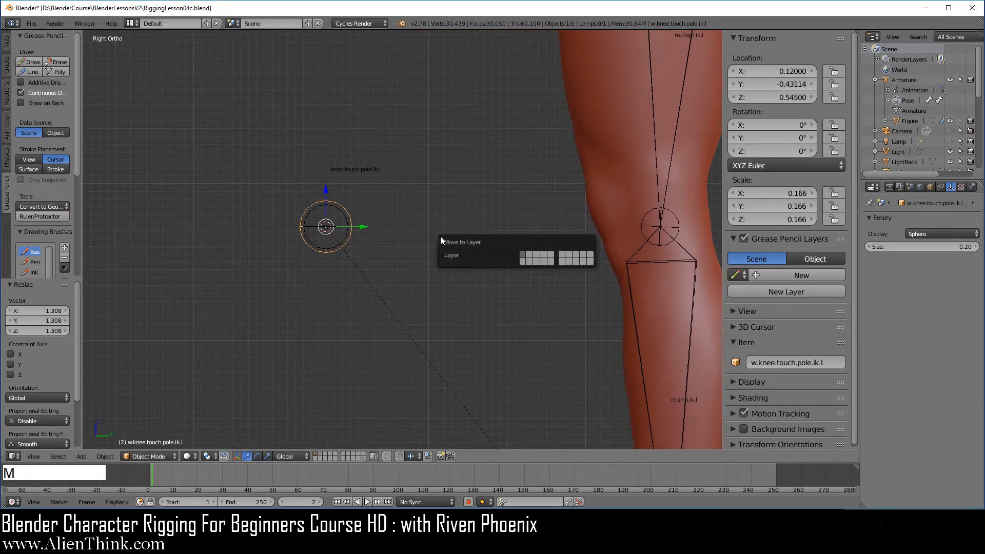
click(589, 262)
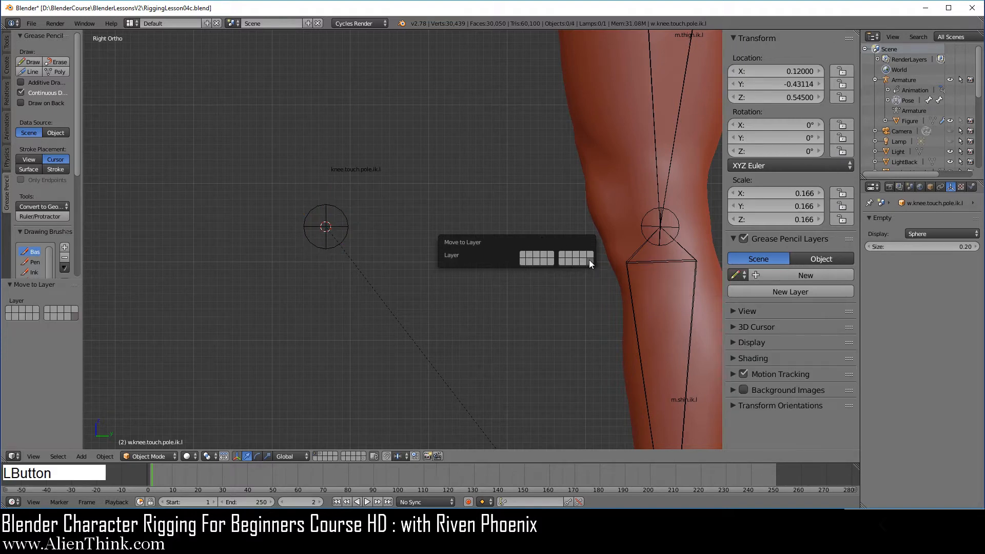
Select the knee.touch.pole.ik.l bone, test moving it freely, and cancel the move.
right_click(348, 229)
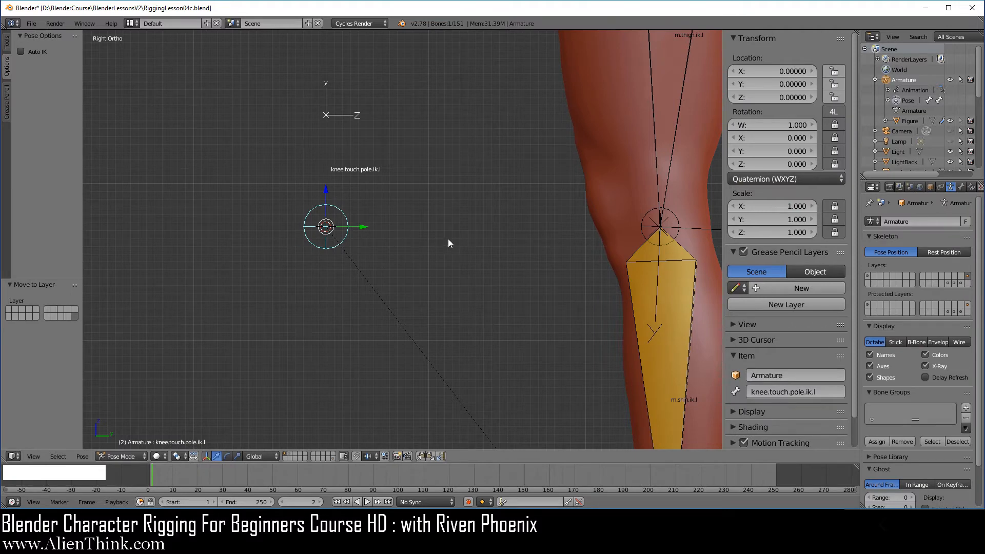
key(m)
scroll(416, 264, down, 4)
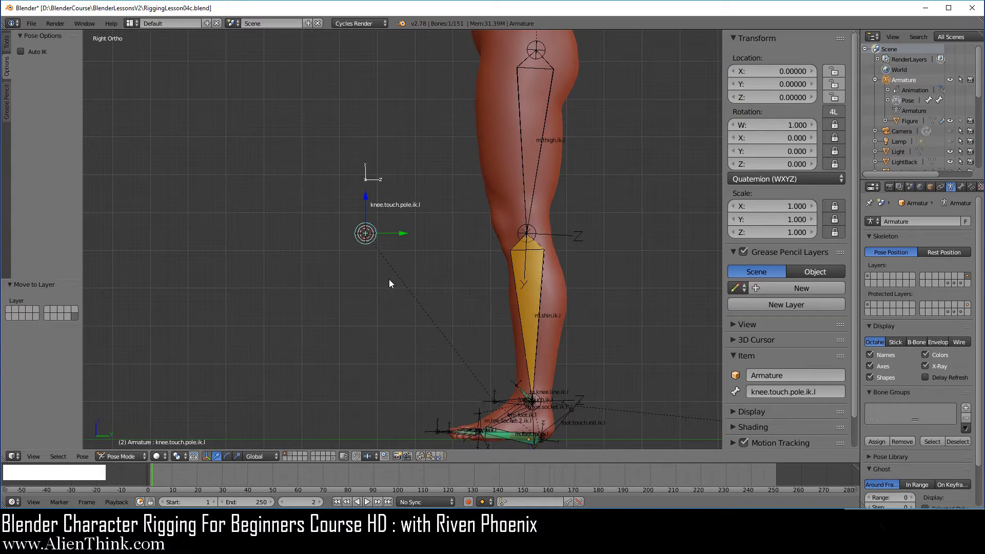
key(g)
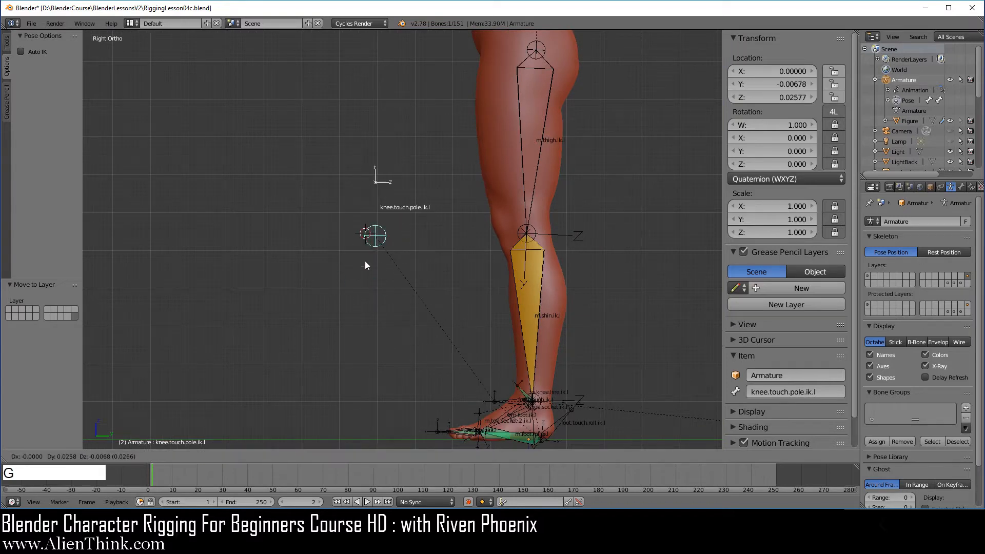
right_click(373, 250)
Select the foot.touch.ik.l bone at the ankle and snap the 3D cursor to it.
shift+middle_drag(431, 306, 348, 174)
scroll(416, 259, up, 4)
shift+middle_drag(416, 259, 438, 176)
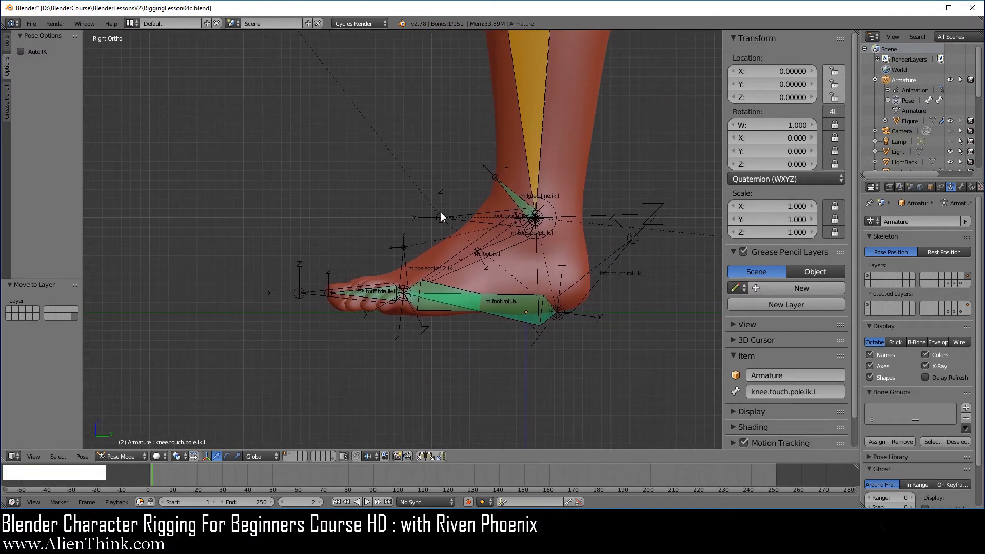
right_click(468, 219)
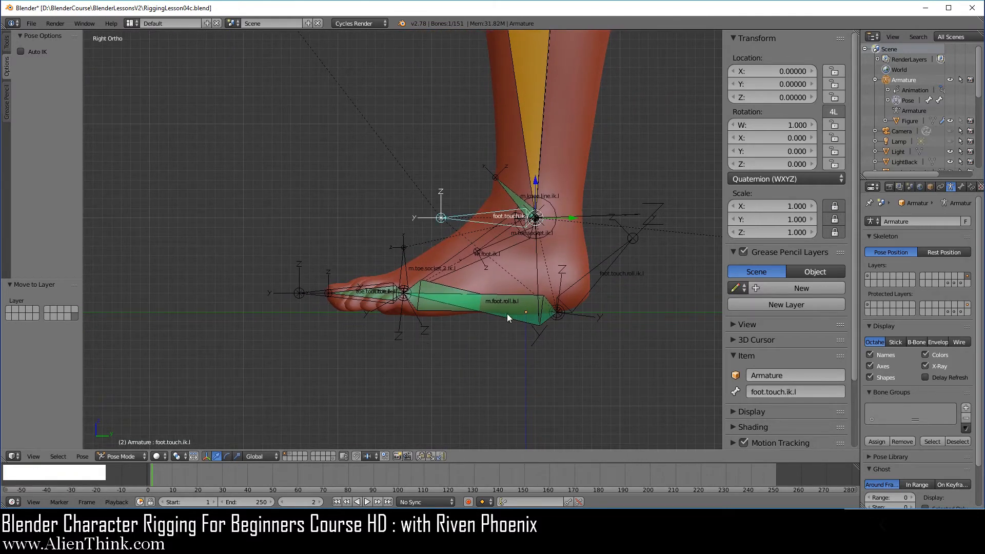
scroll(521, 252, up, 2)
shift+middle_drag(543, 252, 451, 246)
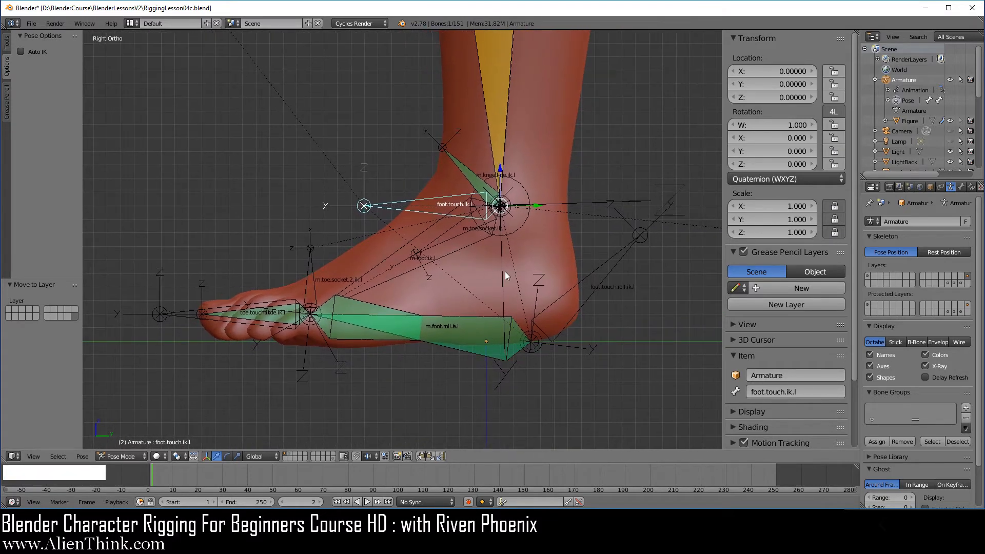
key(shift+s)
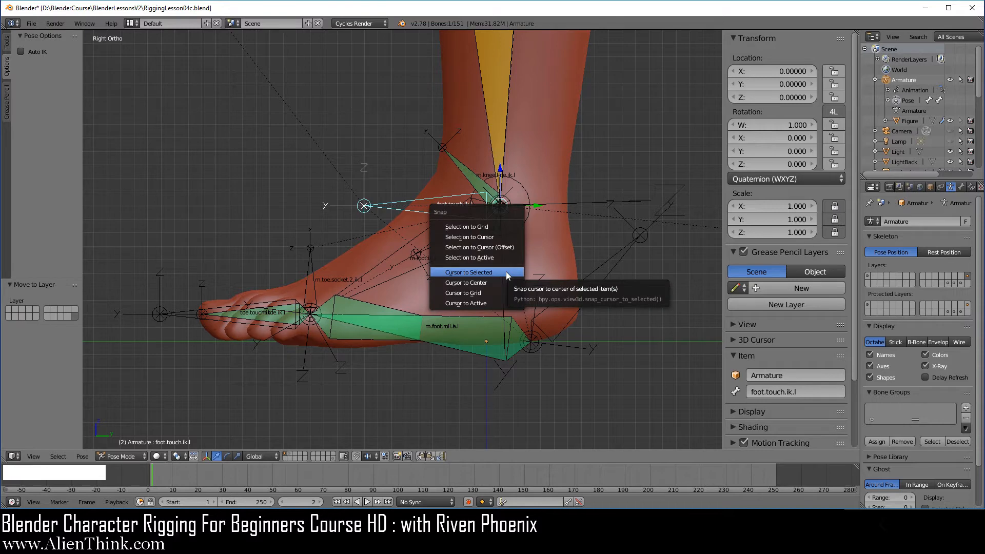
click(506, 275)
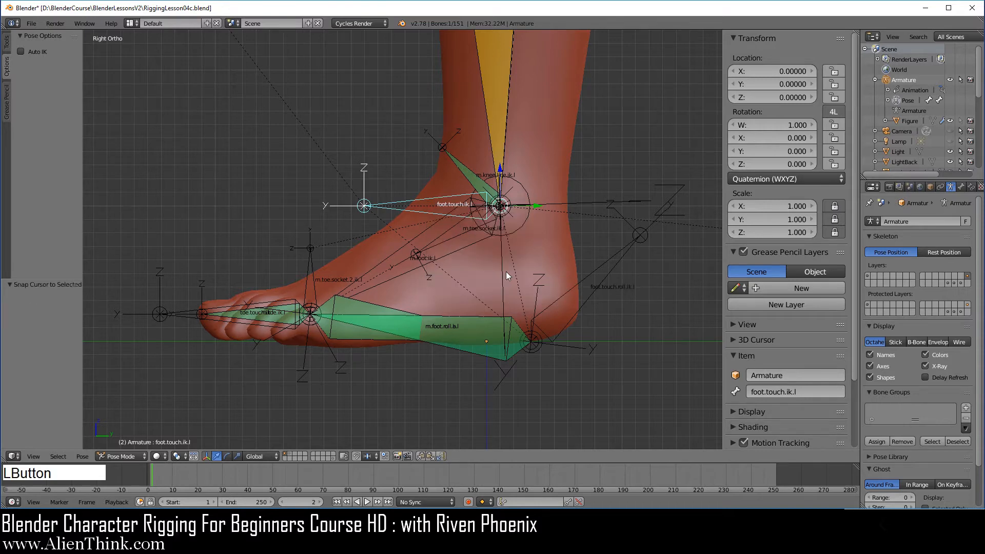
Add a mesh circle at the 3D cursor on the ankle.
key(shift)
key(shift+a)
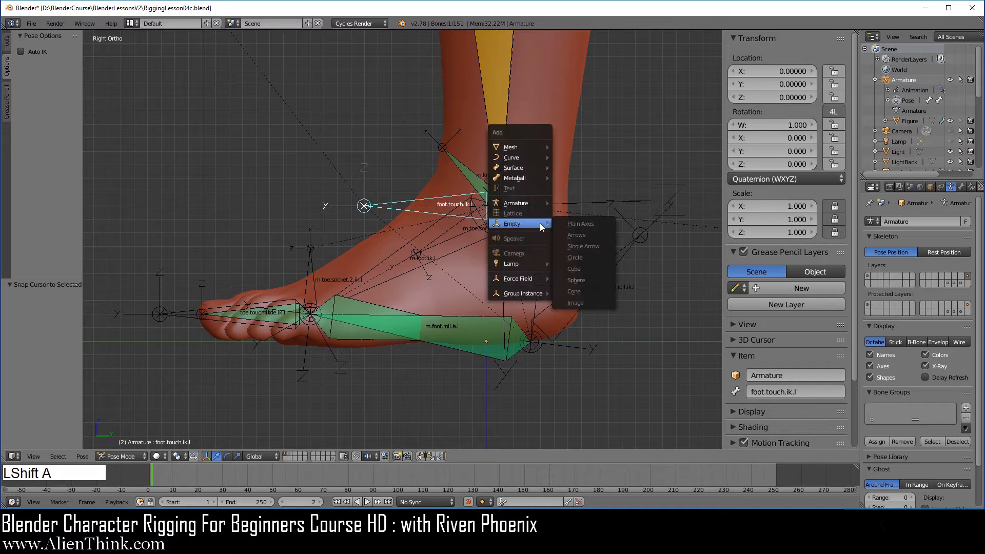
mouse_move(528, 148)
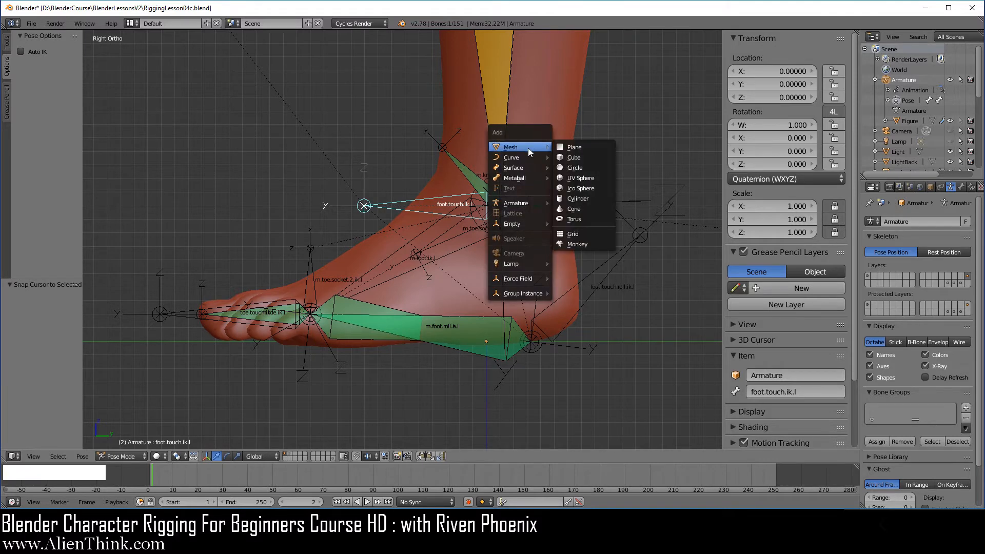
click(588, 164)
Give the new circle a Copy Transforms constraint targeting the foot.touch.ik.l bone.
scroll(590, 165, down, 2)
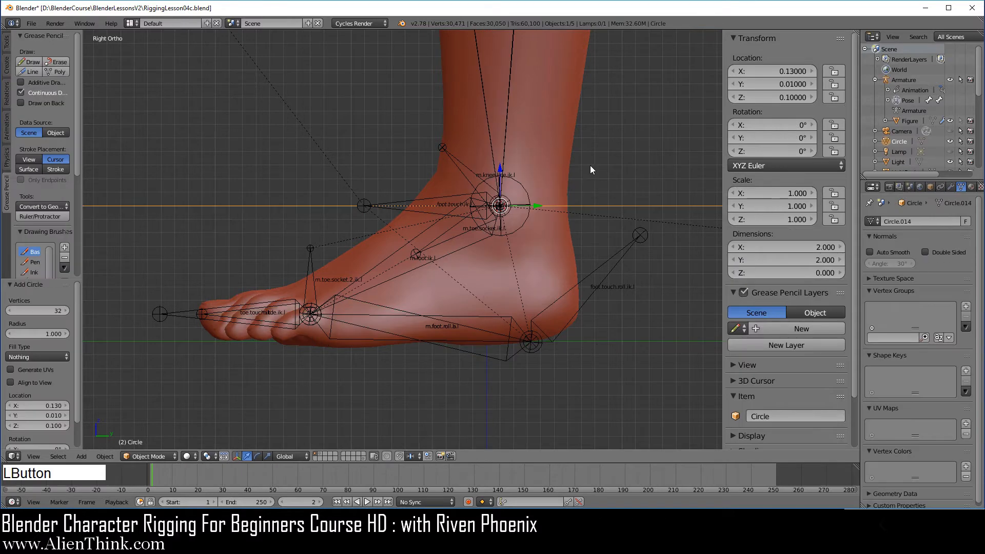
middle_drag(385, 275, 430, 237)
right_click(423, 216)
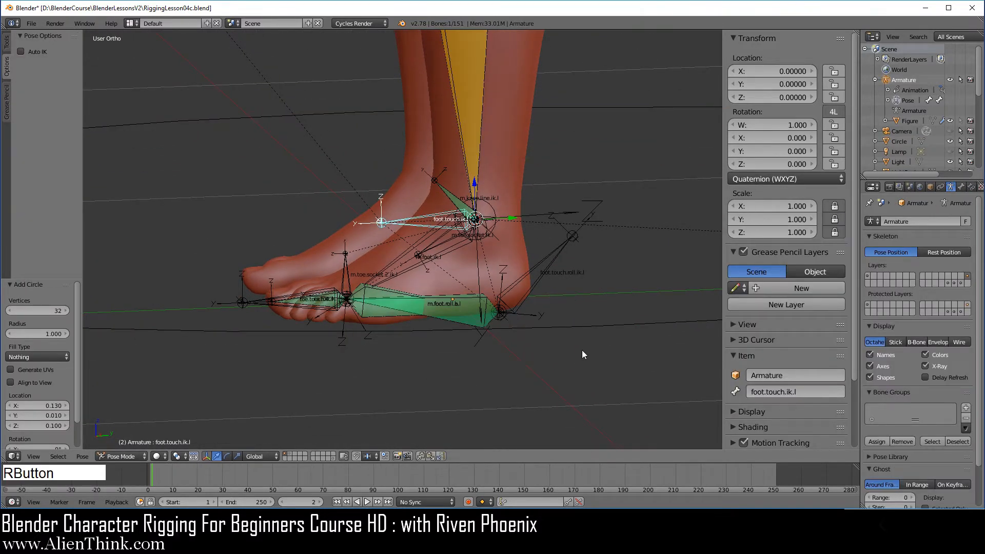
shift+right_click(589, 325)
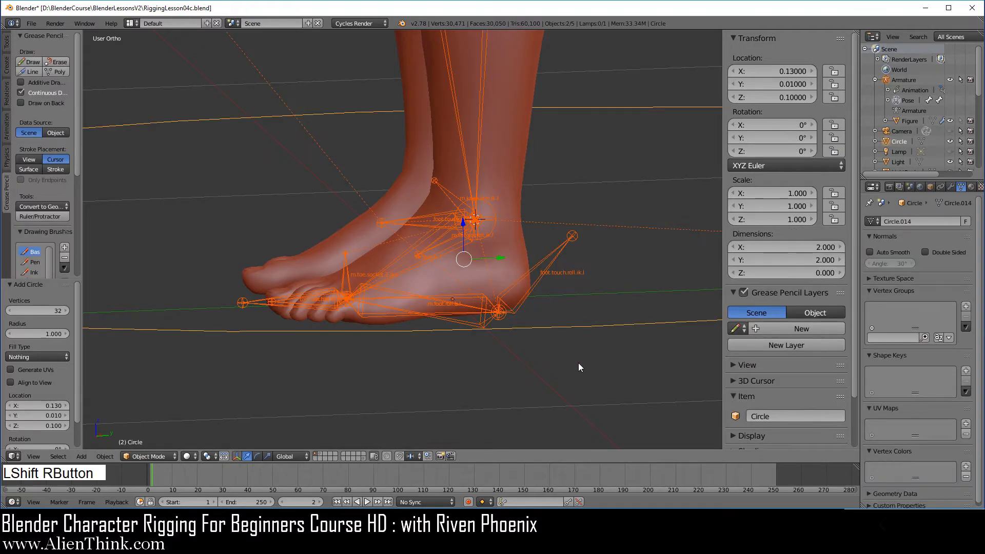
key(shift+ctrl+c)
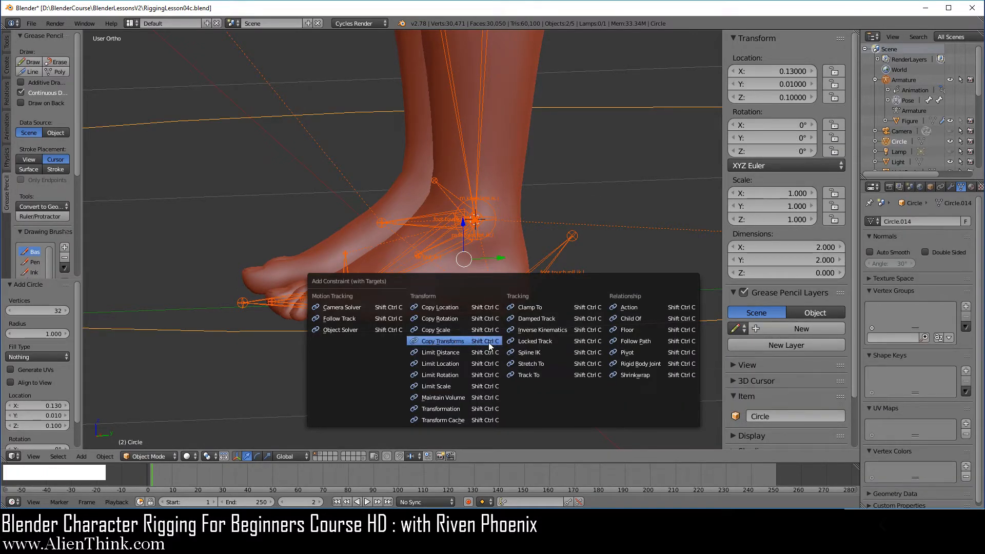
click(466, 341)
Apply the circle's visual transform and remove its Copy Transforms constraint.
right_click(587, 327)
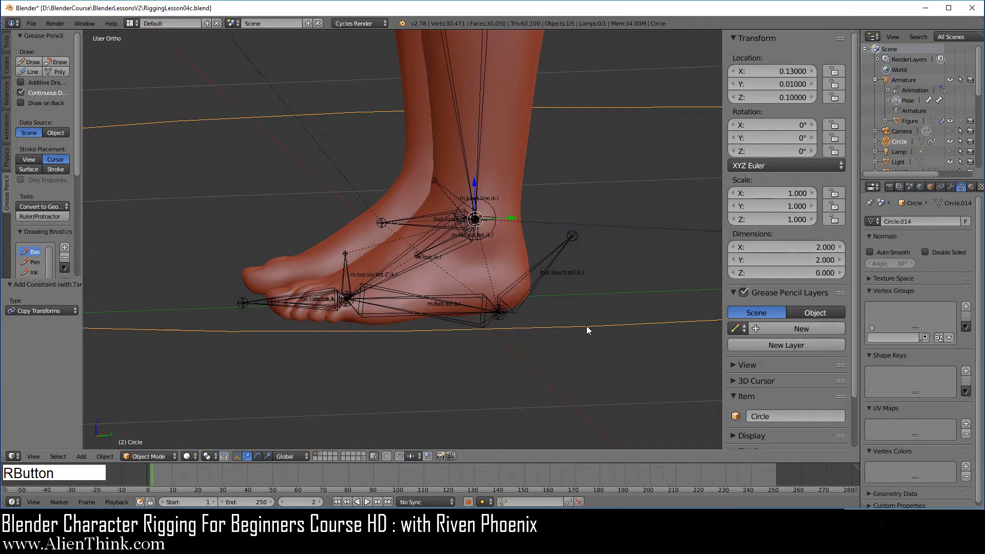
key(ctrl+a)
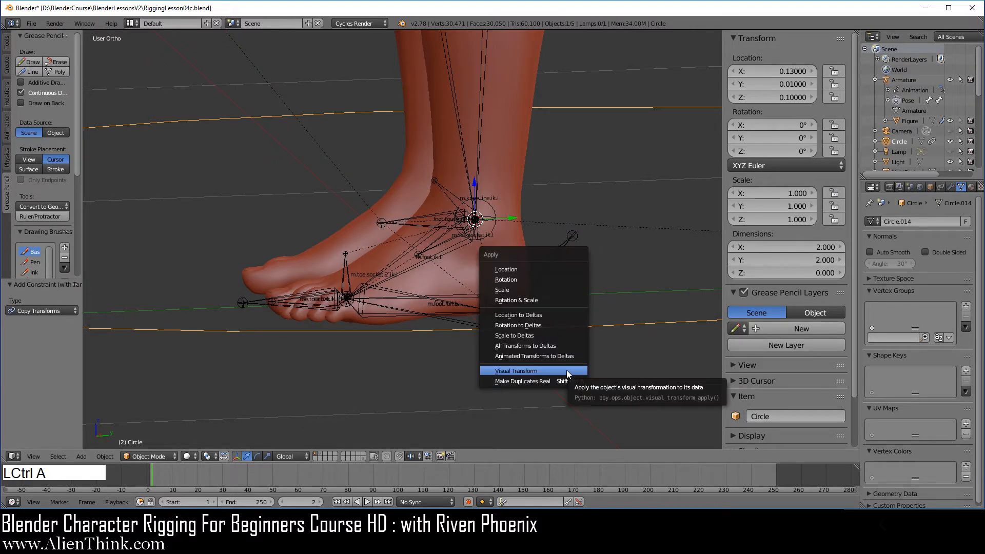
click(566, 370)
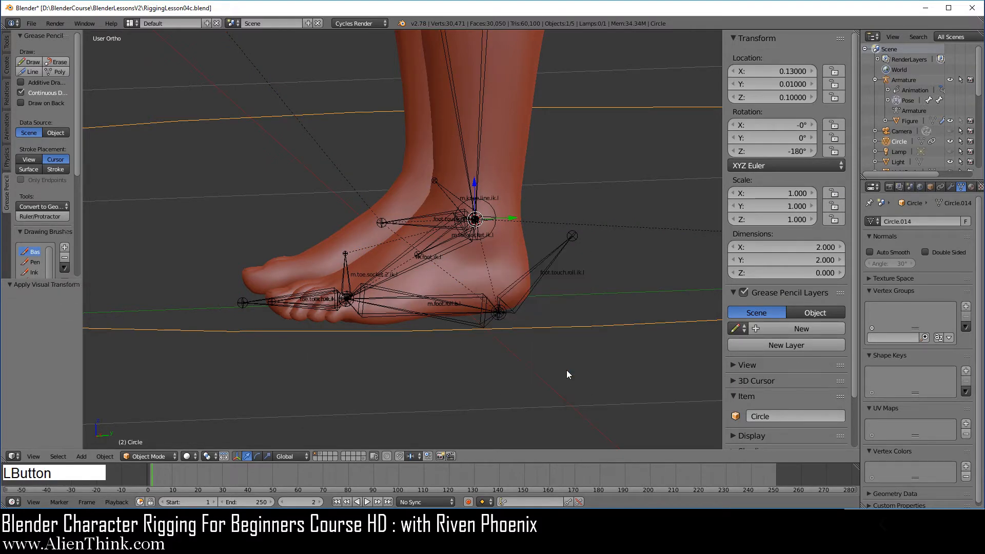
click(941, 188)
click(959, 239)
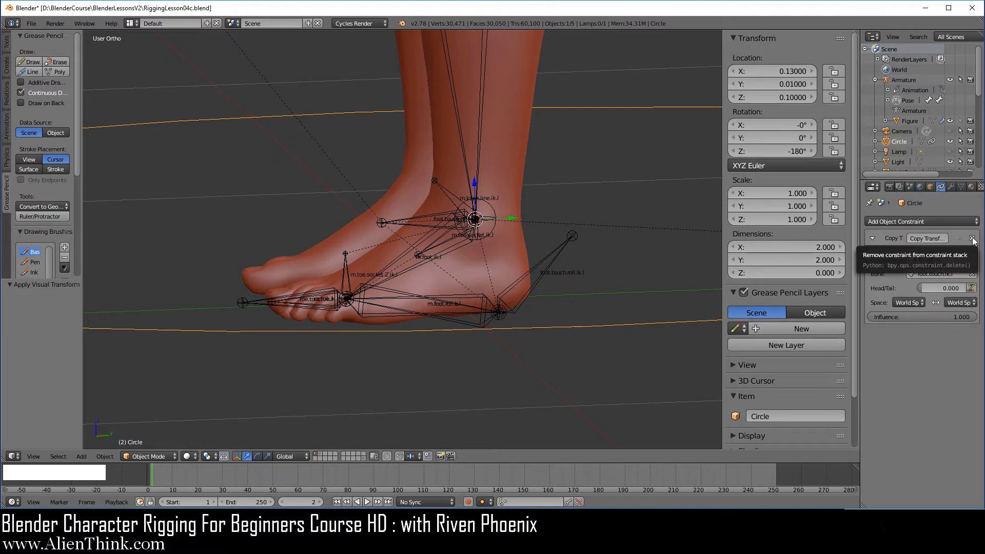
click(971, 239)
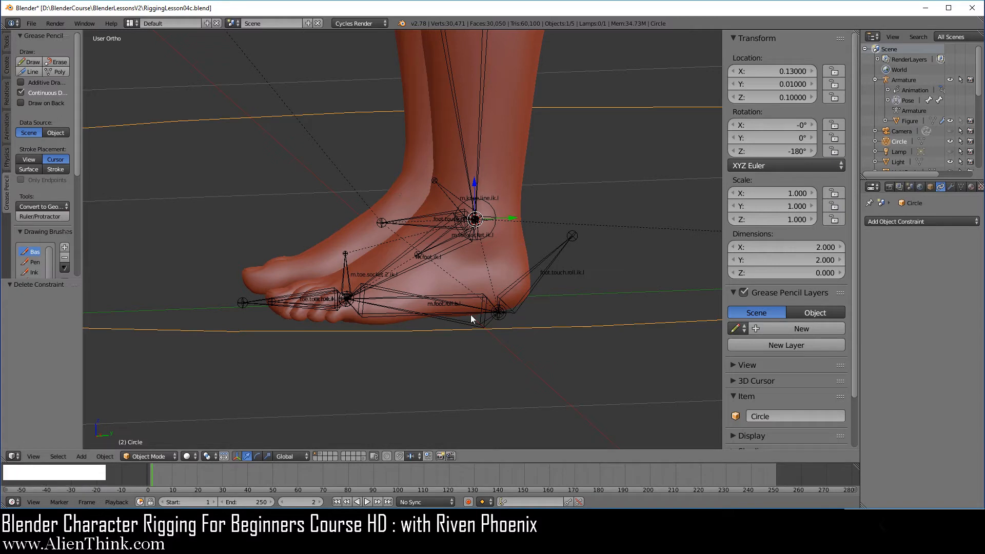
Copy the foot.touch.ik.l bone's name and rename the circle to w.foot.touch.ik.l.
right_click(424, 219)
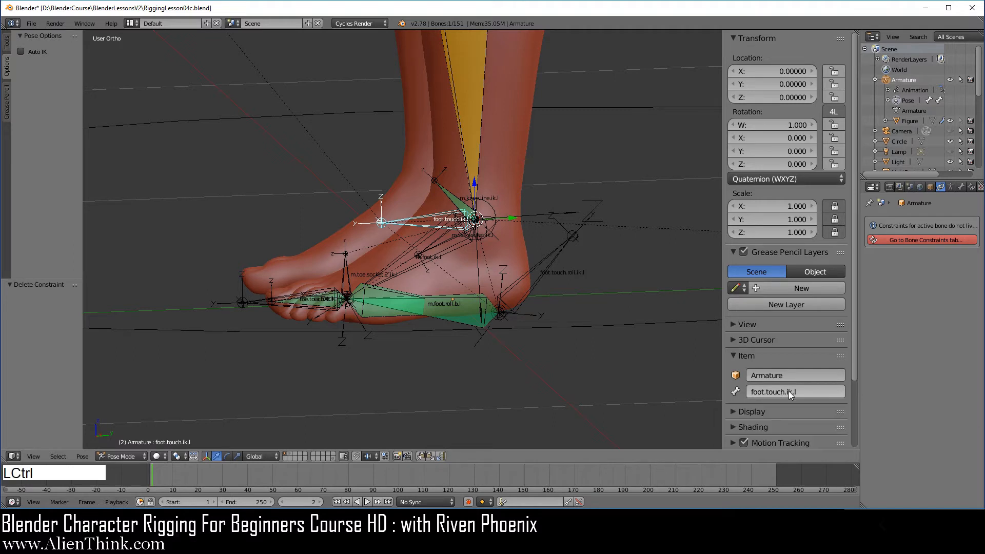
key(ctrl+c)
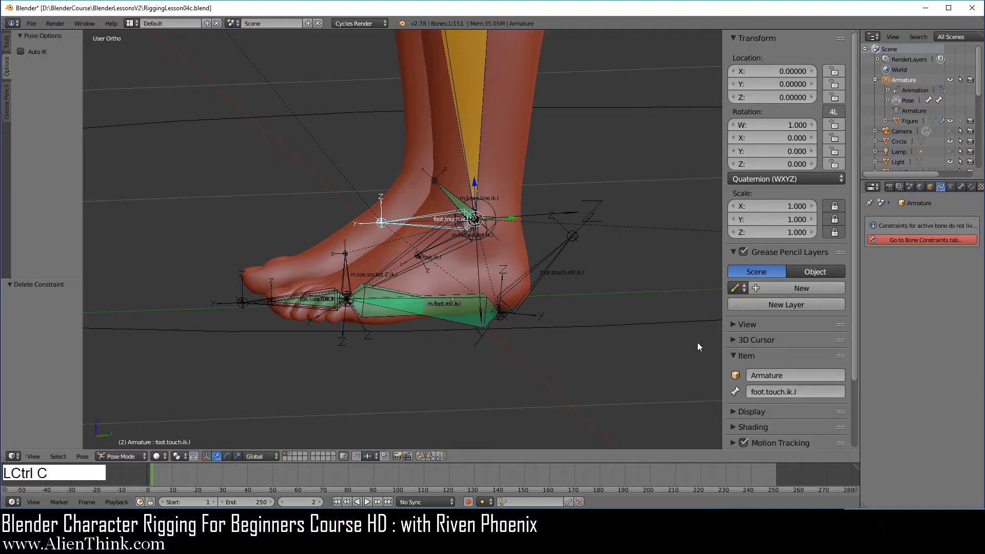
right_click(611, 322)
click(787, 416)
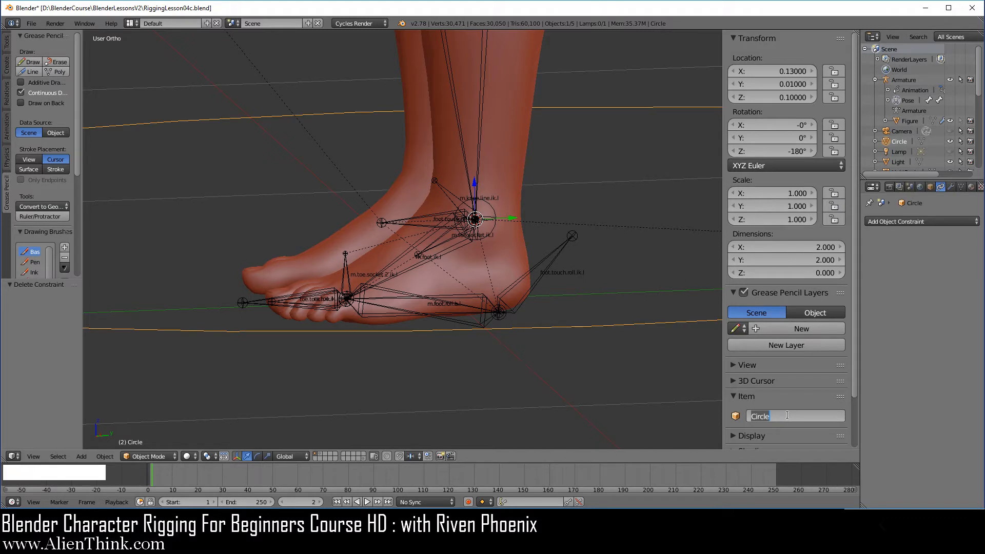
text(w.)
key(ctrl+v)
key(Return)
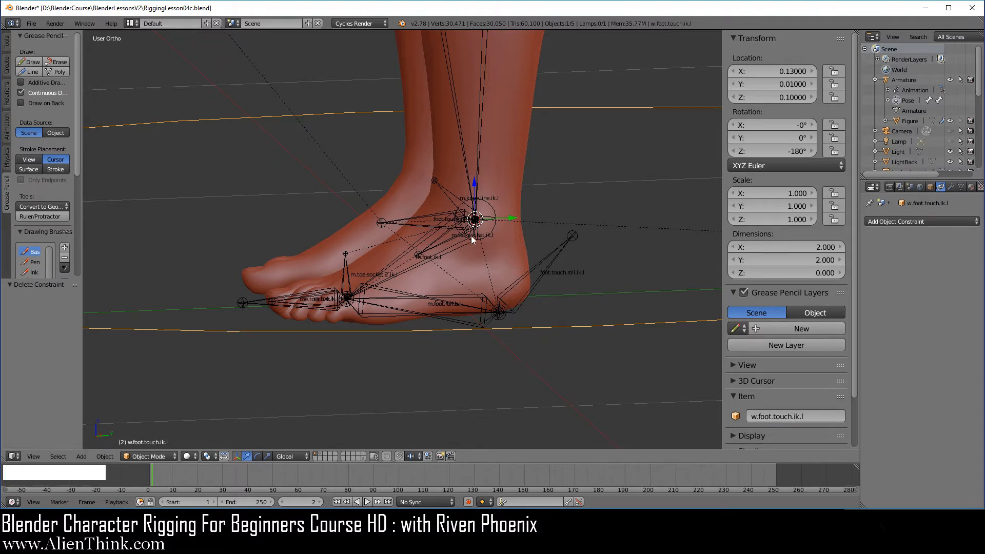
Assign w.foot.touch.ik.l as the custom shape of the foot.touch.ik.l bone.
right_click(426, 216)
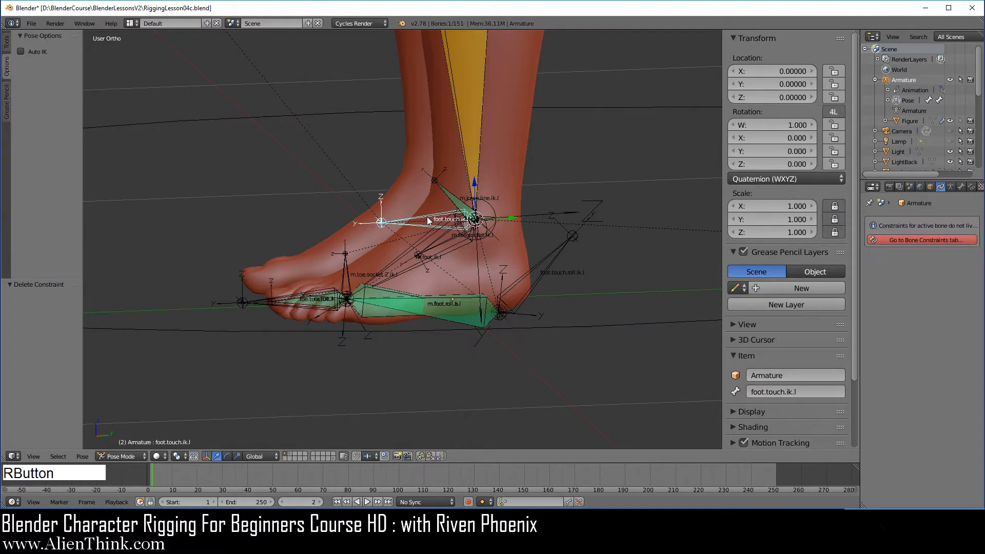
click(961, 187)
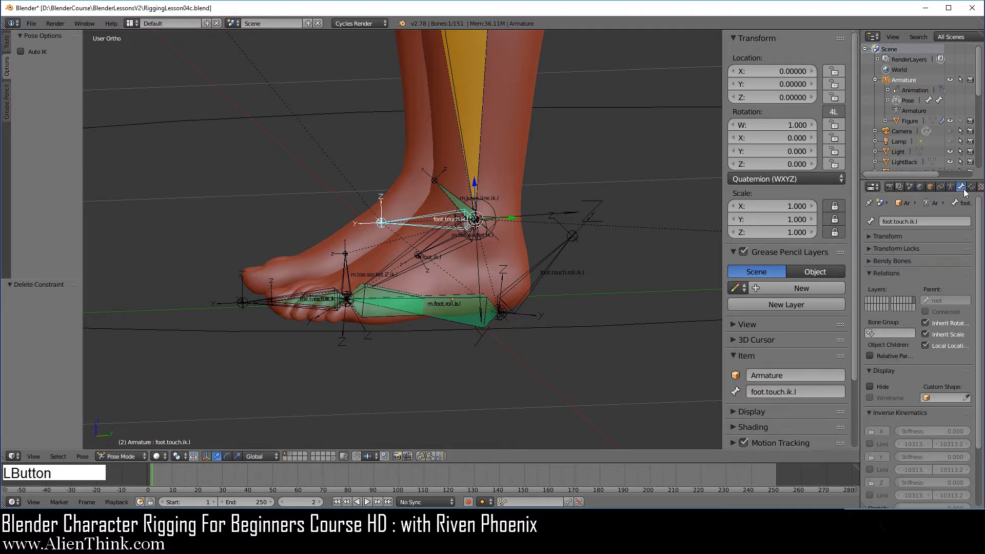
click(946, 397)
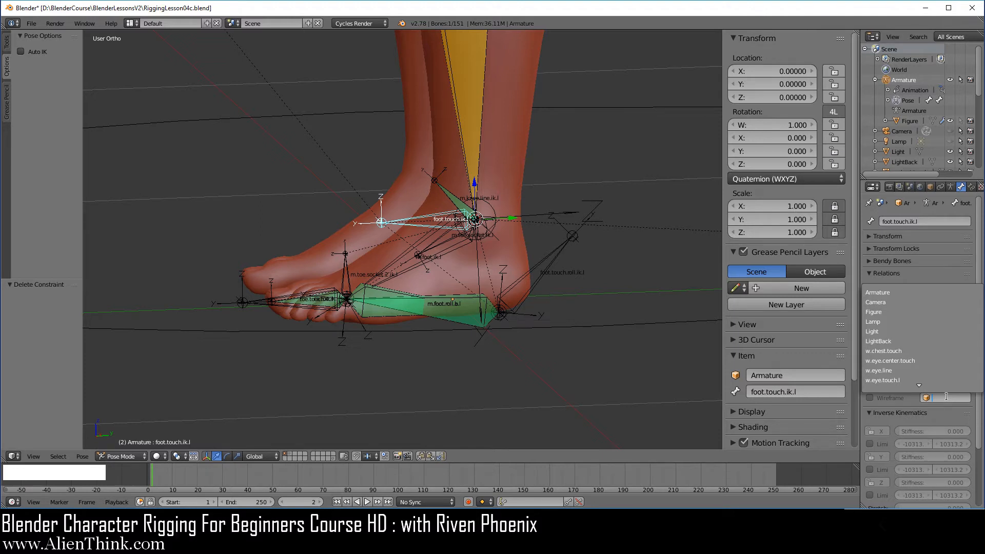
text(w.)
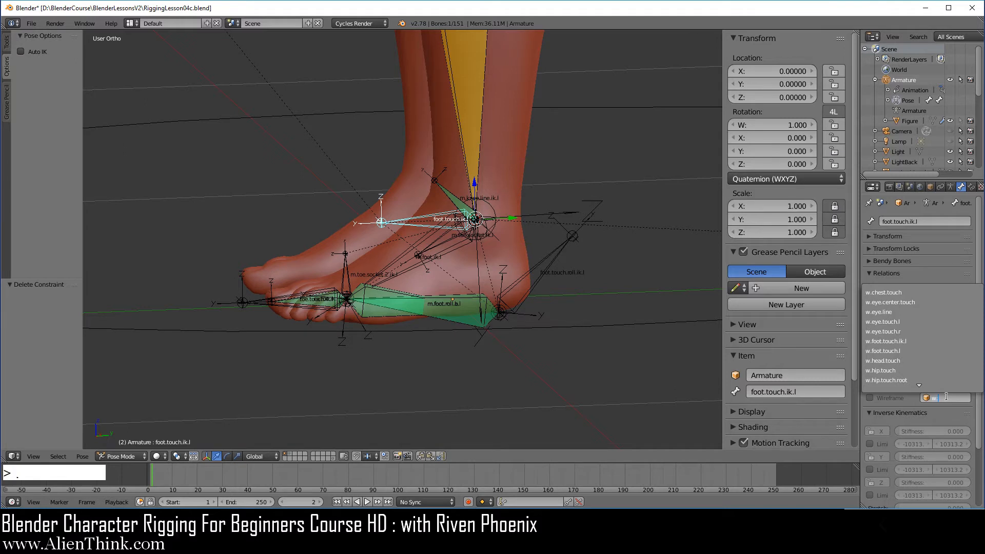
text(f)
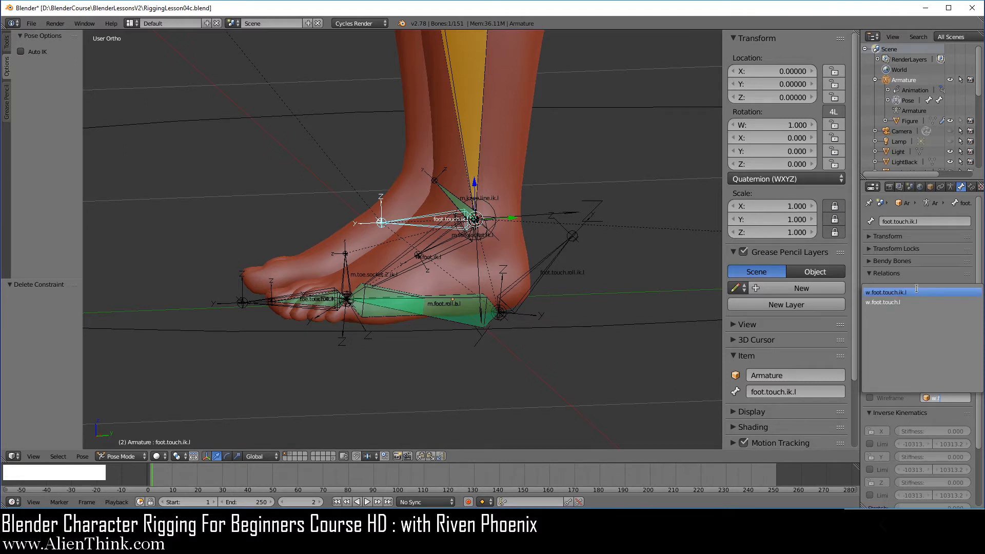
click(895, 291)
Scale the w.foot.touch.ik.l circle object down to about 0.108 so it fits around the ankle.
right_click(562, 325)
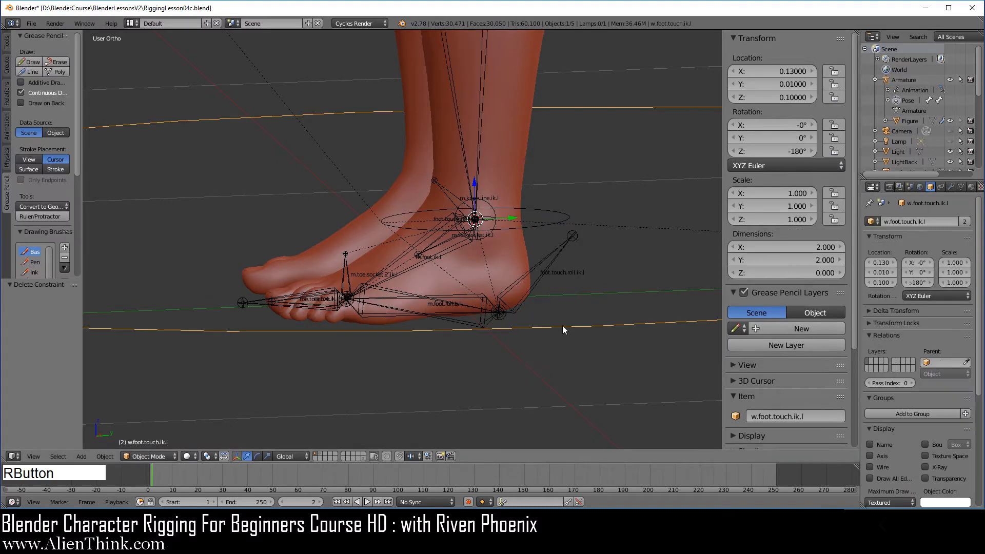
middle_drag(458, 306, 427, 291)
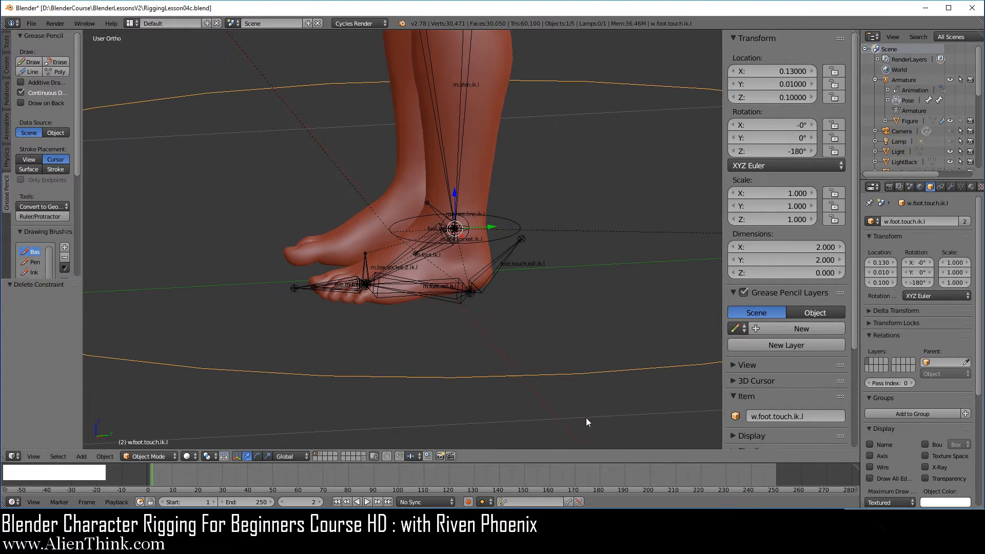
key(s)
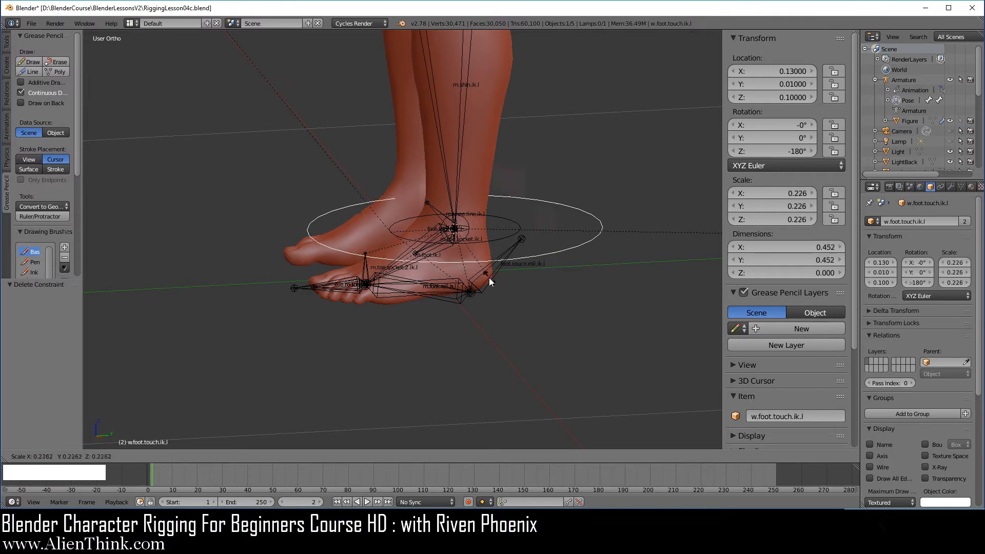
click(475, 264)
scroll(506, 286, up, 3)
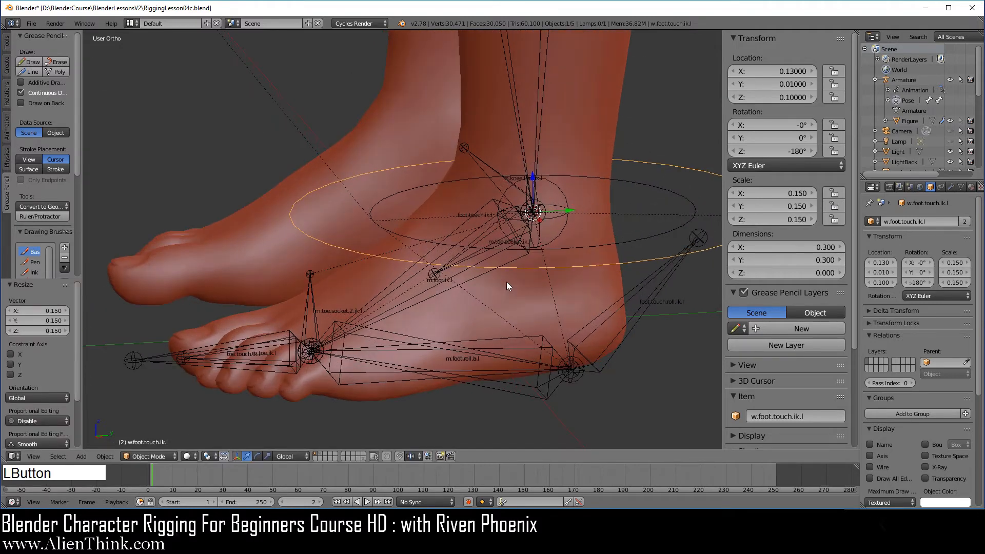
key(s)
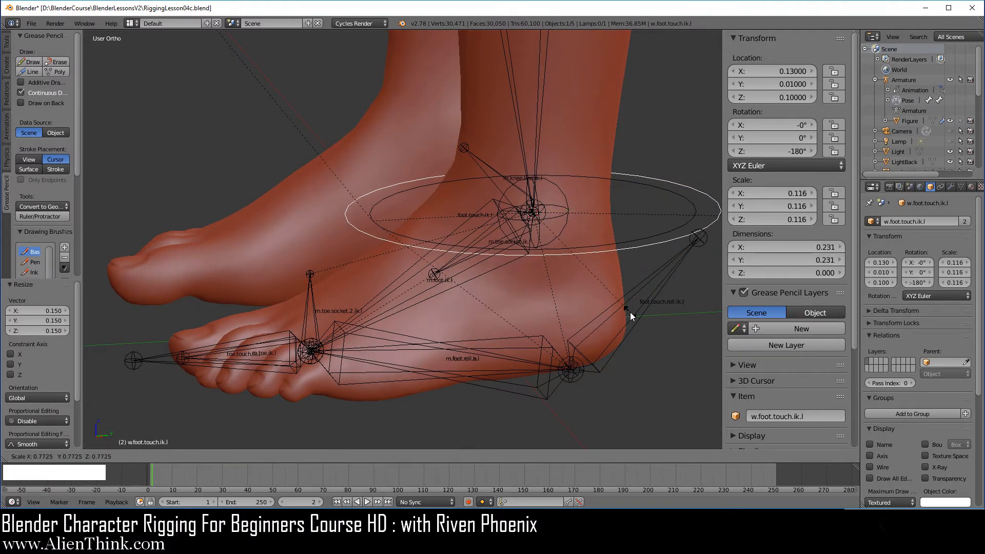
click(630, 312)
shift+middle_drag(570, 321, 568, 285)
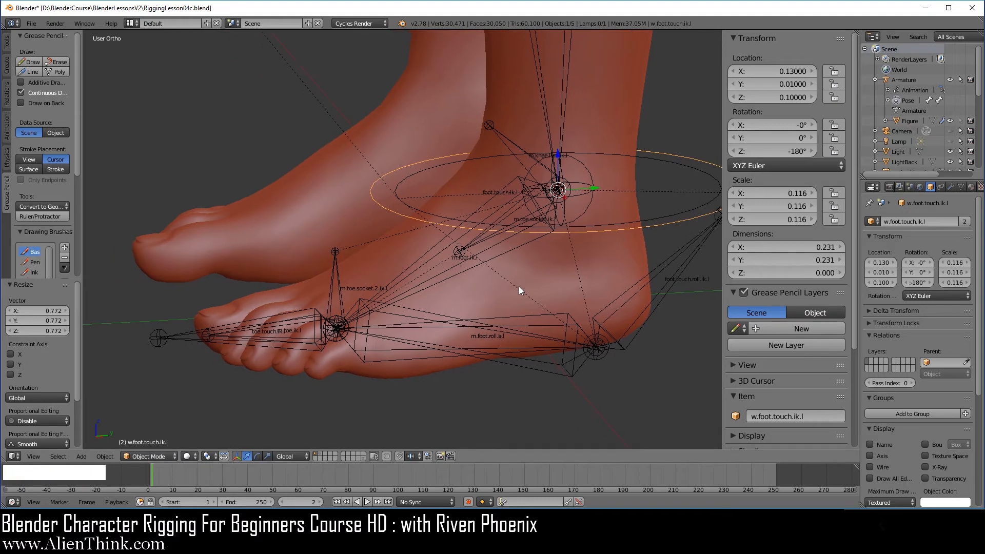
middle_drag(453, 254, 450, 294)
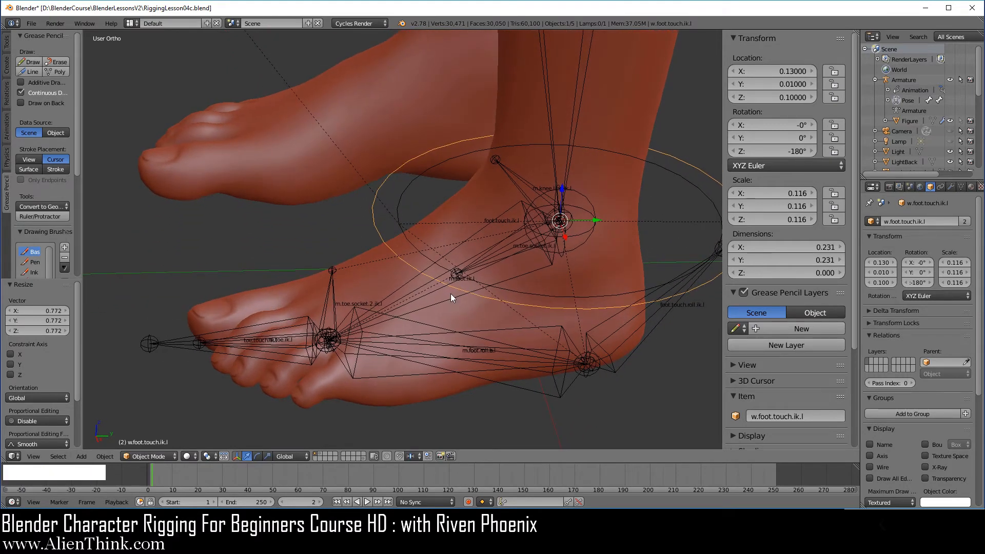
key(s)
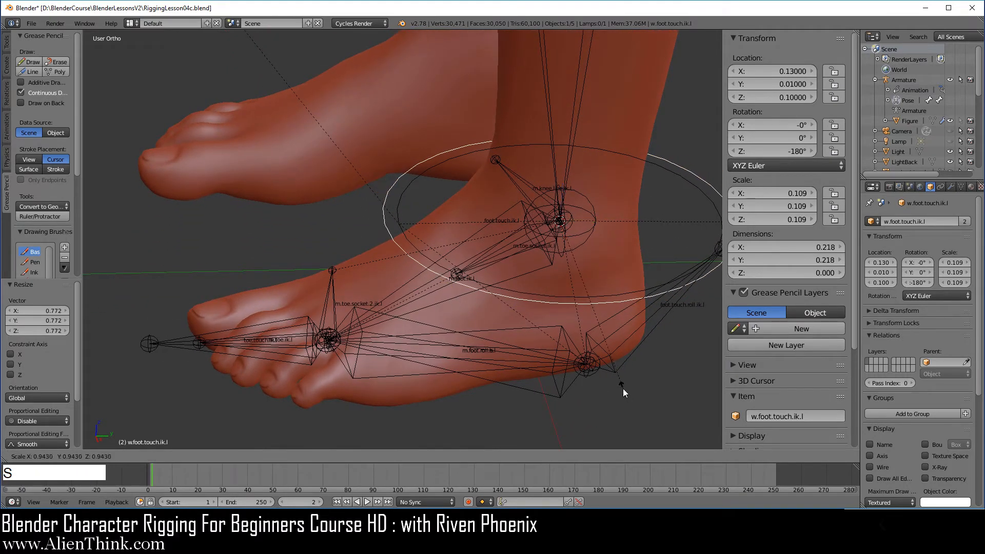
click(619, 377)
Move the circle's mesh about 0.059 toward the toes along global Y and set the transform orientation to Local.
key(Tab)
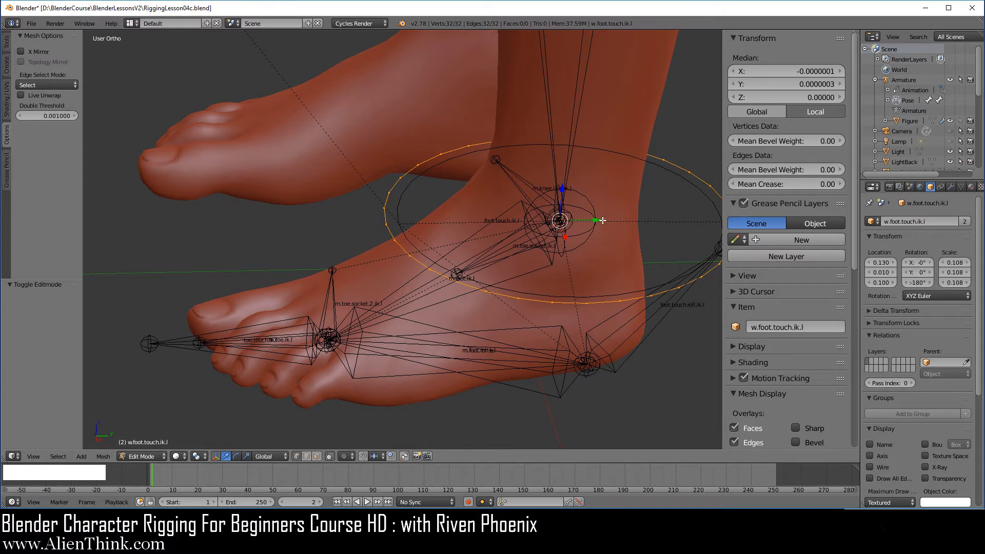
drag(596, 220, 504, 222)
middle_drag(408, 241, 405, 275)
click(274, 452)
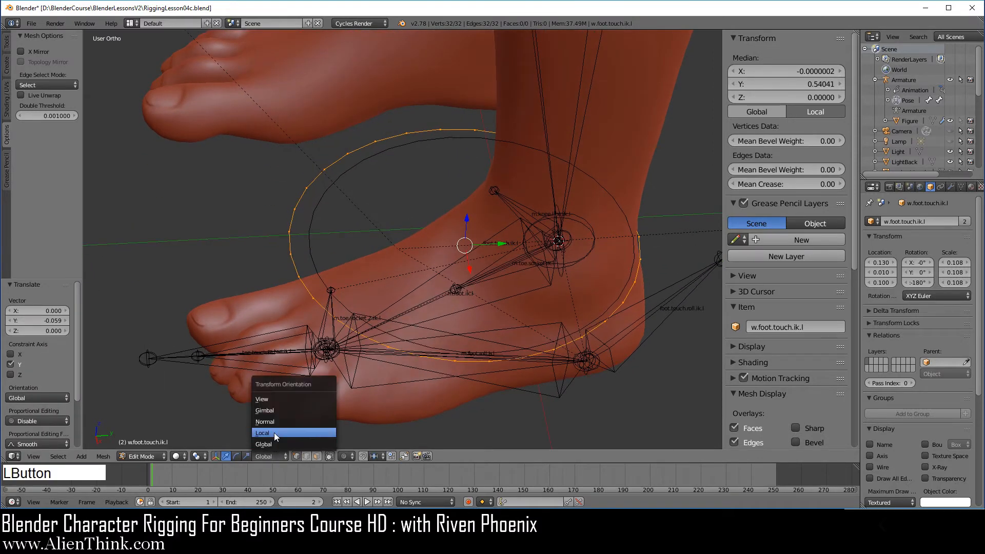
click(274, 432)
middle_drag(450, 275, 454, 303)
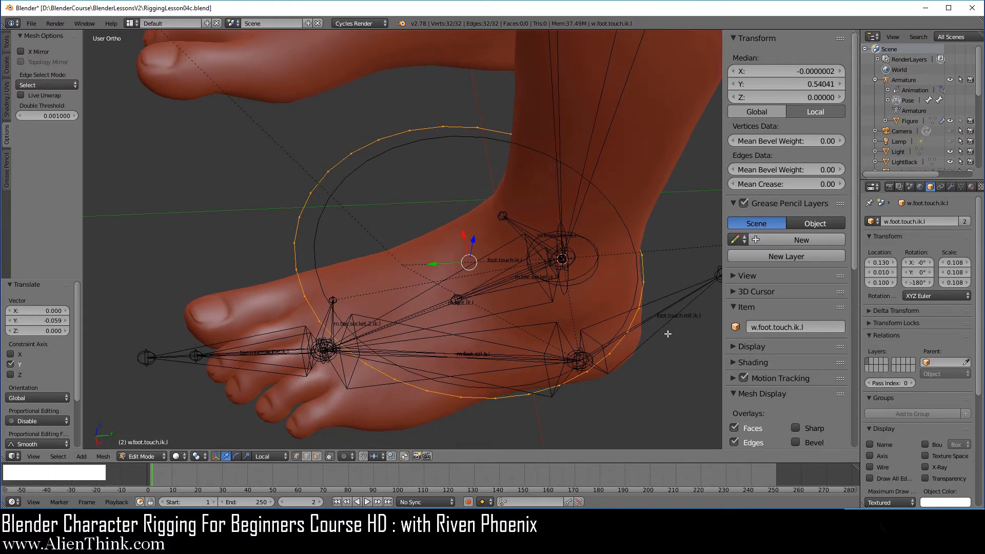
Scale the circle's mesh by about 0.533 along Y and by about 0.843 uniformly.
key(s)
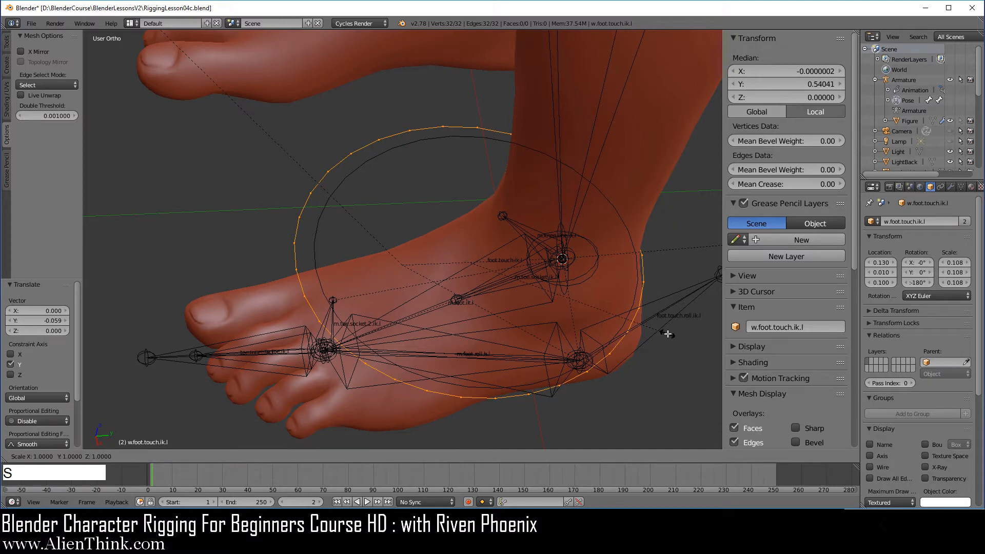
key(y)
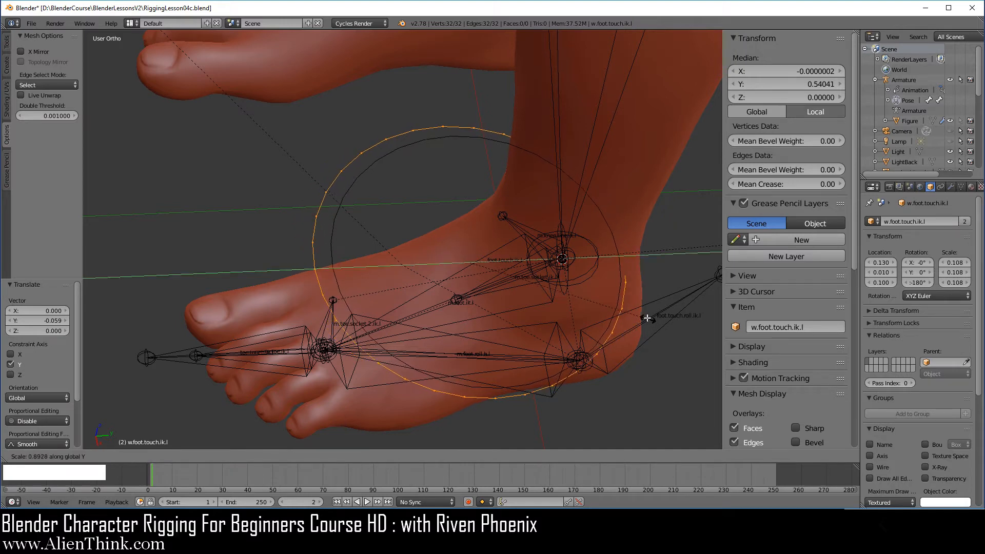
click(577, 295)
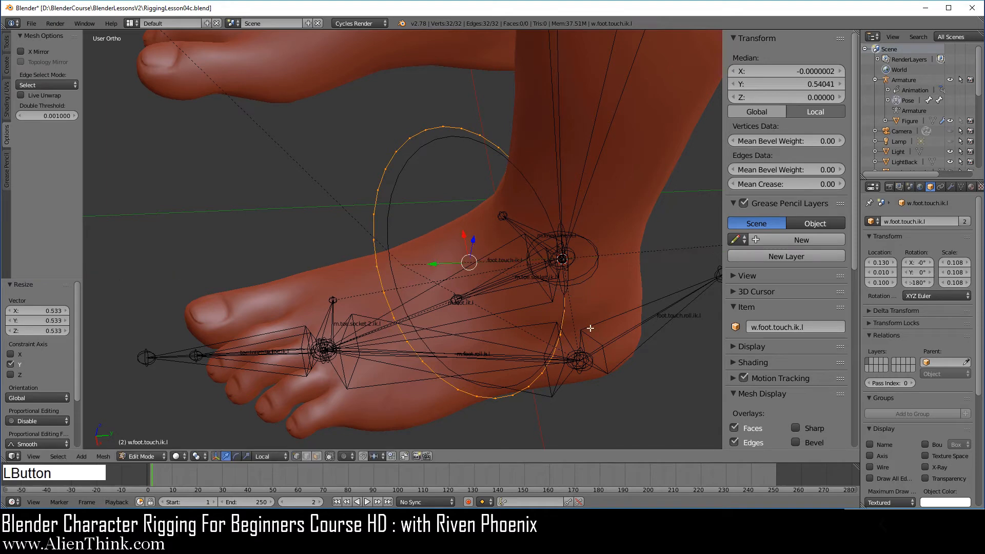
key(s)
click(610, 349)
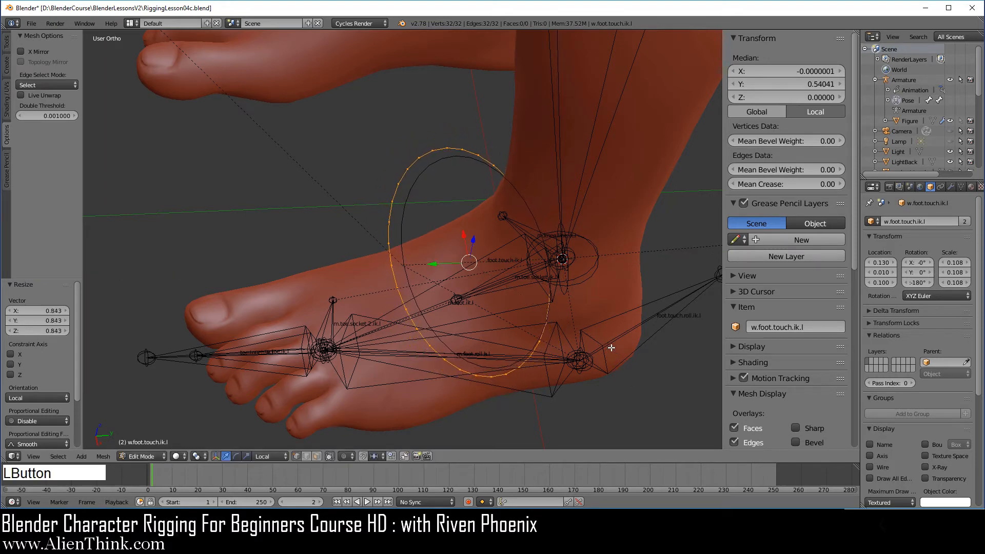
Turn on X-Ray display for the w.foot.touch.ik.l circle.
click(924, 467)
middle_drag(513, 256, 477, 205)
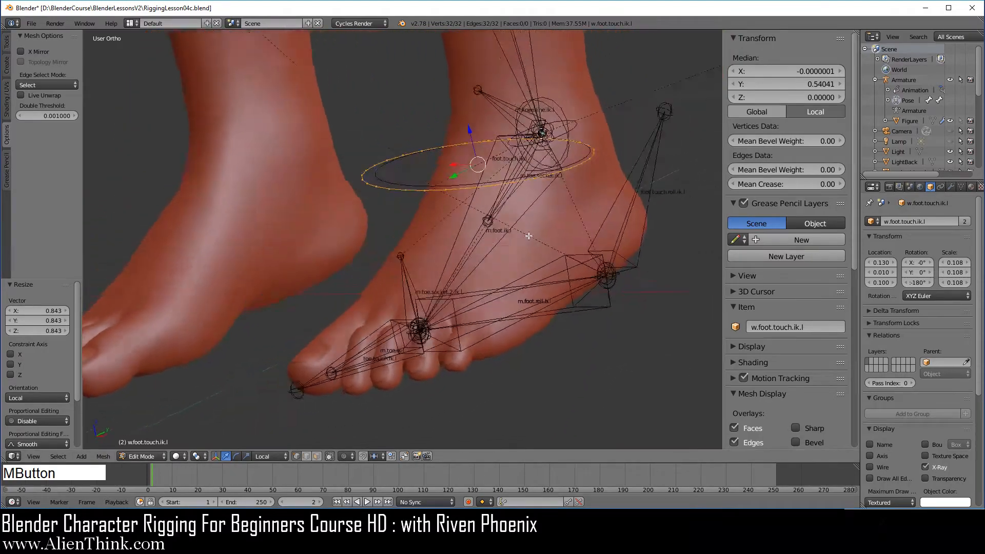
middle_drag(528, 235, 516, 308)
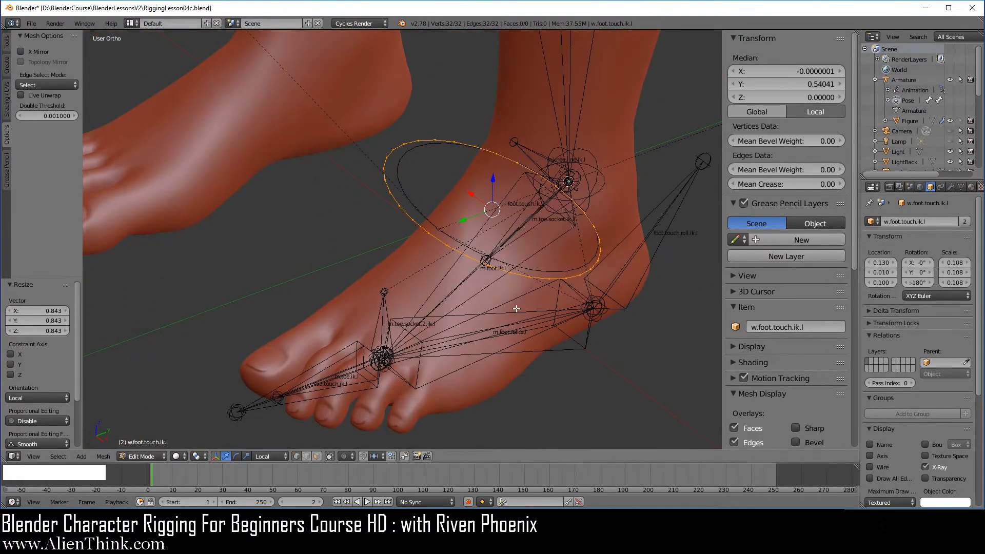
With proportional editing enabled at size 0.08, lower the circle's two outermost side vertices about 0.045 along local Z.
key(KP_7)
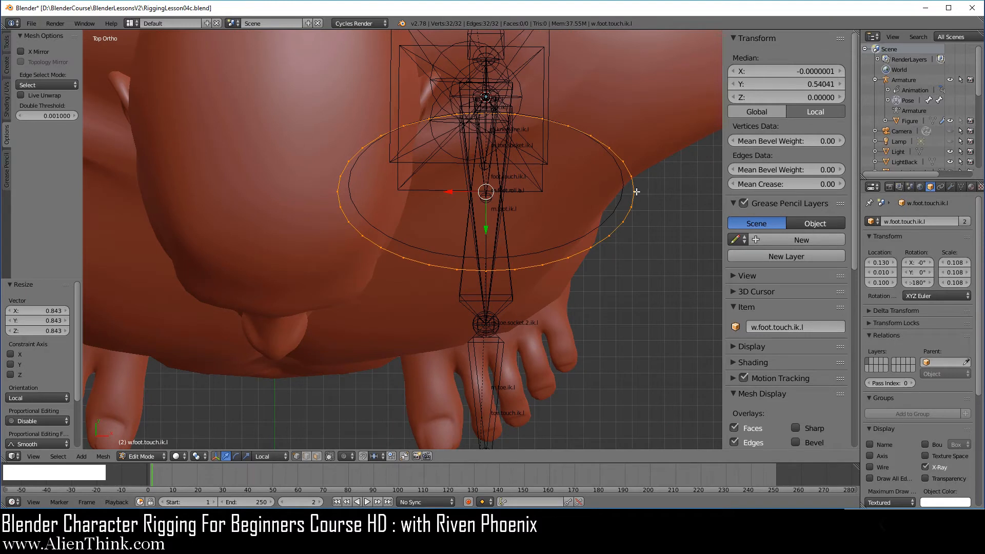
right_click(635, 194)
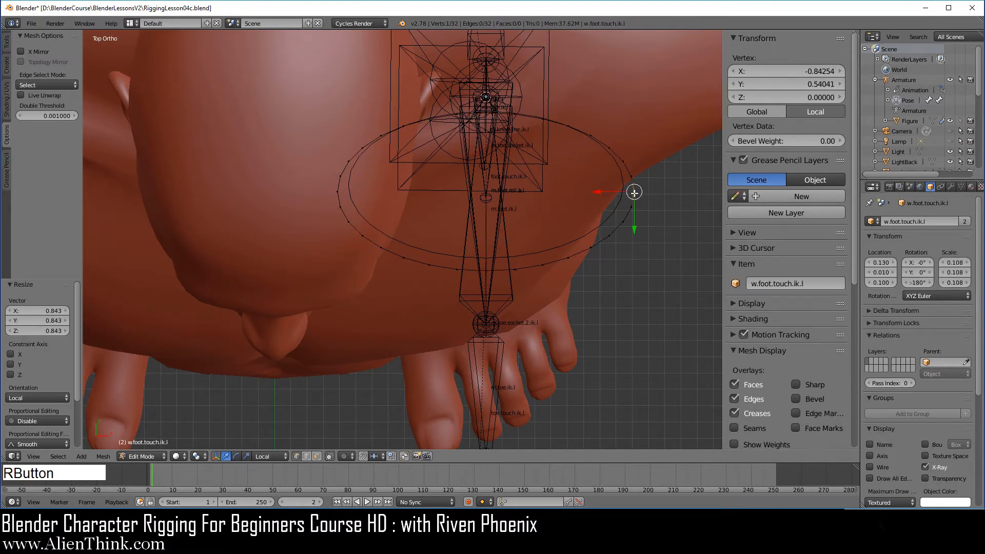
shift+right_click(337, 193)
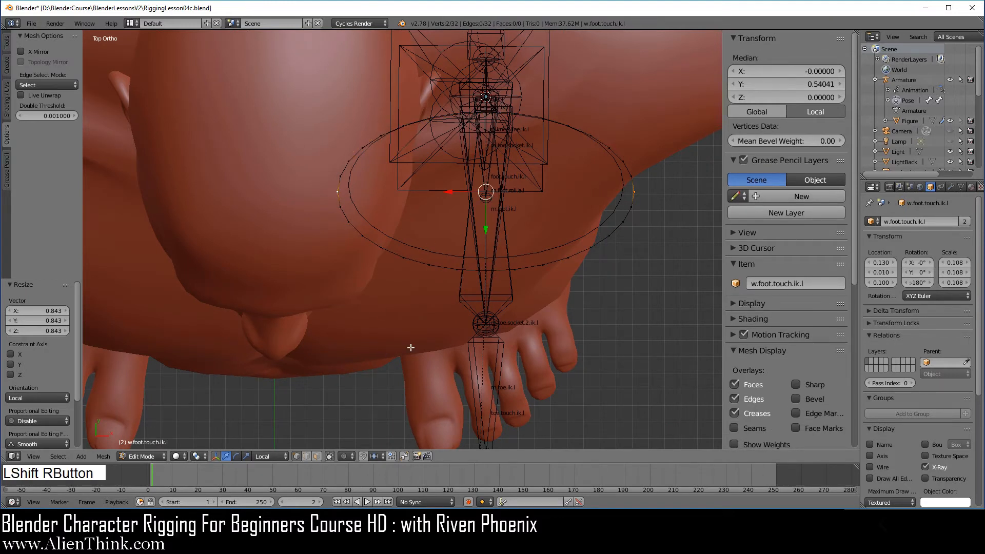
click(348, 454)
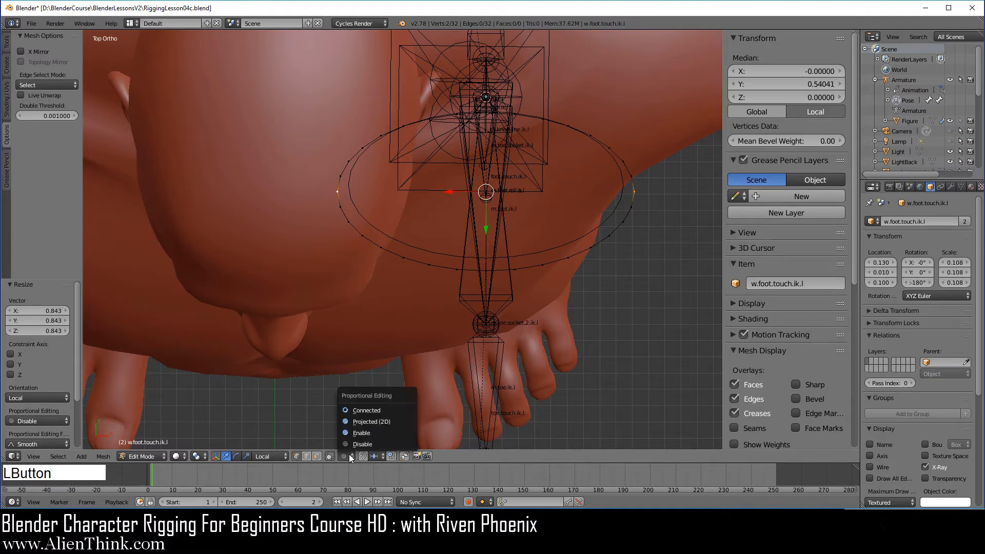
click(362, 433)
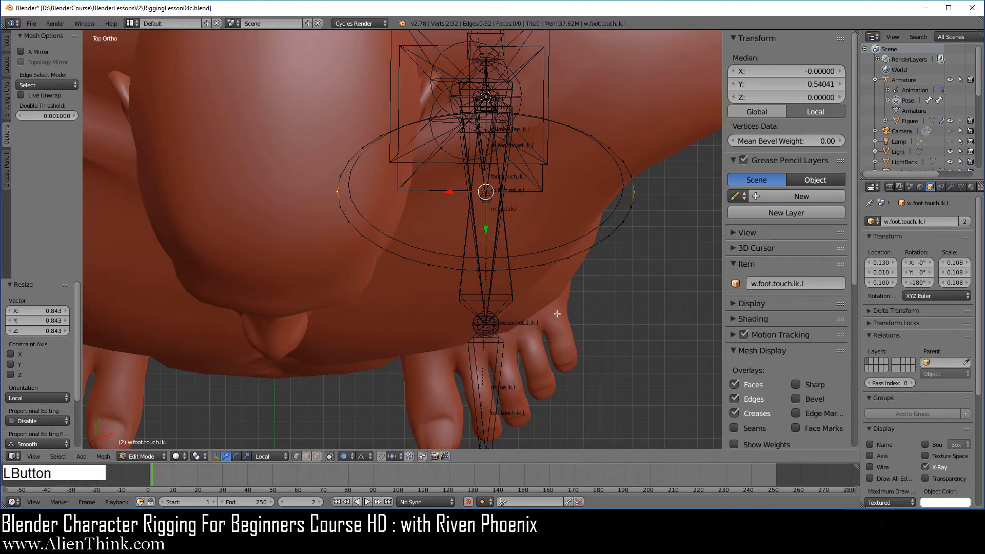
key(1)
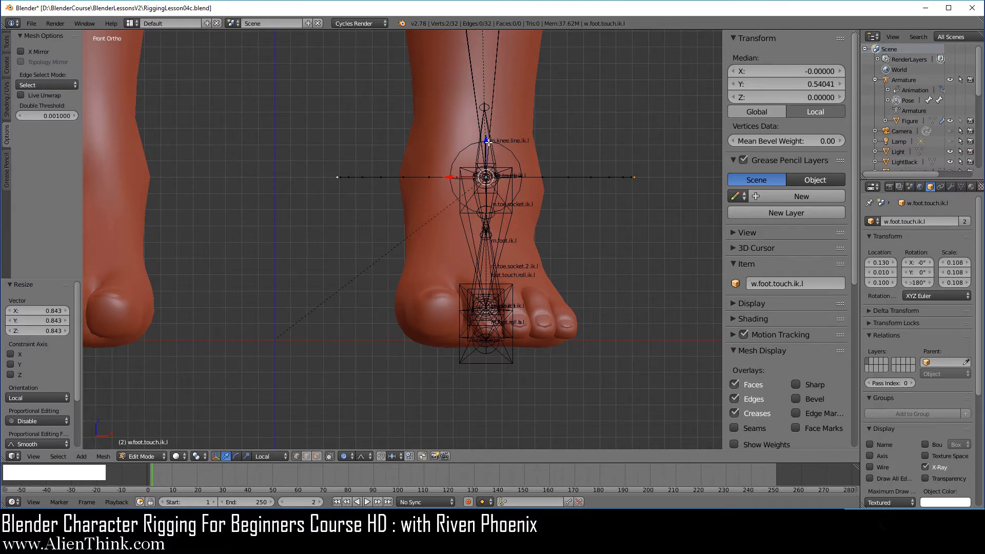
drag(485, 140, 485, 212)
scroll(485, 158, down, 10)
scroll(485, 172, down, 5)
scroll(485, 201, up, 3)
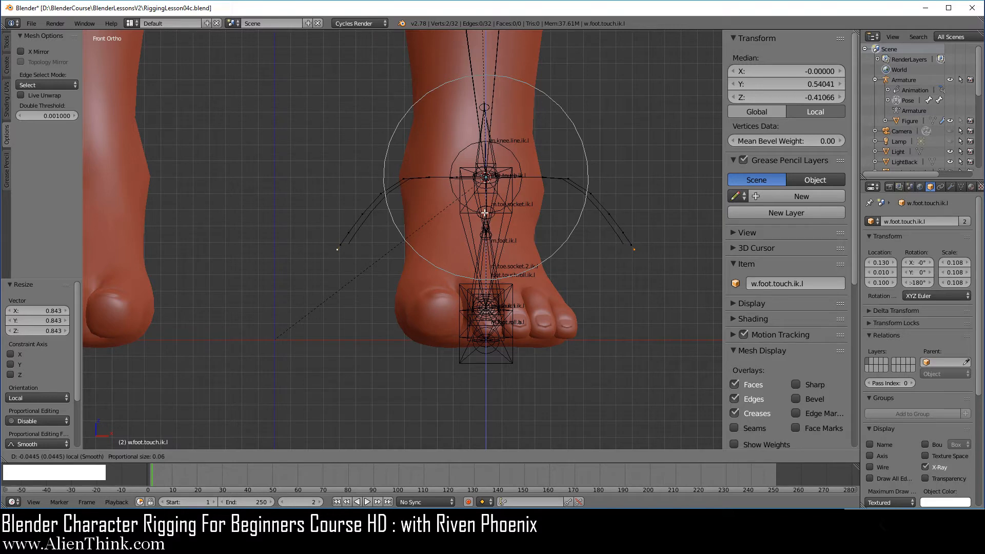
scroll(484, 213, down, 3)
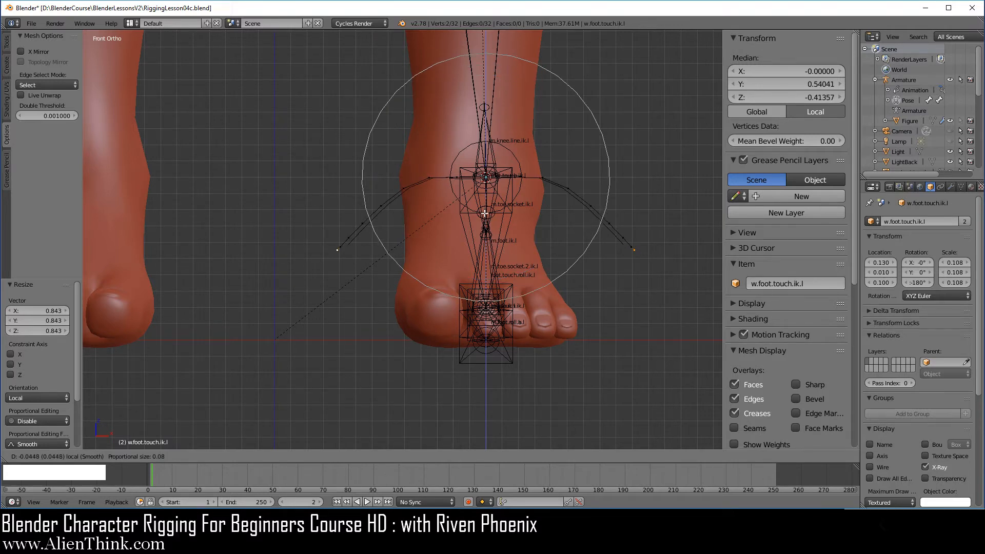
drag(484, 212, 484, 212)
Scale the two lowered side vertices by about 0.698 along X with proportional editing, drawing them closer to the foot.
middle_drag(557, 270, 464, 279)
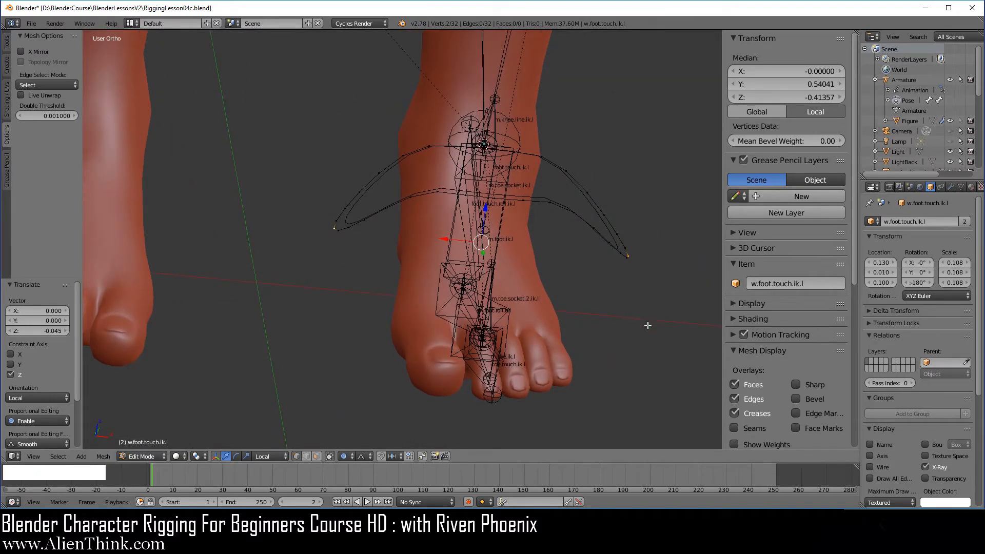
key(s)
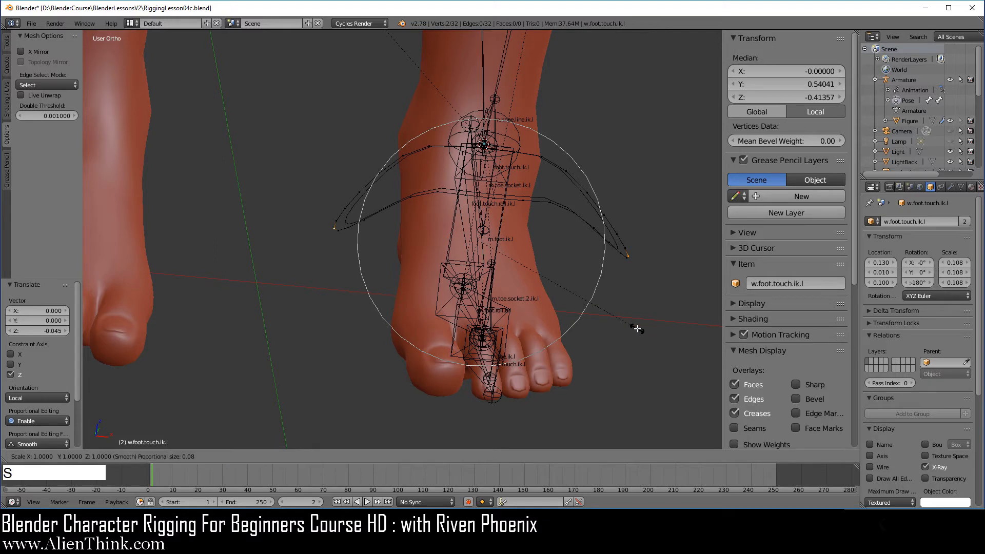
key(x)
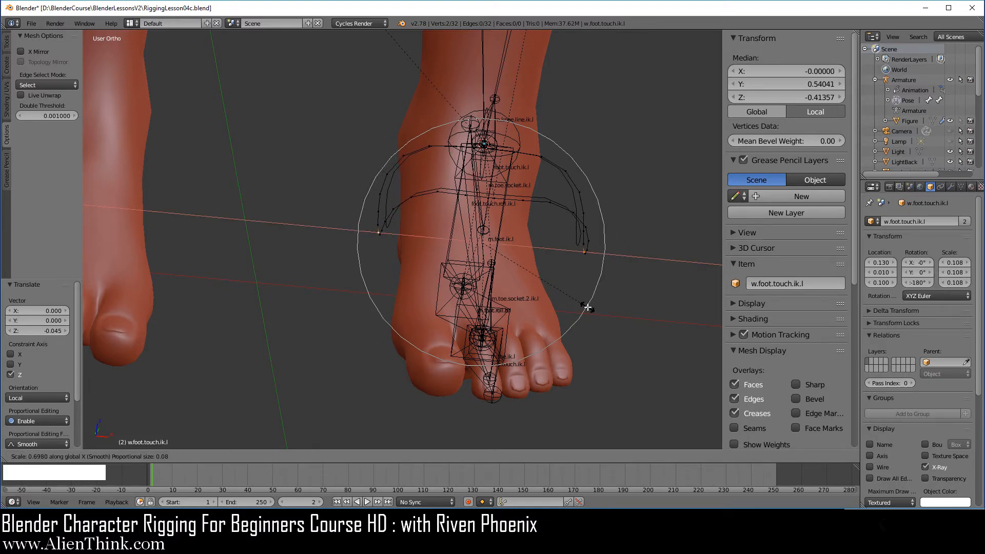
click(588, 307)
middle_drag(588, 307, 376, 276)
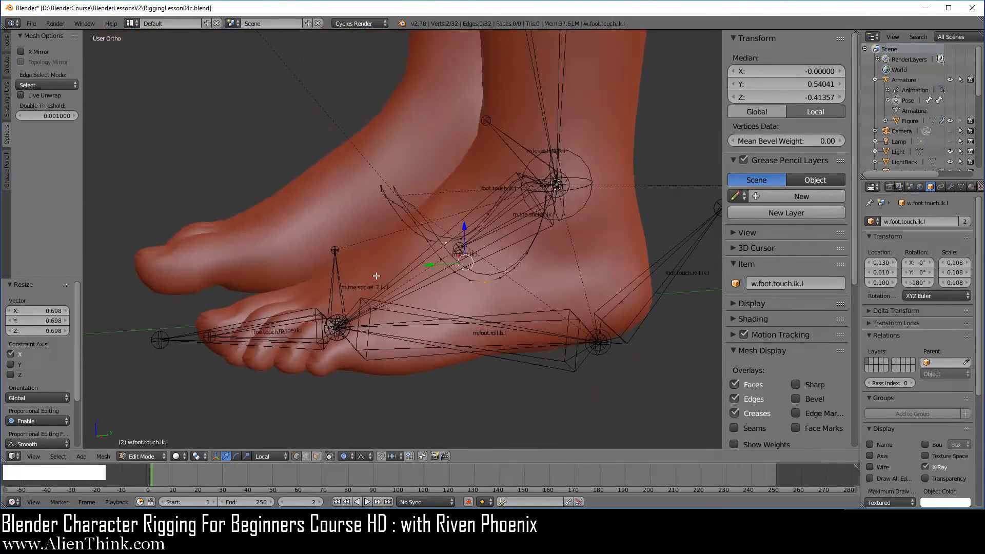
key(KP_3)
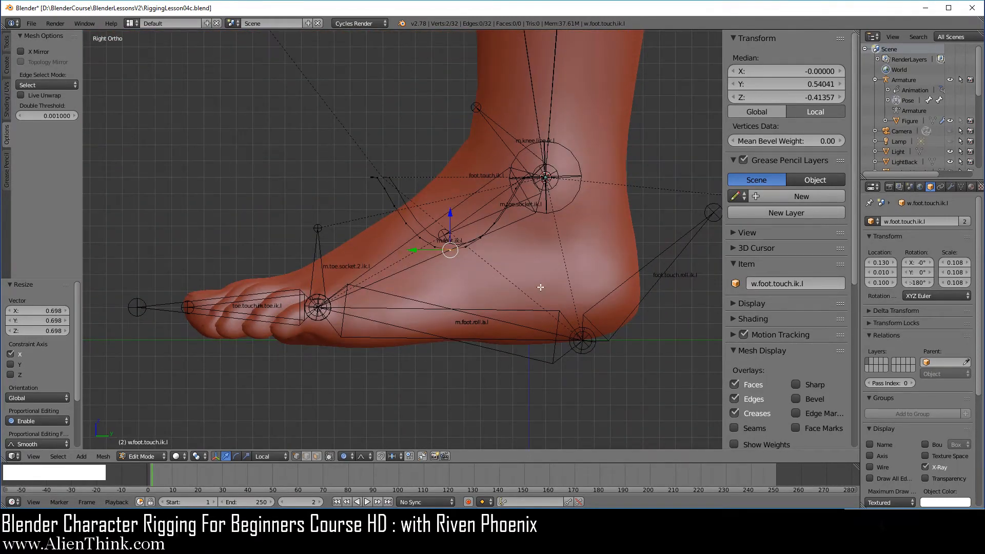
With proportional editing disabled, rotate the whole circle mesh about -46.1° in the side view and move it by -0.015 along local Y and 0.008 along Z.
key(a)
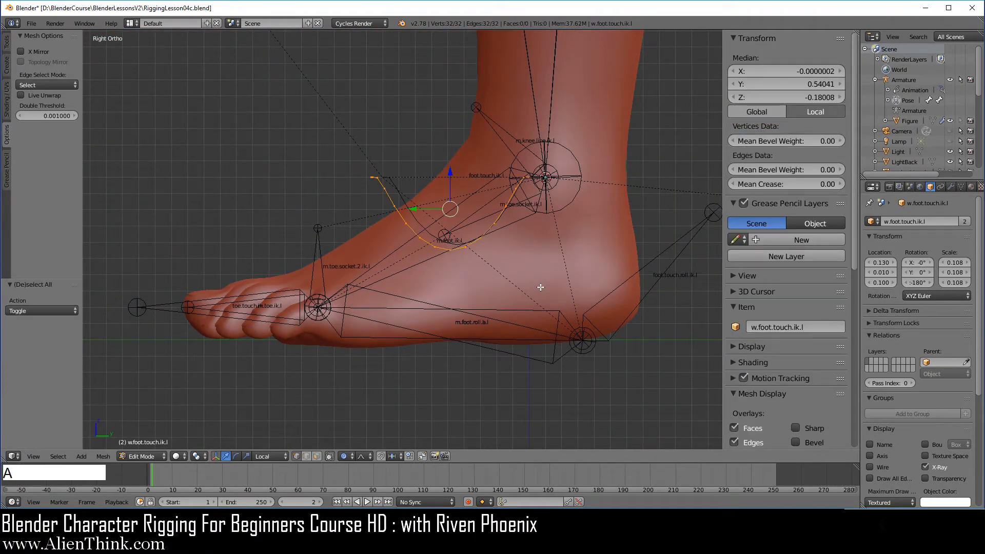
click(343, 456)
click(358, 444)
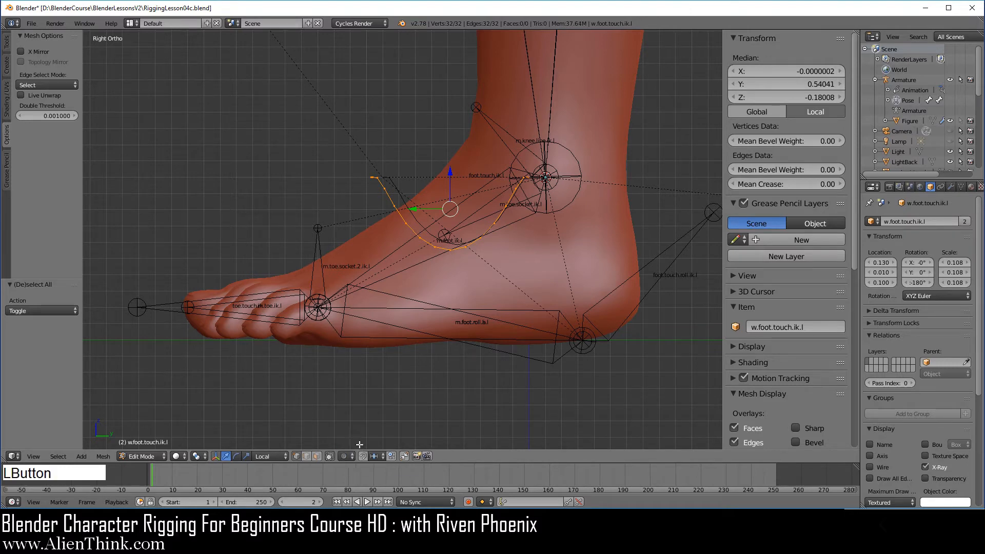
key(r)
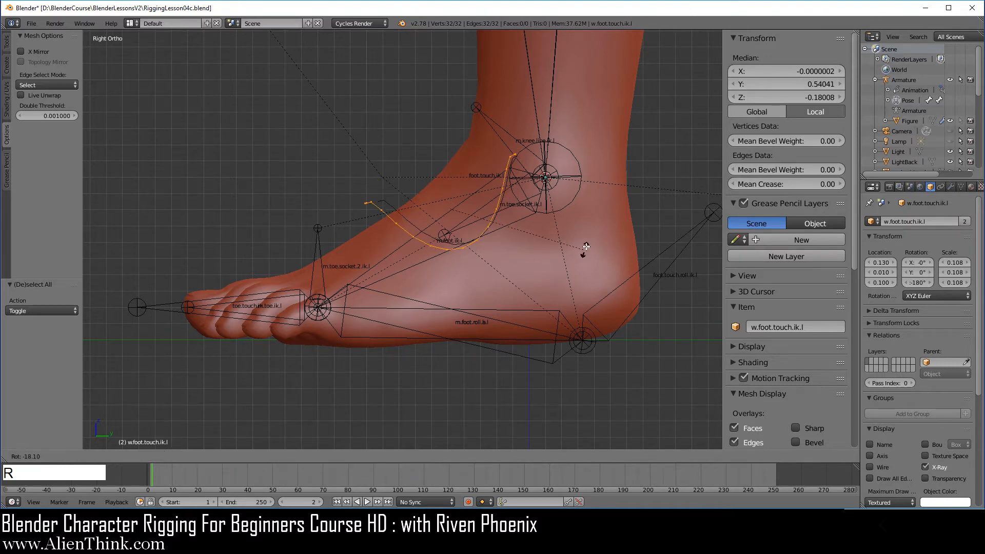
click(565, 212)
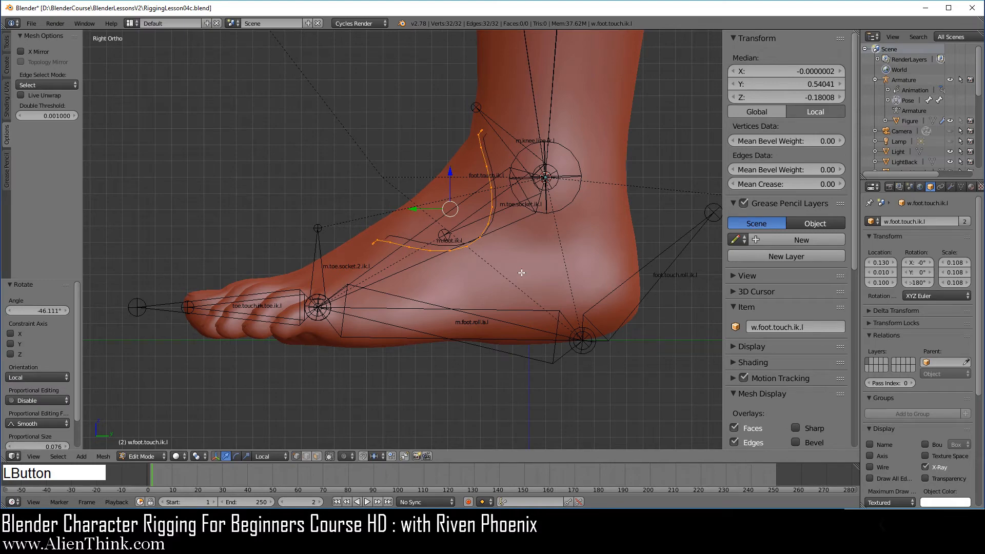
key(g)
click(498, 259)
Scale the circle mesh by about 0.771 along X, rotate it about 2.82° in the side view, and return to Object Mode.
middle_drag(498, 259, 642, 294)
key(s)
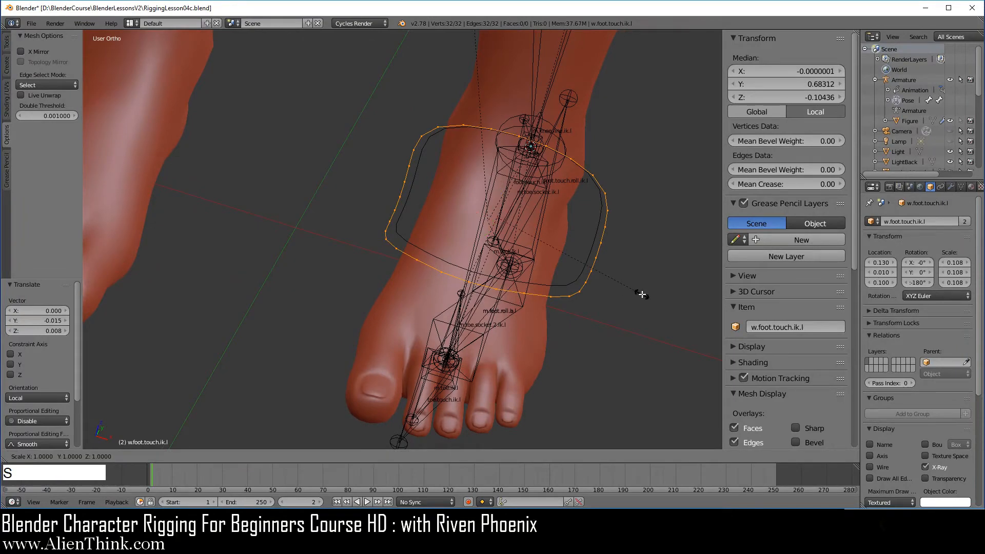
key(x)
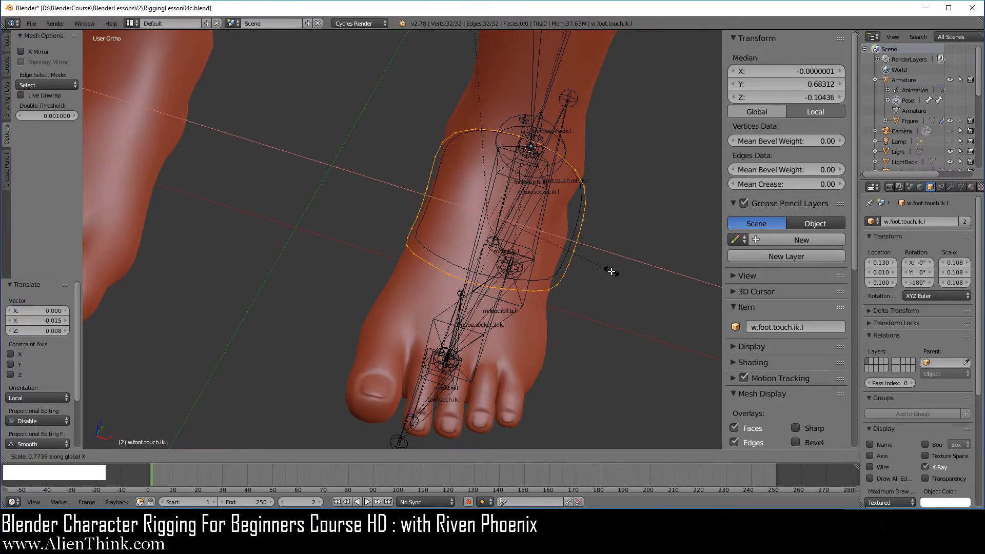
click(610, 271)
middle_drag(474, 351, 413, 225)
key(KP_3)
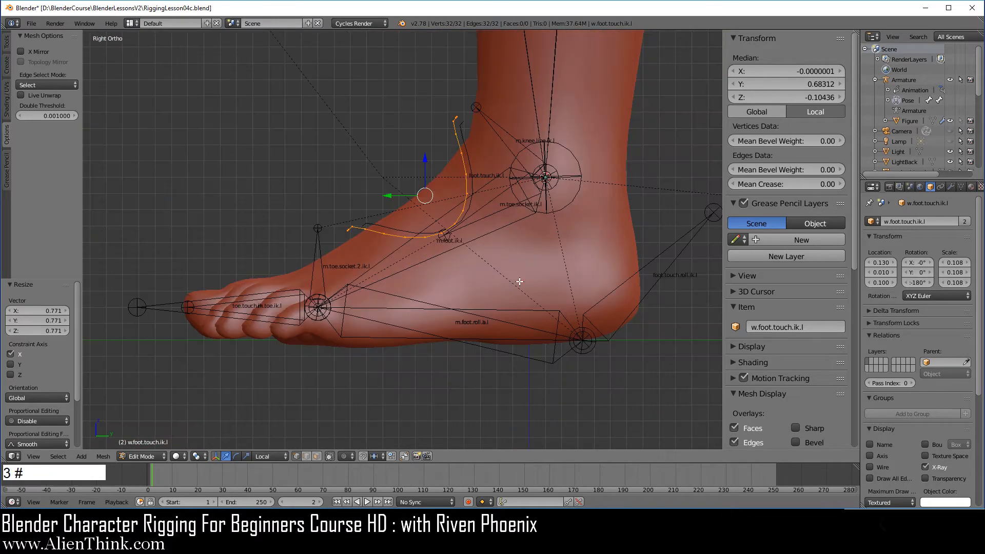
key(r)
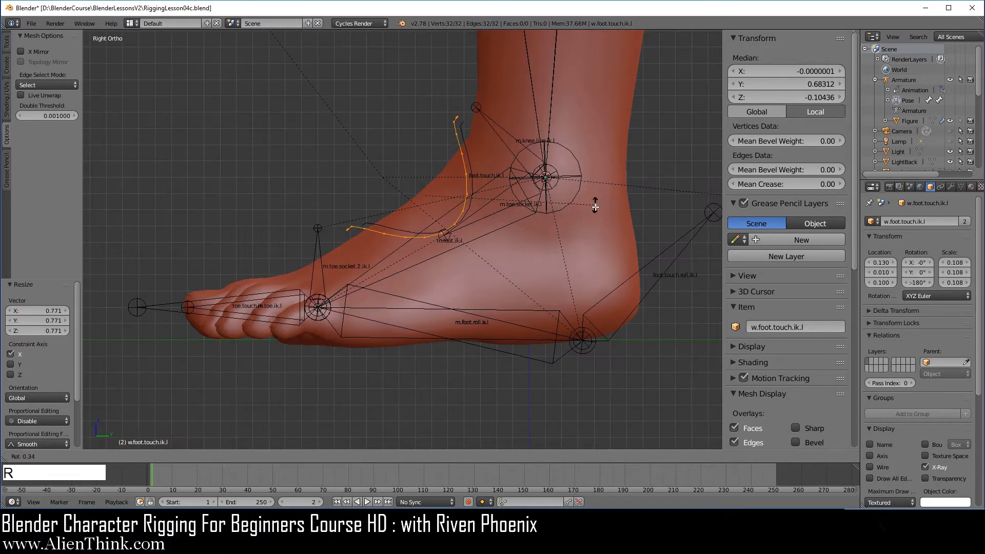
click(593, 212)
middle_drag(441, 236, 383, 289)
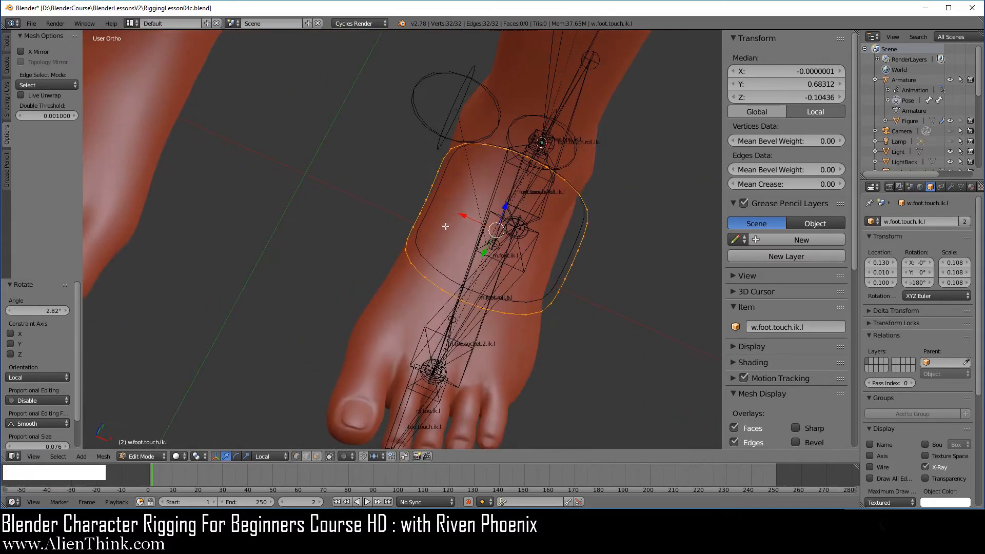
middle_drag(444, 226, 485, 241)
click(143, 456)
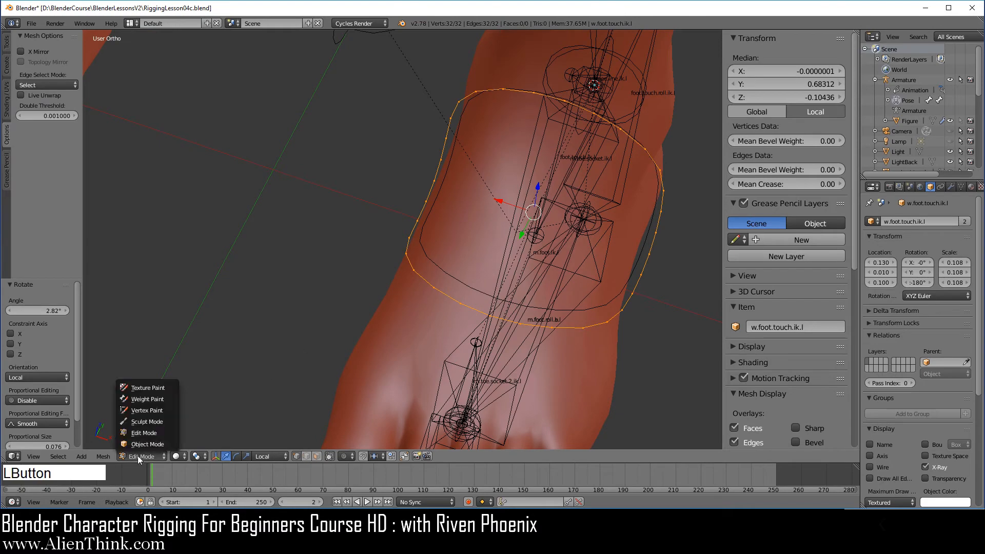
click(137, 444)
Shift the w.foot.touch.ik.l circle about -0.006 along its local Y axis and move it to layer 20.
middle_drag(513, 260, 558, 260)
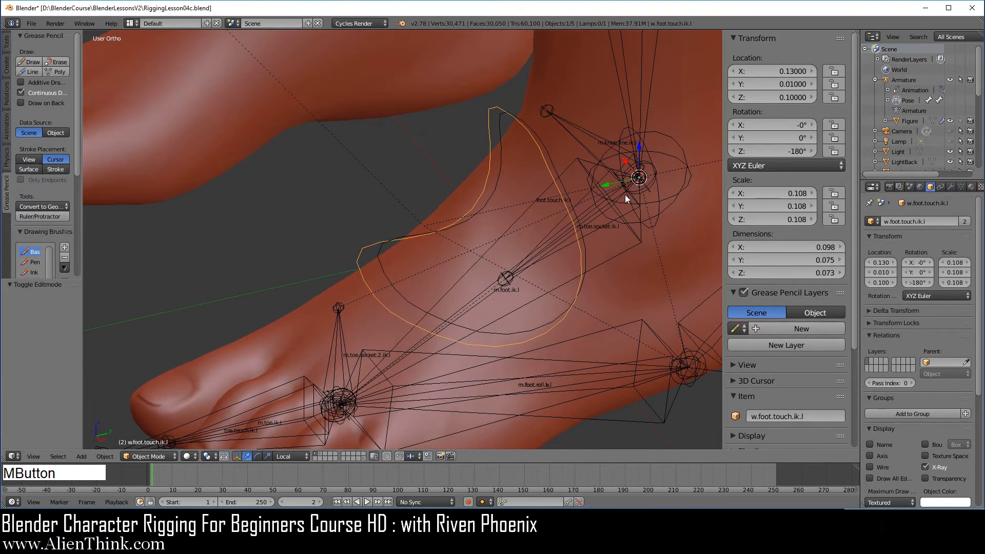
drag(607, 184, 619, 178)
middle_drag(552, 319, 524, 287)
key(m)
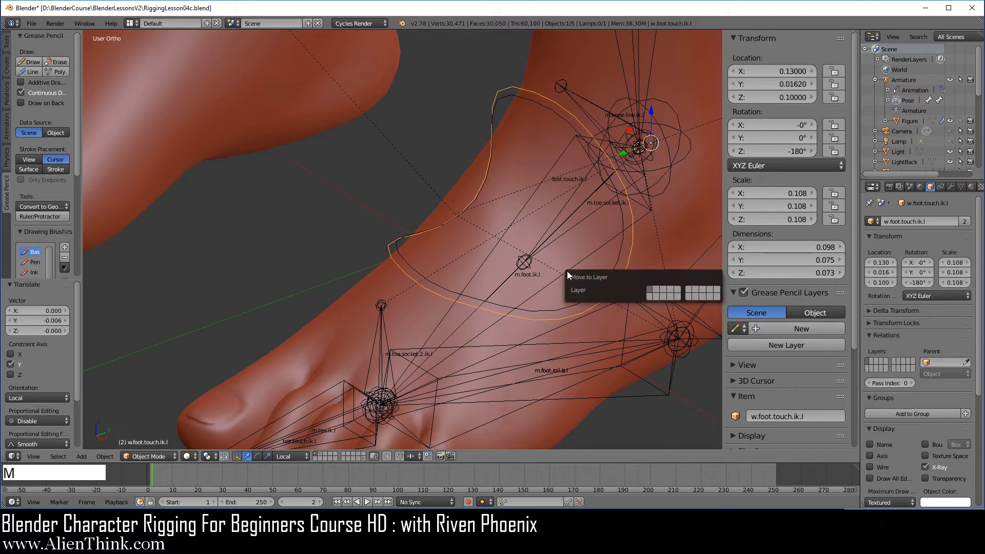
click(717, 297)
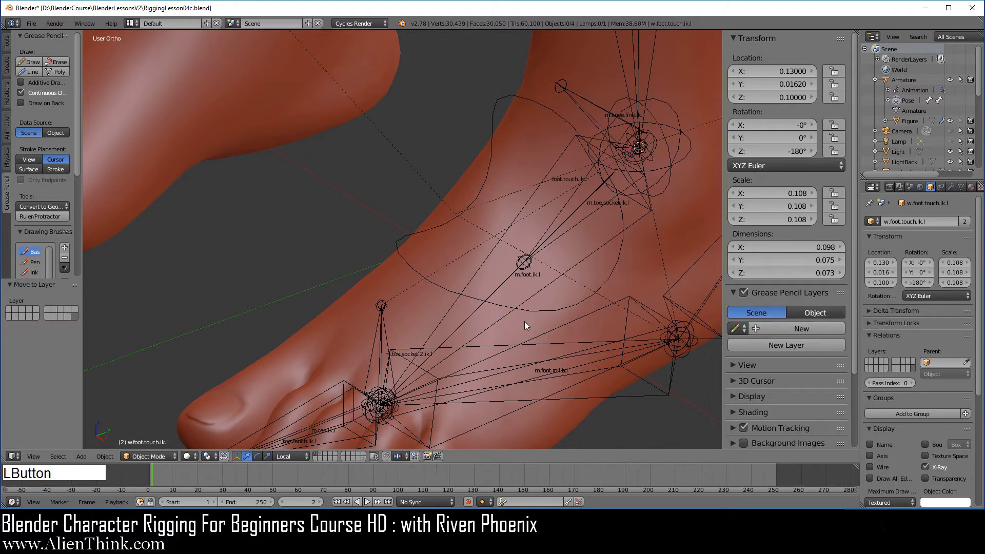
Test-move the foot.touch.ik.l bone in the side view to check its custom shape, and cancel the move.
right_click(543, 309)
key(KP_3)
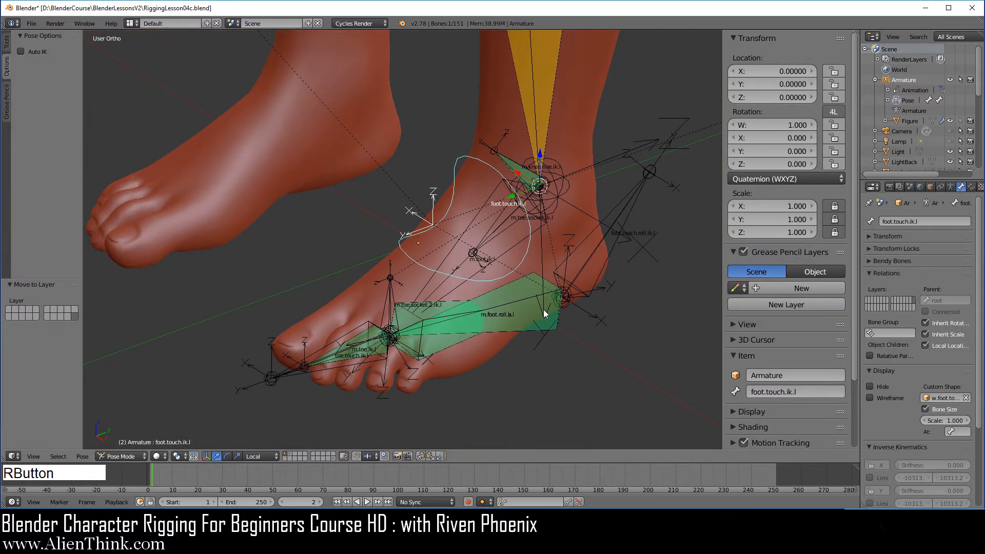
scroll(543, 310, down, 4)
key(g)
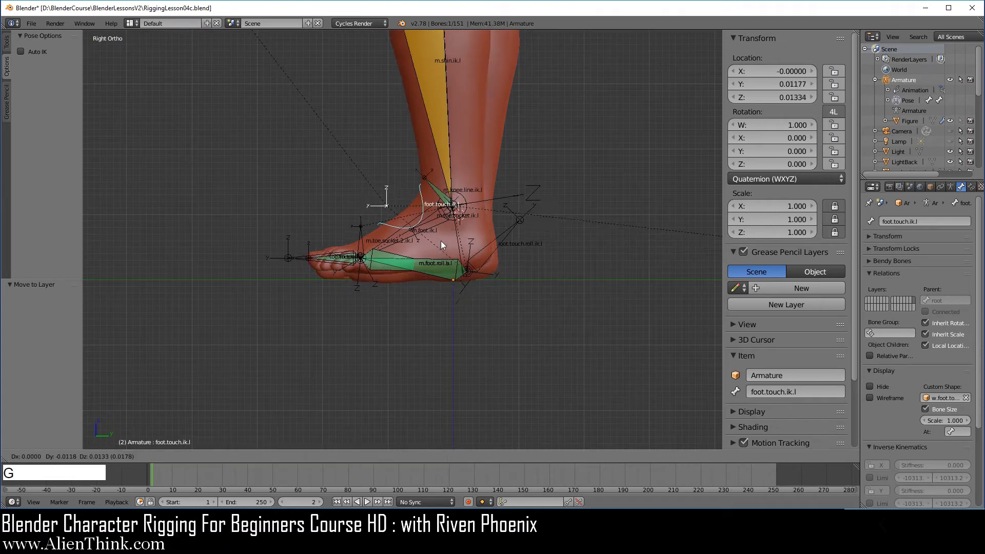
right_click(411, 227)
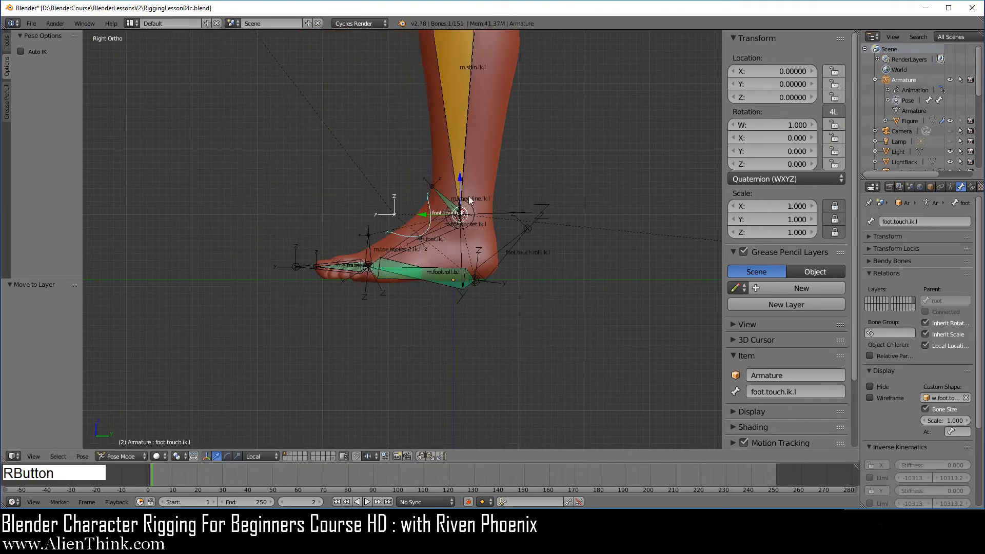
Switch the FK/IK Leg.l property to 0 and back to 1, and test-move the foot.touch.ik.l bone without keeping the move.
scroll(821, 400, down, 4)
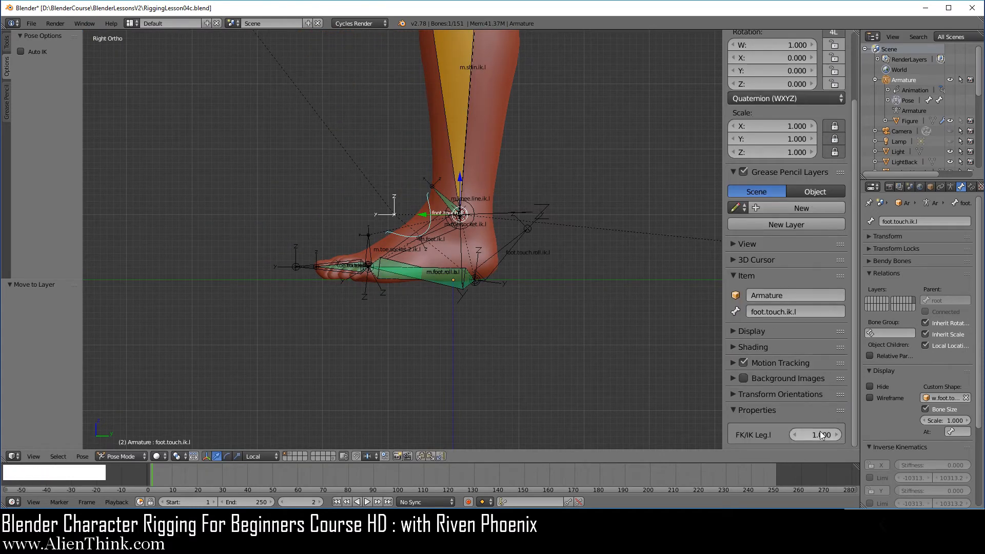
click(832, 439)
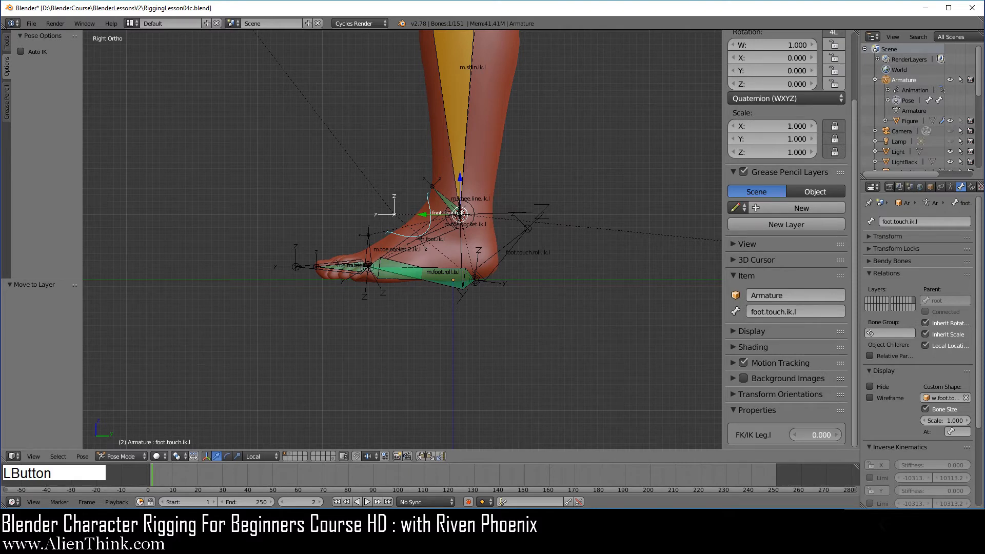
drag(794, 439, 831, 439)
key(g)
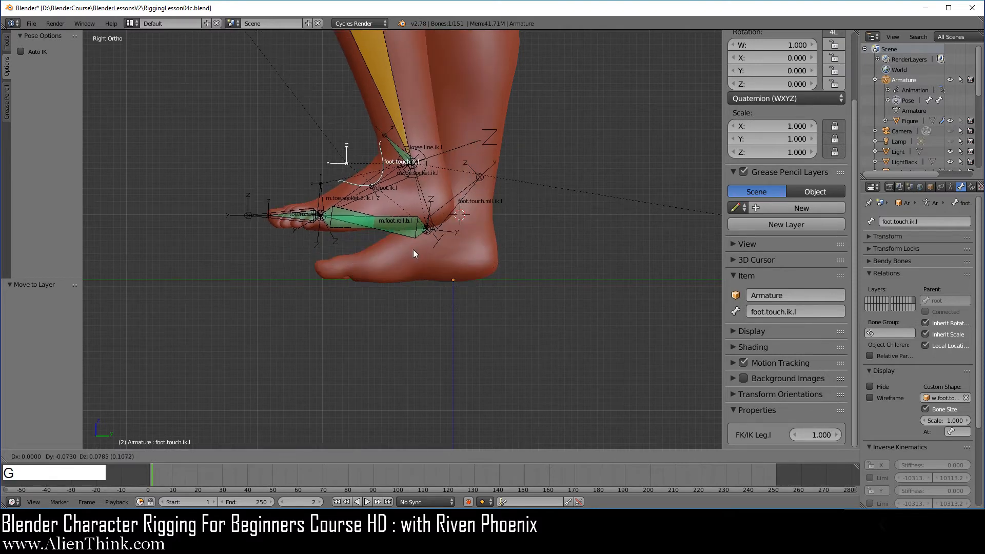
right_click(432, 236)
scroll(432, 235, up, 5)
mouse_move(474, 277)
shift+middle_down()
mouse_move(469, 253)
mouse_move(482, 269)
shift+middle_up()
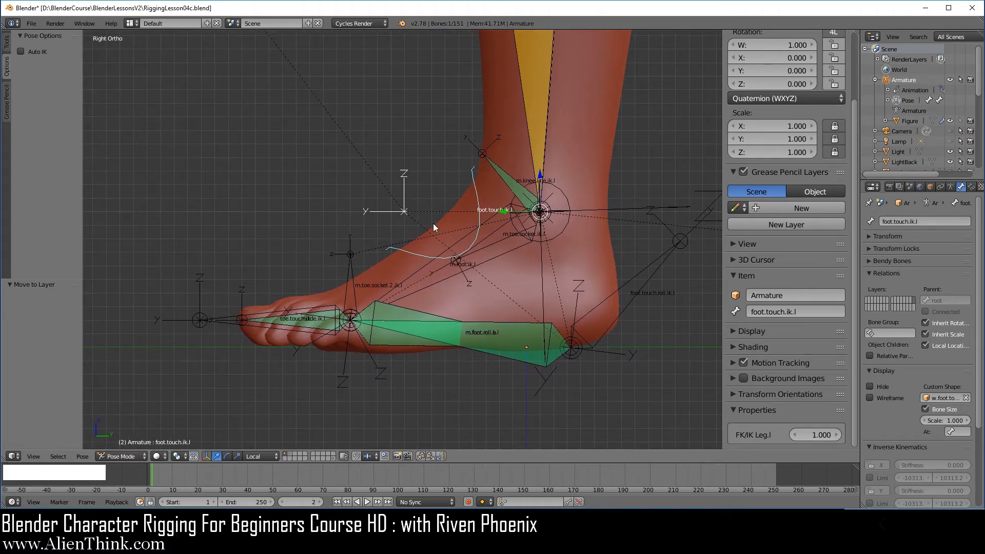
Save the project over the existing file RiggingLesson04a.blend in the BlenderLessonsV2 folder.
click(32, 24)
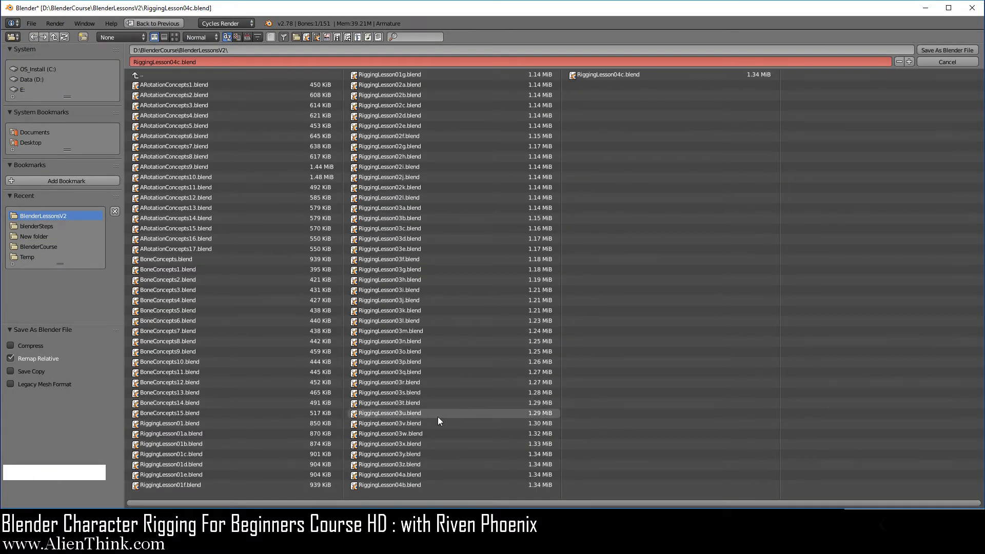
click(414, 476)
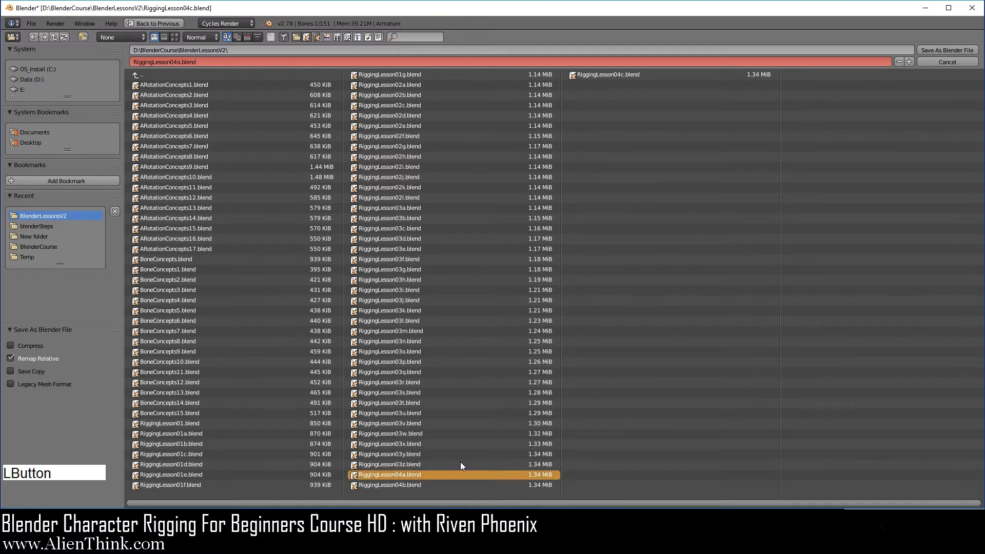
click(946, 50)
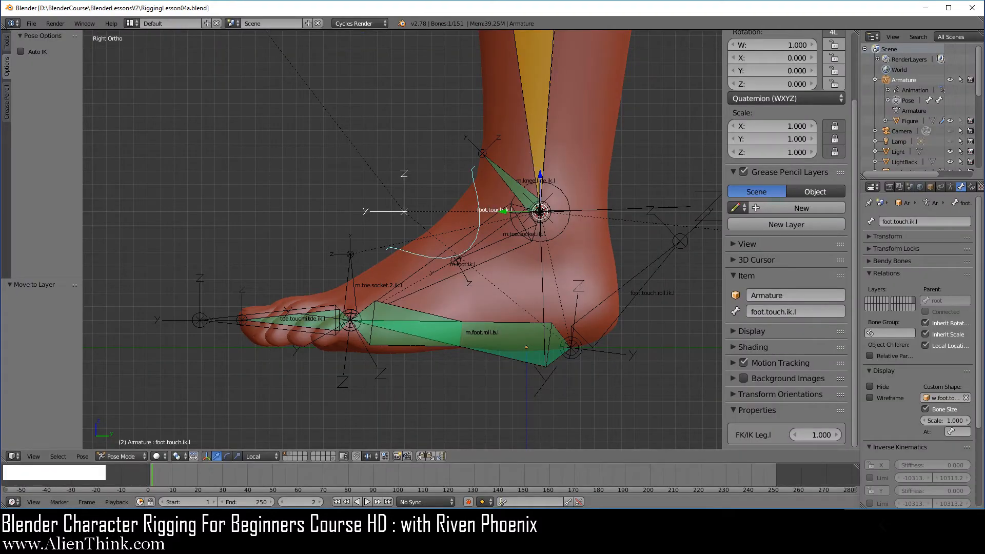
key(F3)
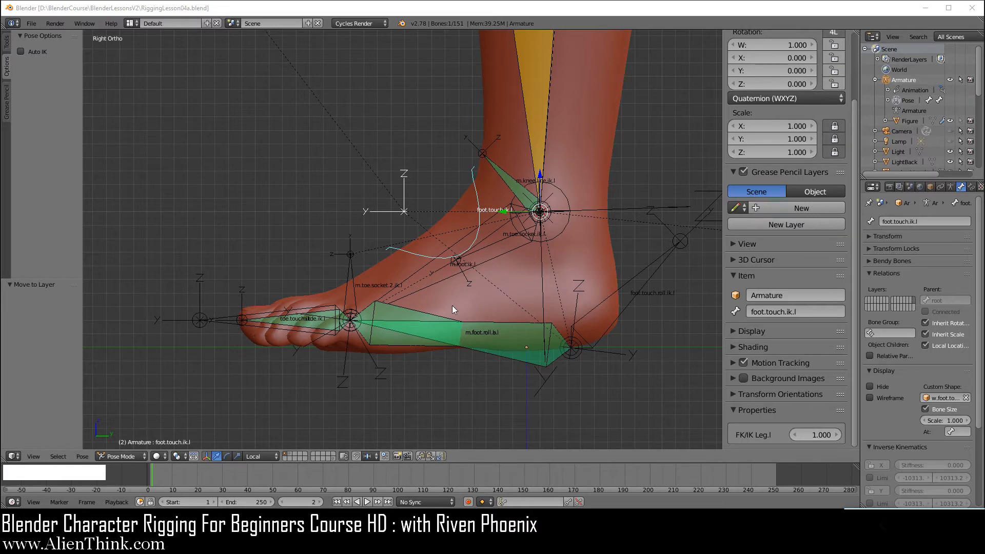
Snap the 3D cursor to the toe.touch.ik.l bone and add a mesh circle there.
right_click(225, 318)
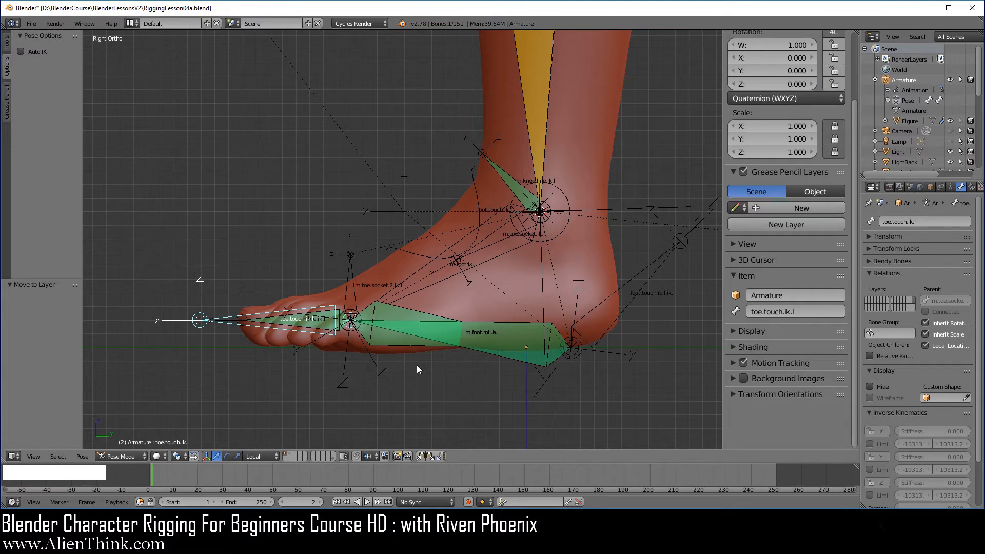
key(shift+s)
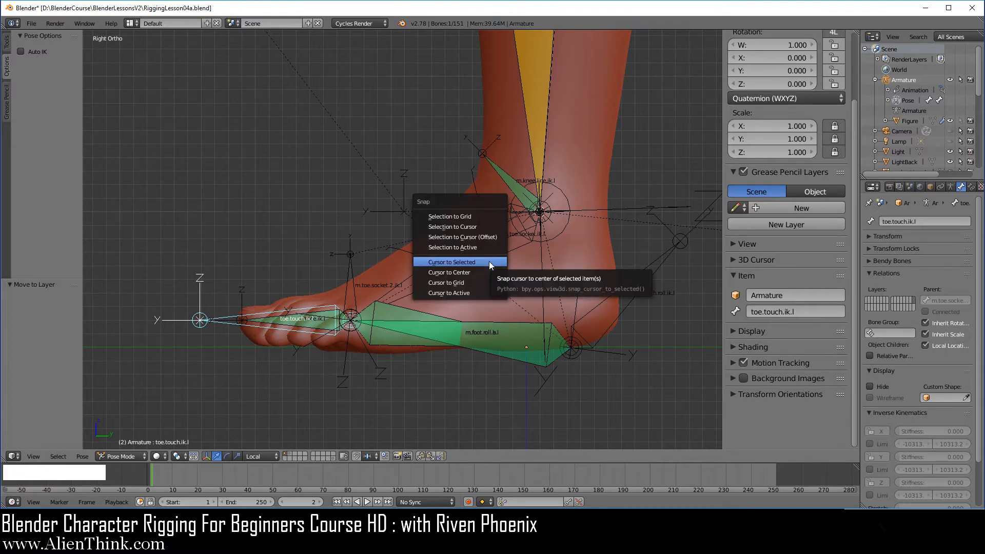
click(488, 261)
shift+middle_drag(454, 327, 528, 238)
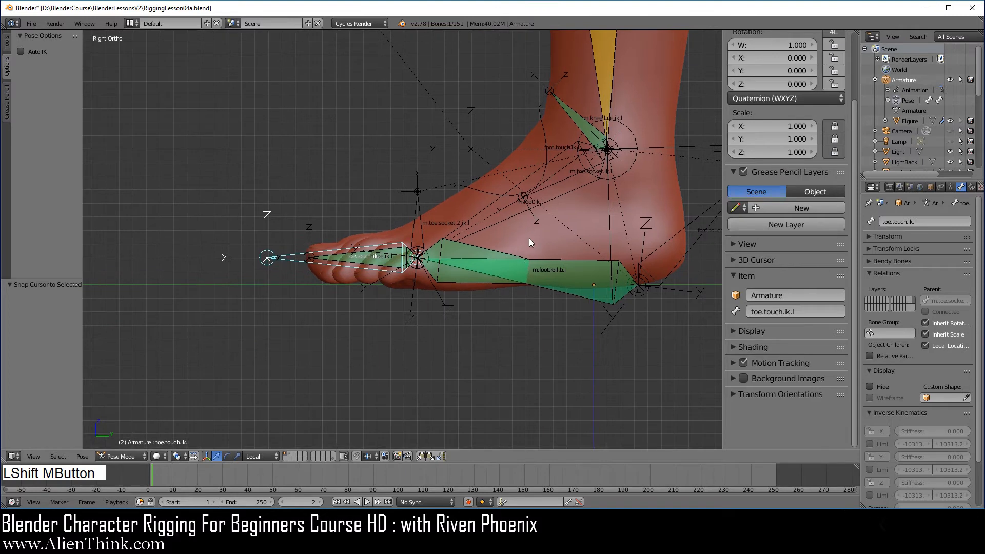
key(shift+a)
mouse_move(530, 232)
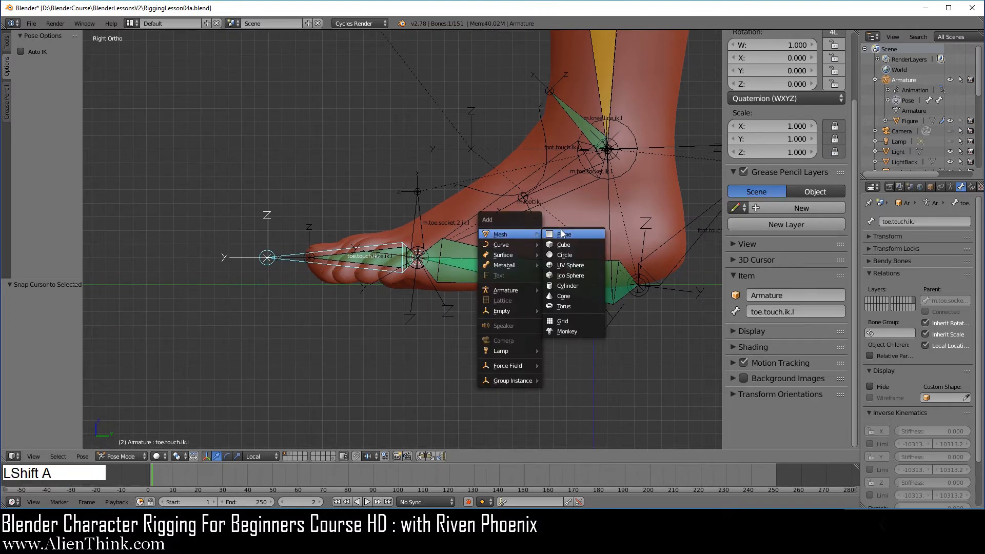
click(584, 255)
Add a Copy Transforms constraint to the new circle with the armature's toe.touch.ik.l bone as its target.
middle_drag(416, 310, 325, 263)
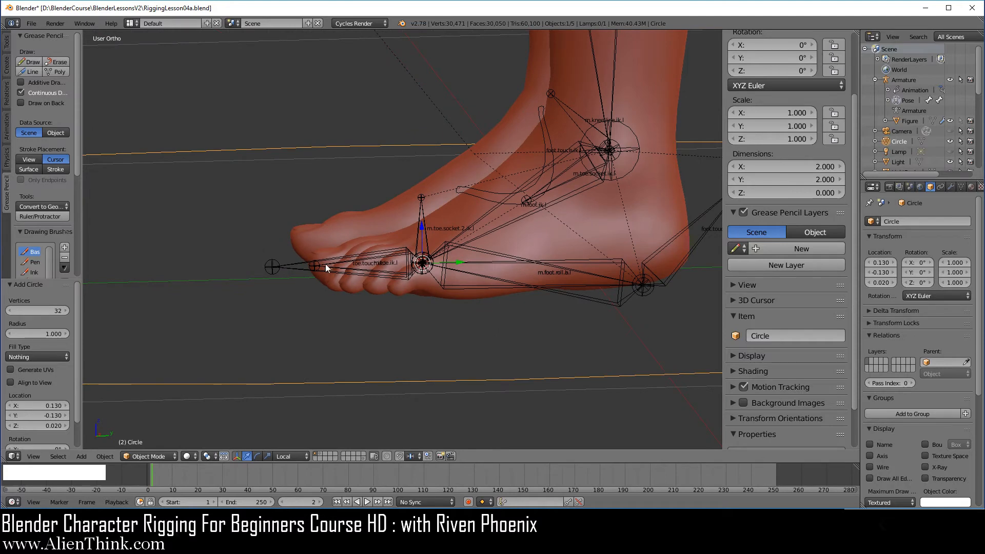
right_click(296, 263)
shift+right_click(510, 382)
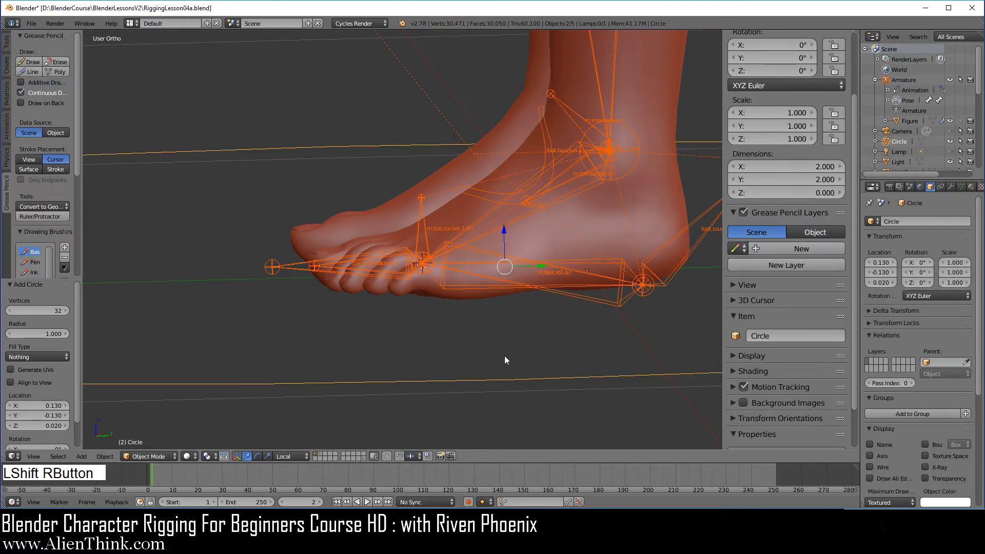
key(ctrl+shift+c)
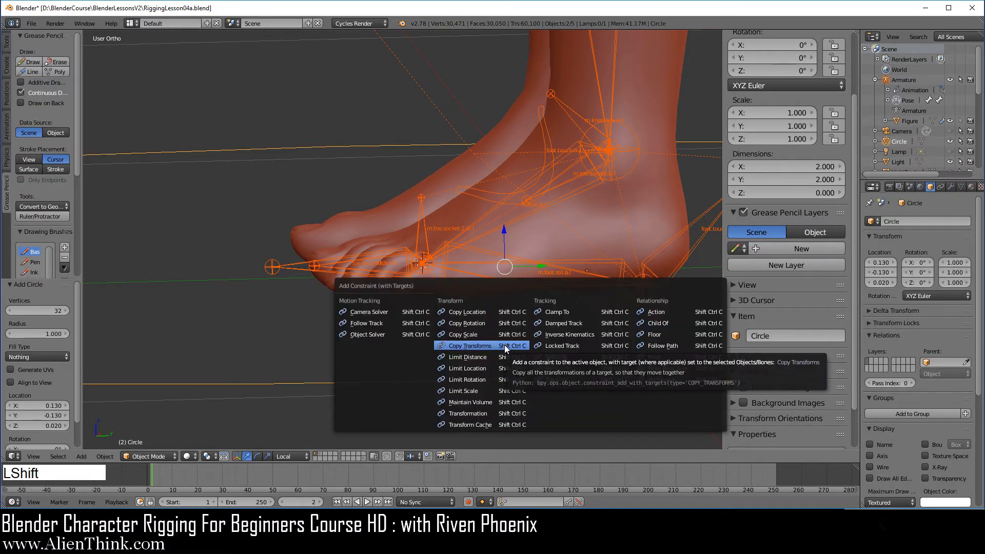
click(504, 345)
Apply the circle's visual transform and delete its Copy Transforms constraint.
right_click(509, 379)
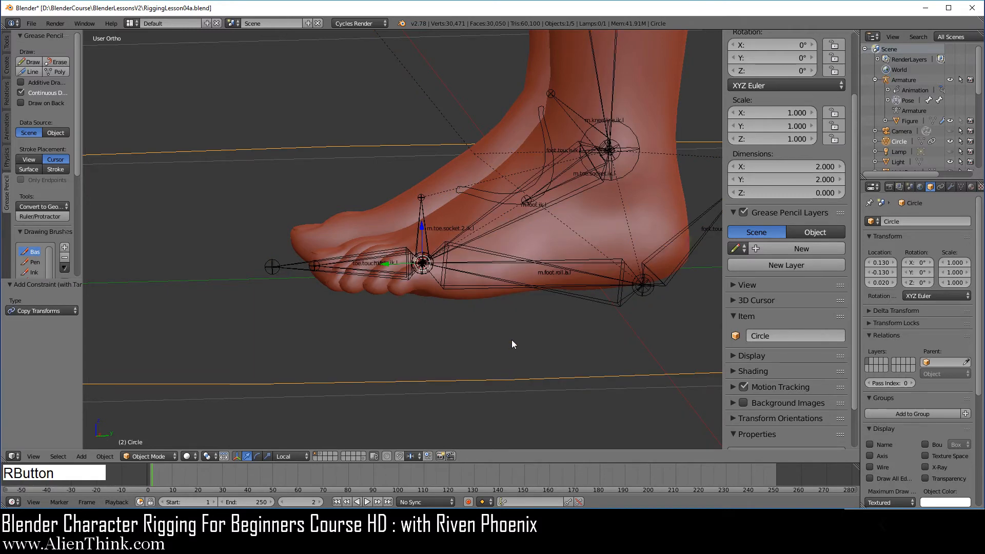
key(ctrl+a)
click(511, 340)
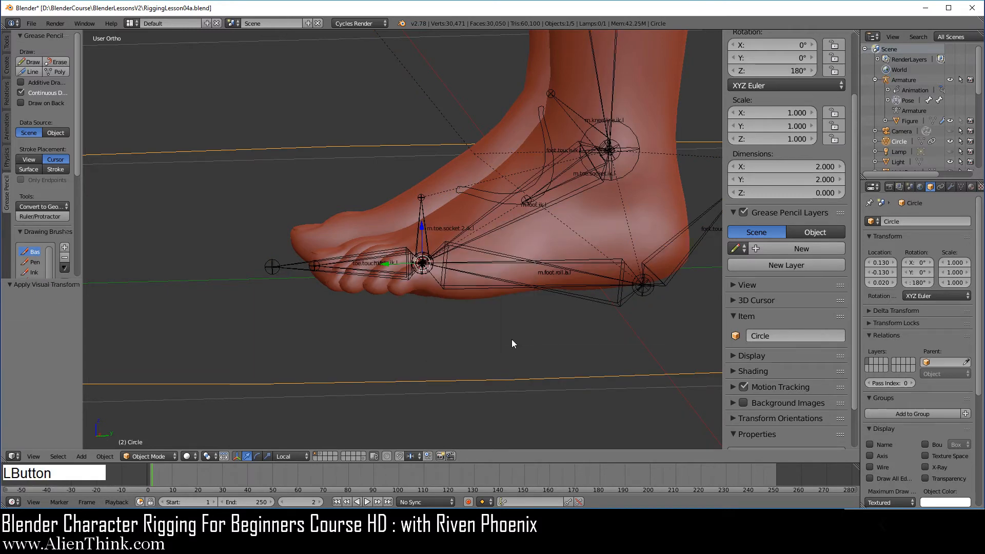
click(940, 187)
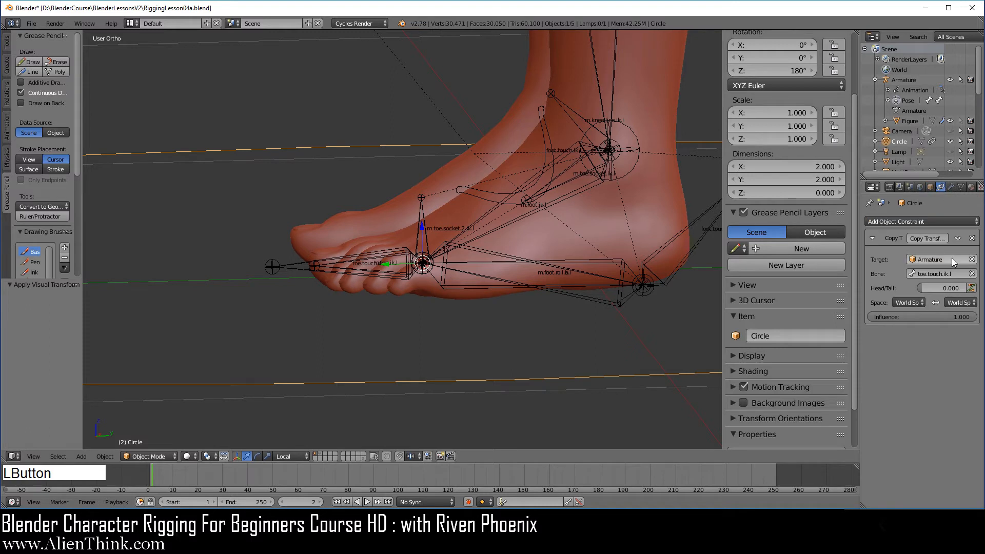
click(971, 238)
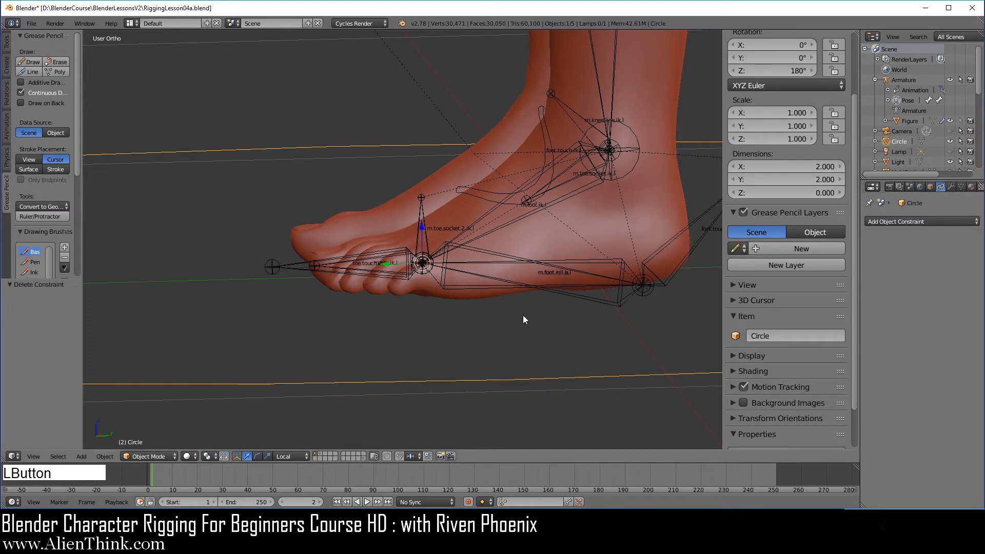
Rename the new circle object as w.toe.touch.ik.l, reusing the name of the toe.touch.ik.l bone.
right_click(307, 266)
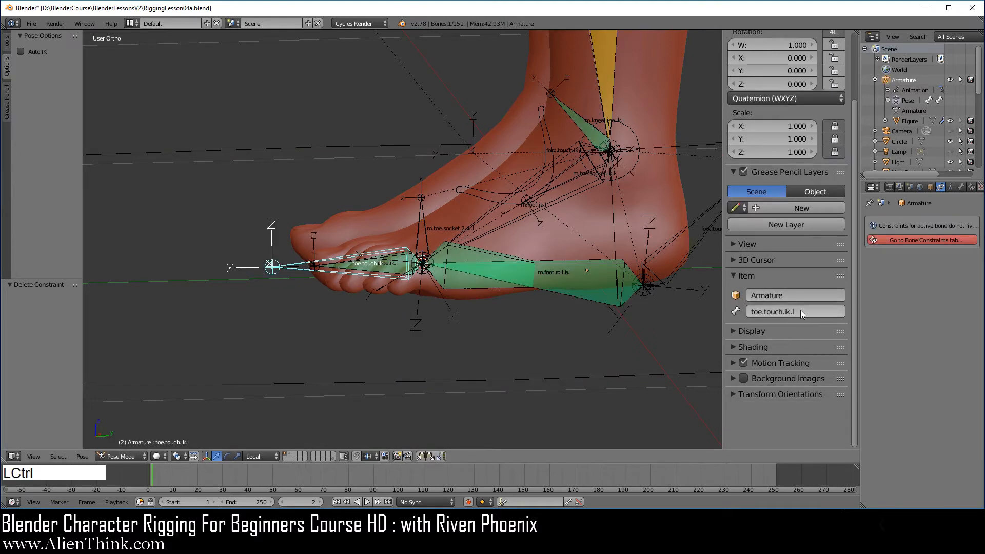
key(ctrl+c)
right_click(575, 379)
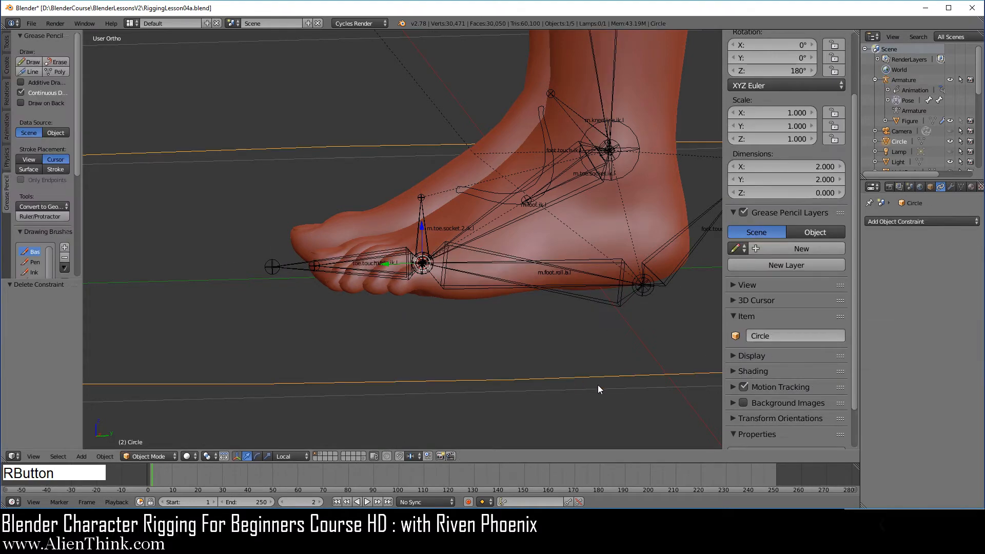
click(778, 335)
text(w)
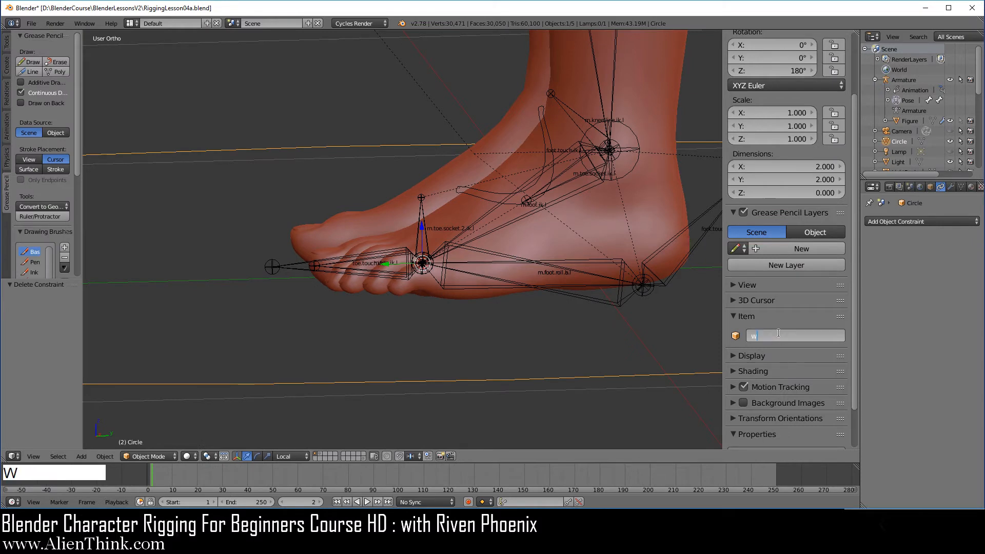
text(.)
key(ctrl+v)
key(Return)
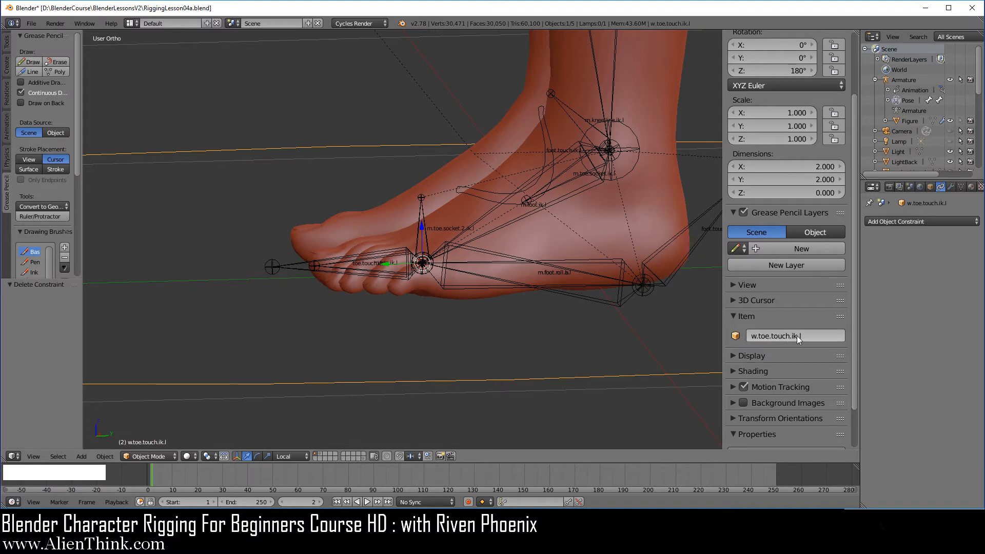
Assign the w.toe.touch.ik.l object as the custom shape of the toe.touch.ik.l bone.
key(ctrl+c)
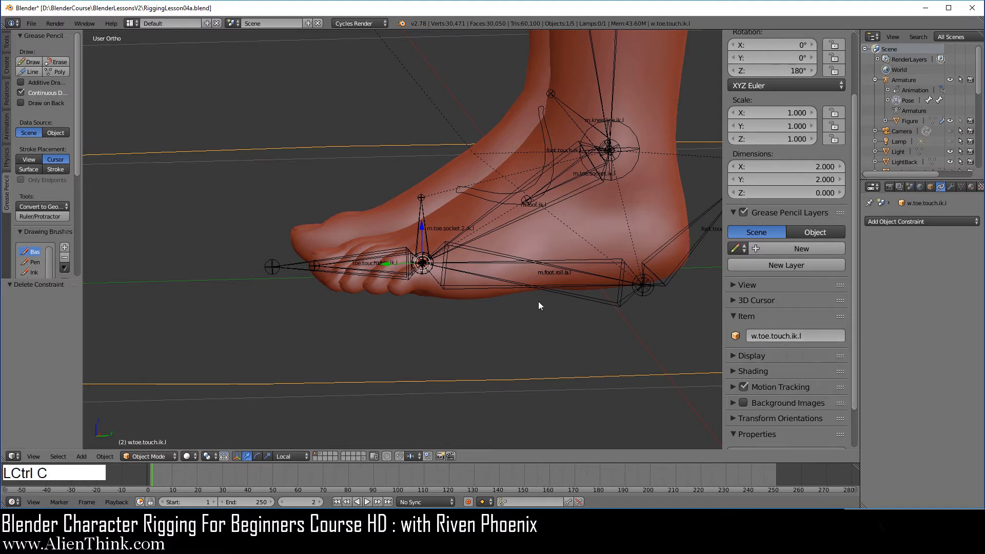
right_click(303, 267)
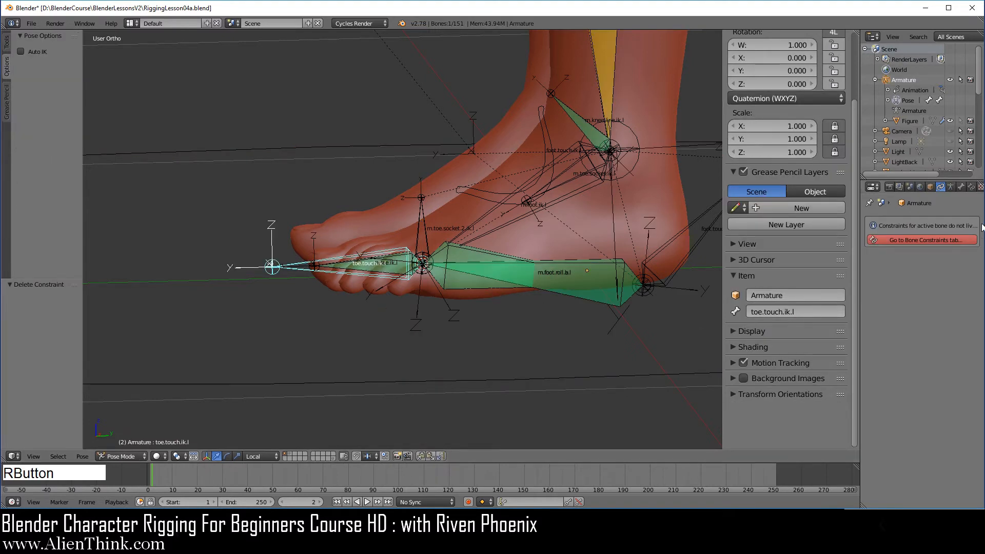
click(960, 187)
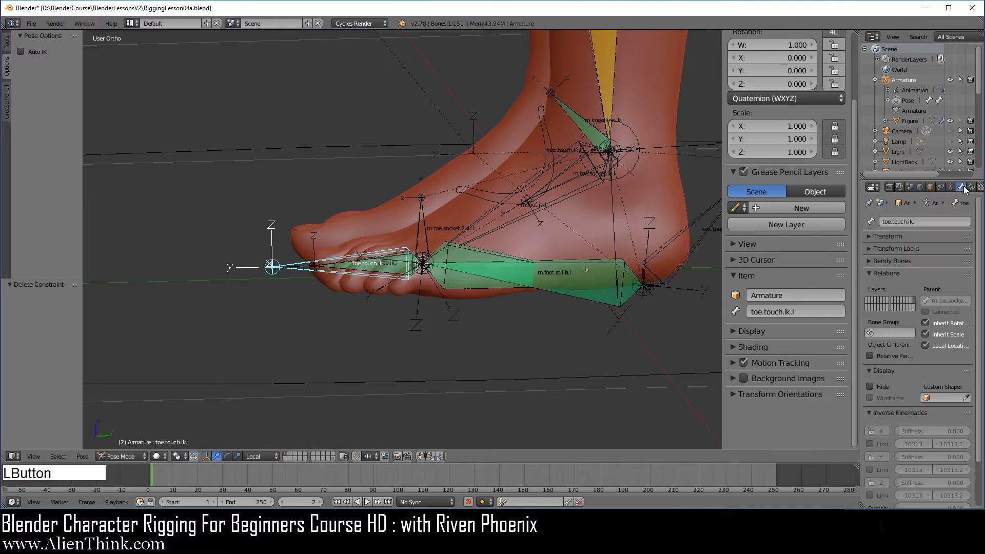
click(938, 399)
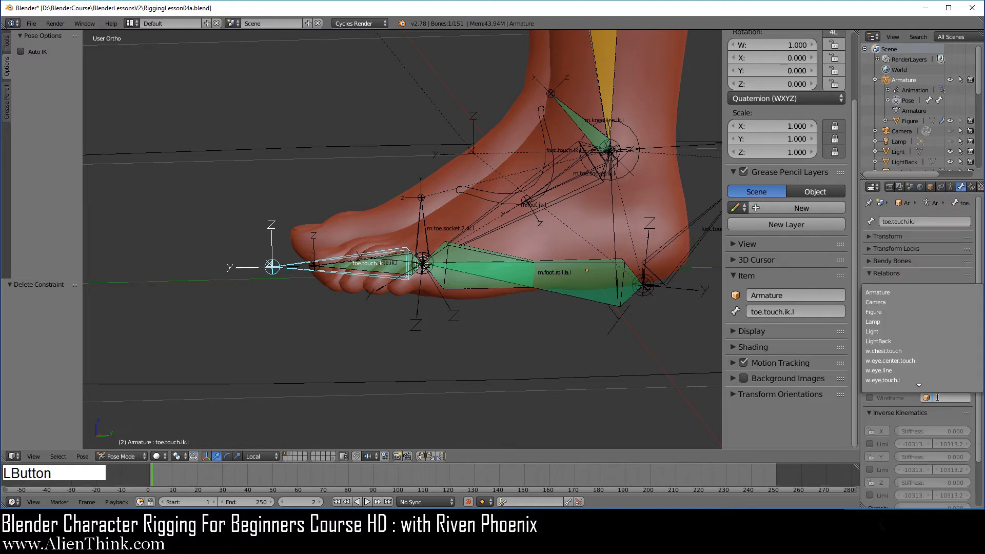
key(ctrl+v)
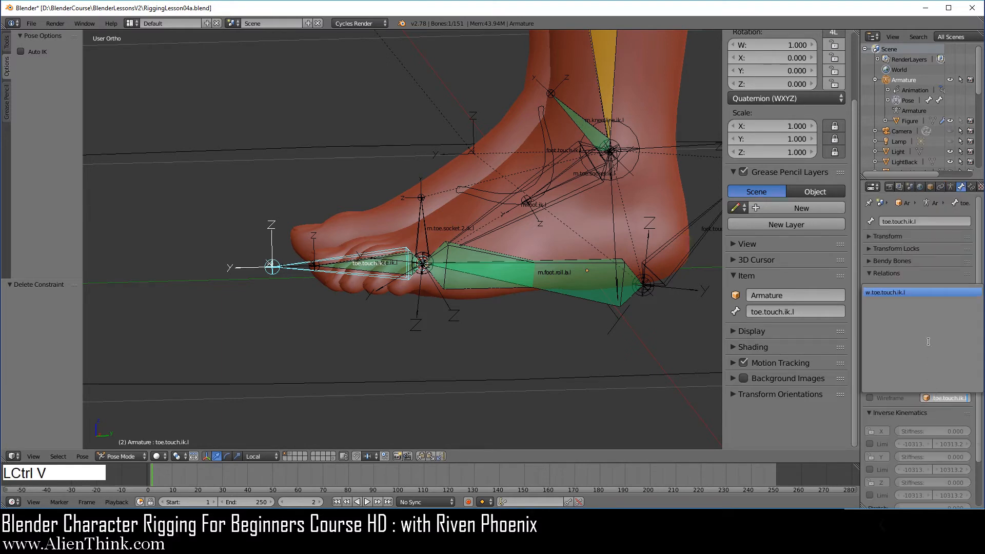
click(907, 292)
Scale the w.toe.touch.ik.l circle object down to about 0.121 and turn on its X-Ray display.
middle_drag(467, 306, 419, 298)
right_click(538, 419)
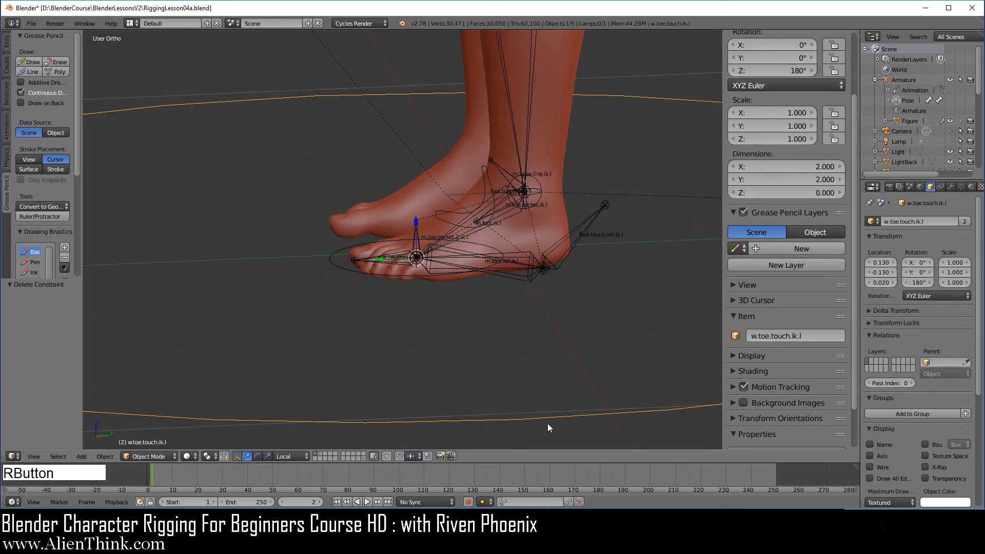
key(s)
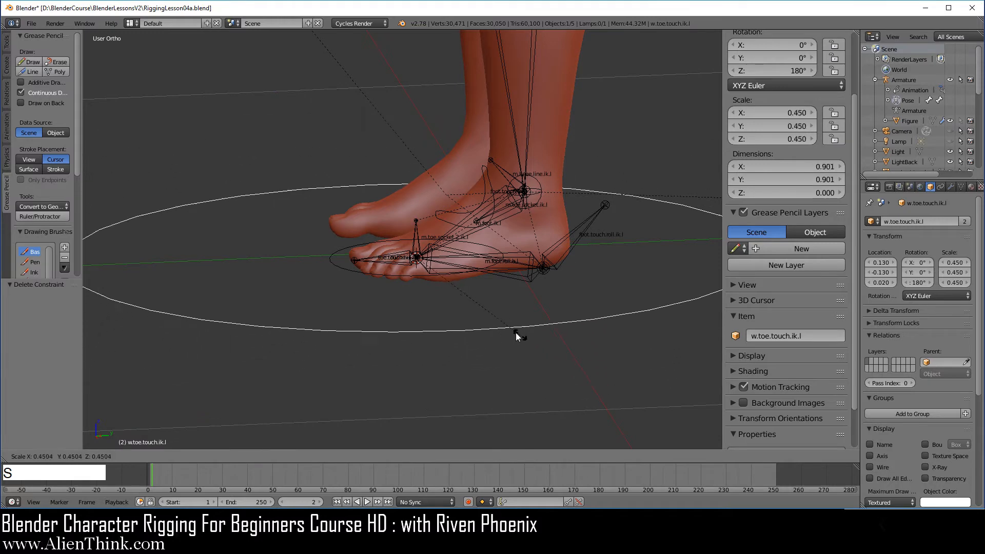
click(456, 303)
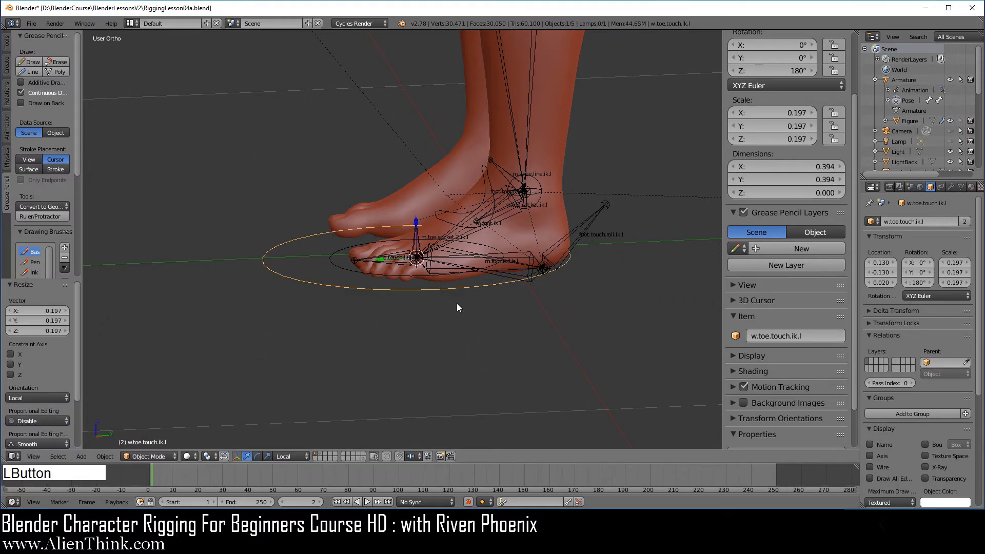
click(939, 466)
middle_drag(419, 310, 627, 446)
key(s)
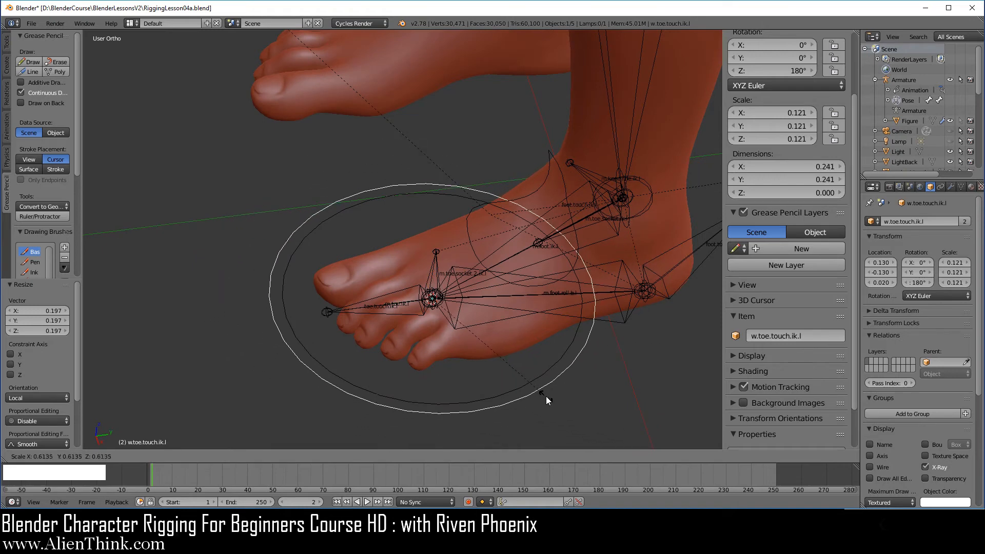
click(545, 396)
Shrink the circle's whole mesh in Edit Mode to about 0.667 of its size.
key(Tab)
key(s)
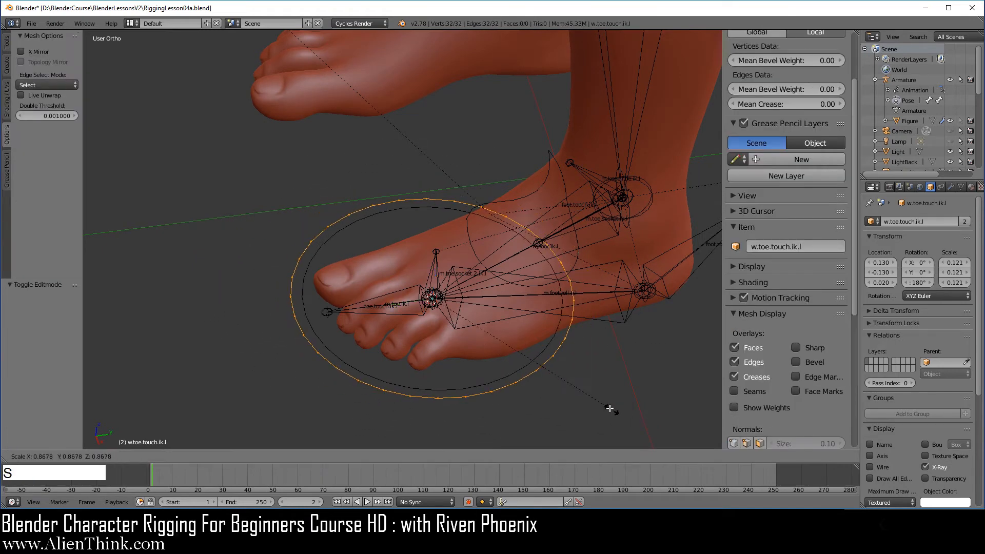
click(567, 389)
Delete the 15 vertices of the circle's heel-side half, keeping the half around the toes.
key(KP_7)
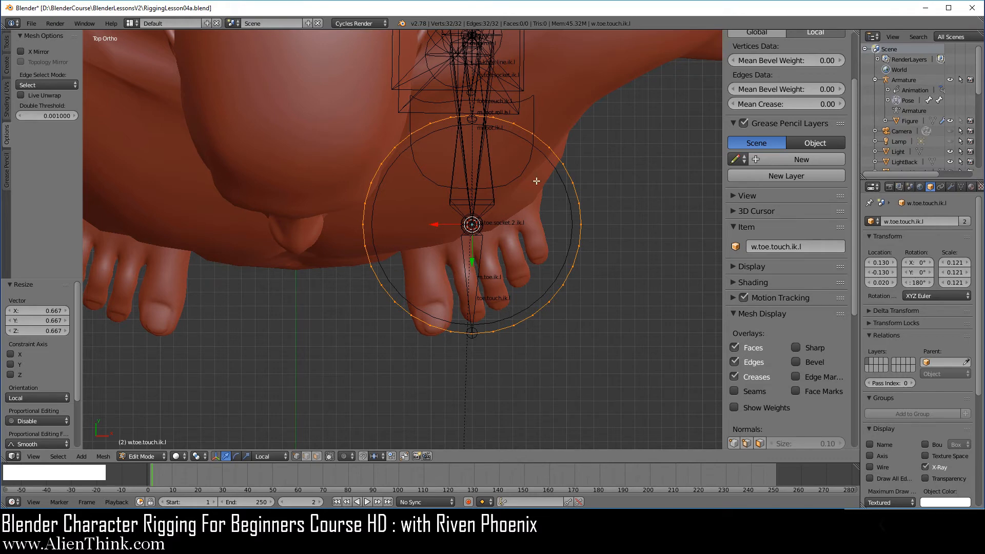
scroll(511, 306, up, 2)
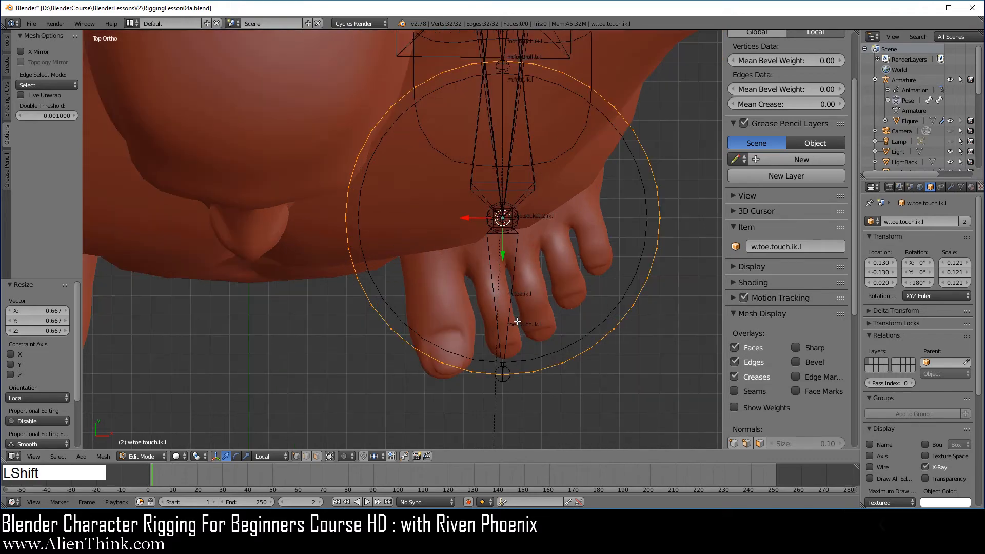
shift+middle_drag(517, 321, 474, 345)
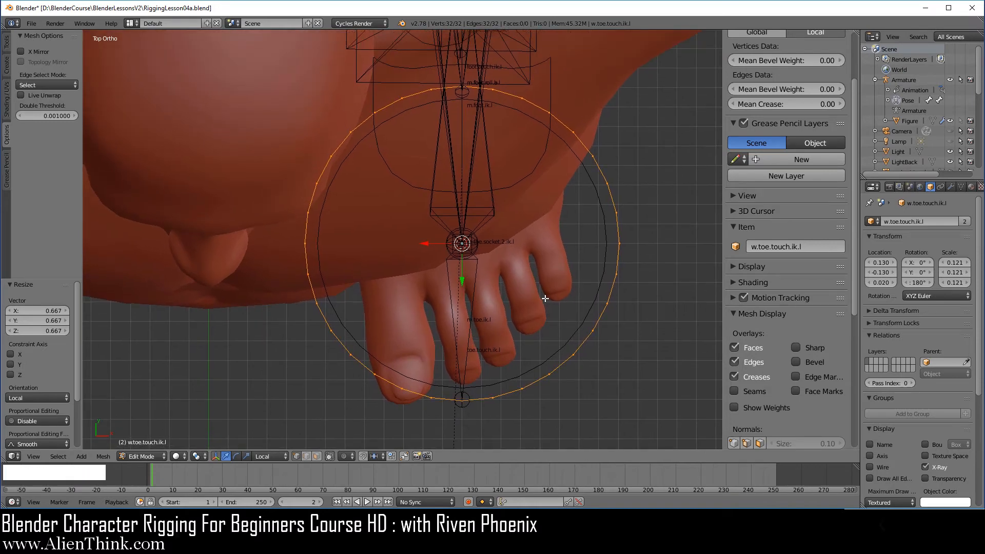
key(a)
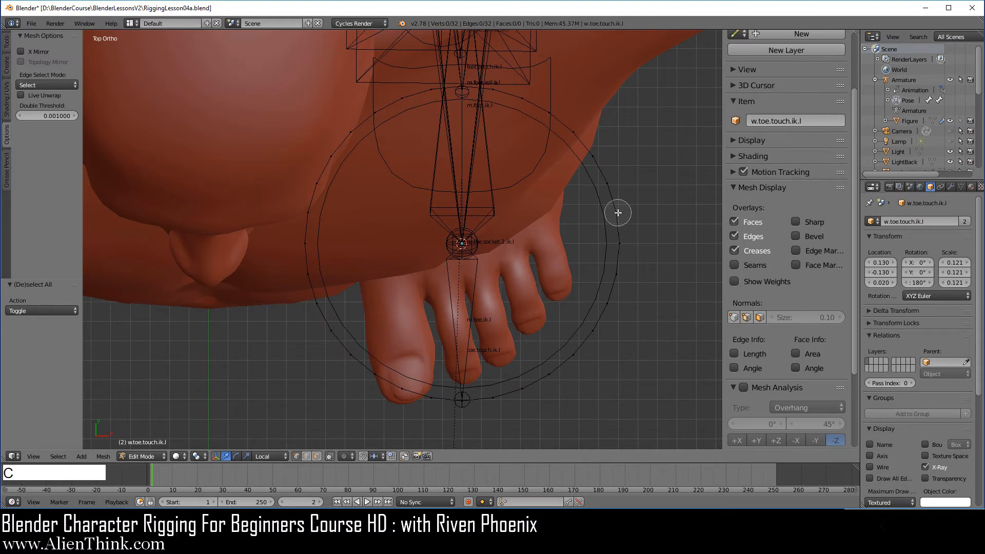
click(599, 172)
mouse_move(600, 172)
mouse_down()
mouse_move(543, 105)
mouse_move(480, 88)
mouse_move(399, 99)
mouse_move(332, 164)
mouse_move(311, 208)
mouse_up()
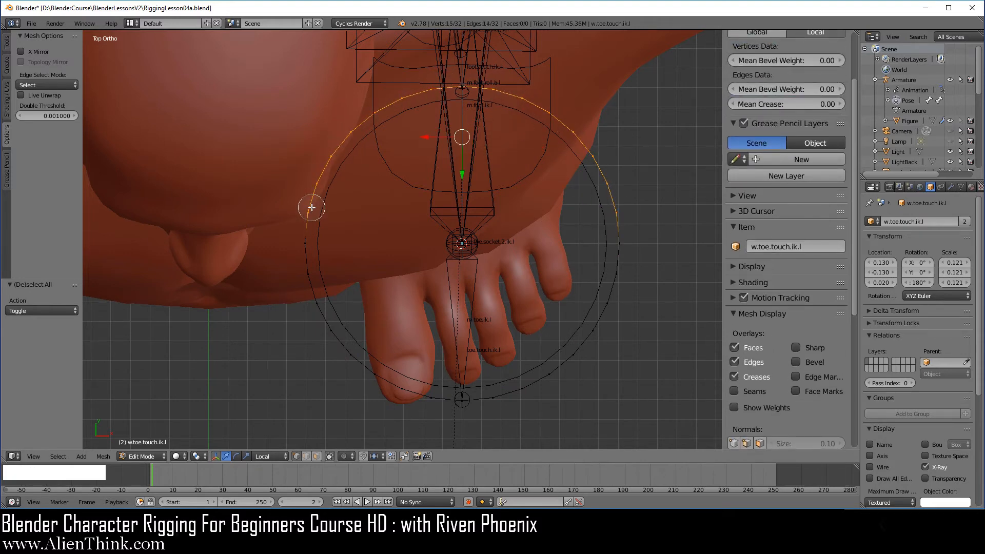
right_click(404, 251)
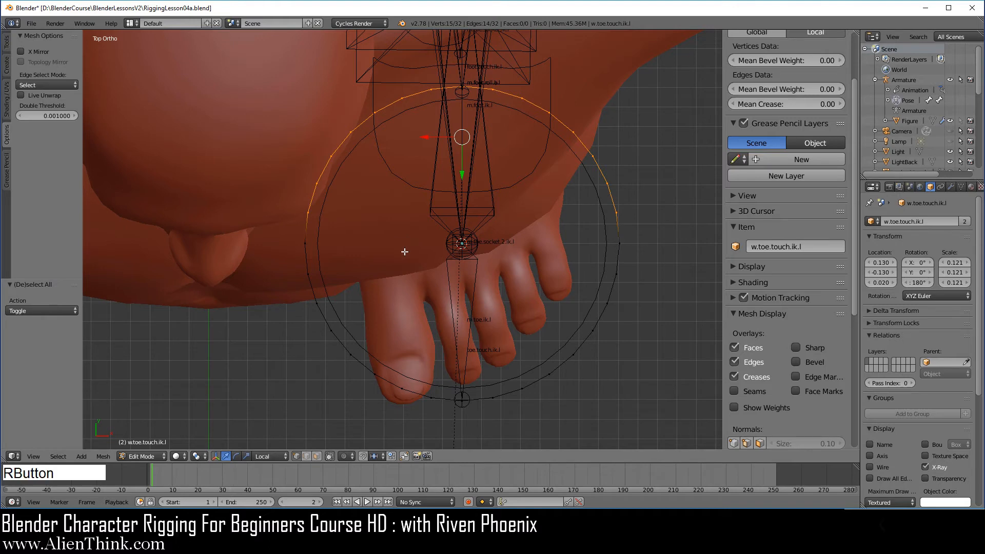
key(x)
click(566, 269)
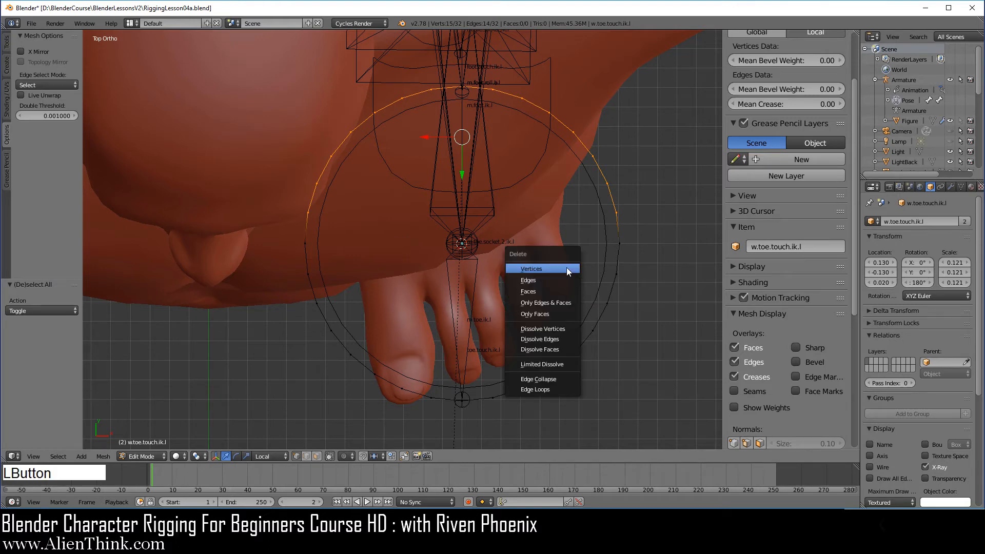
Join the two open ends of the half circle with a straight edge and subdivide that edge three times.
right_click(619, 244)
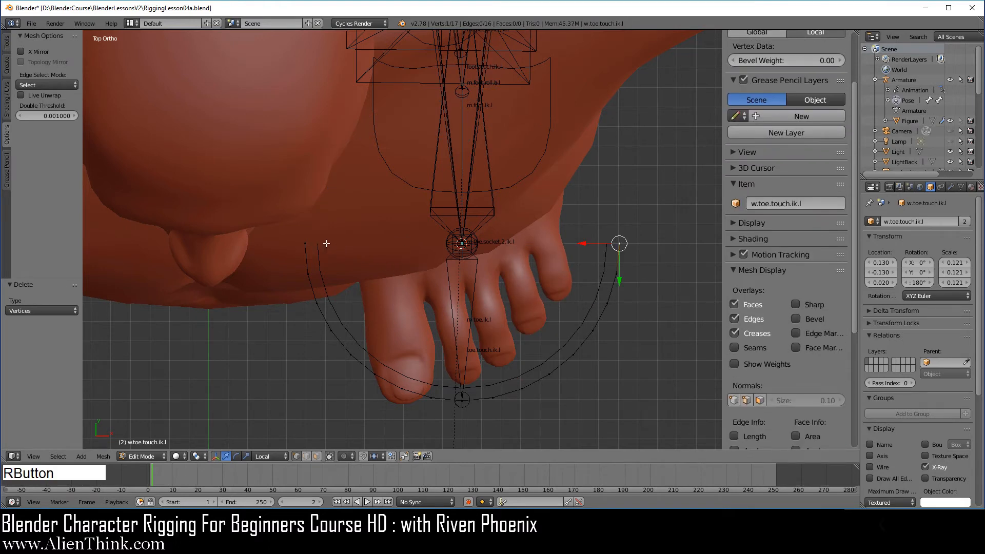
shift+right_click(307, 243)
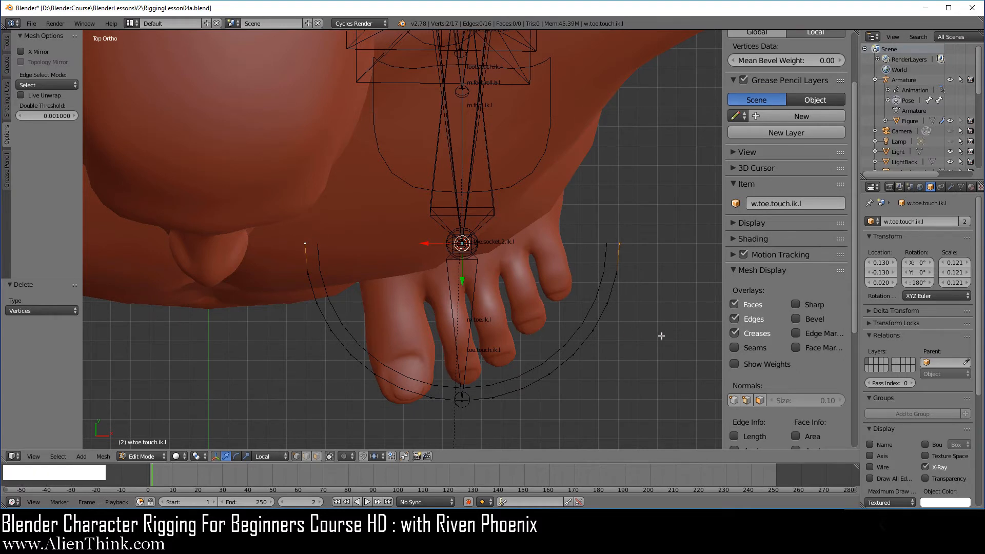
key(f)
key(w)
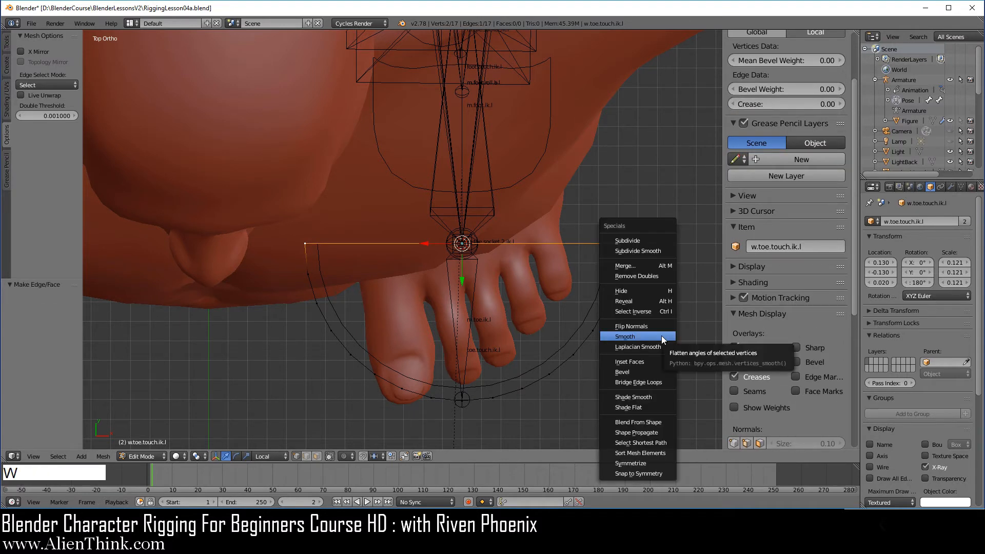
click(640, 238)
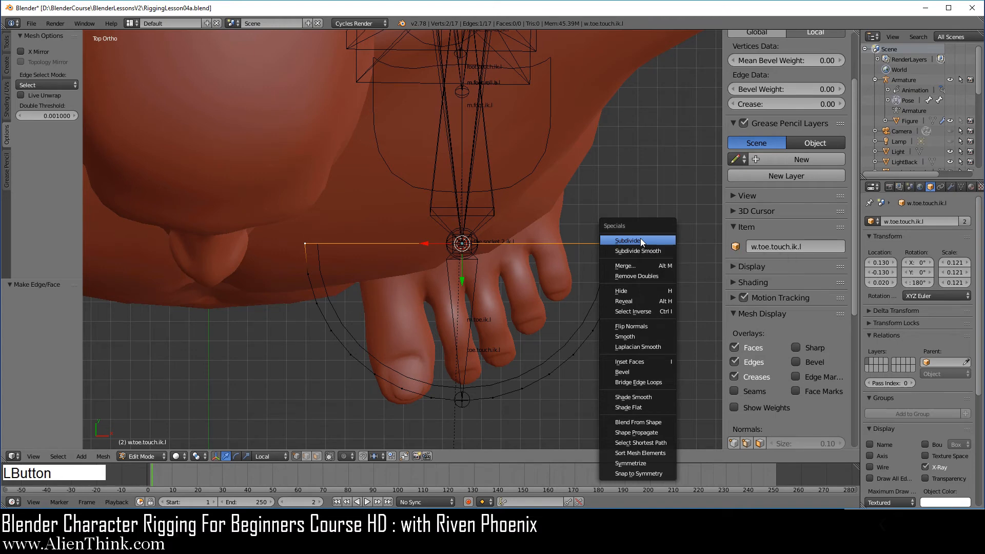
key(w)
click(640, 238)
key(w)
click(640, 238)
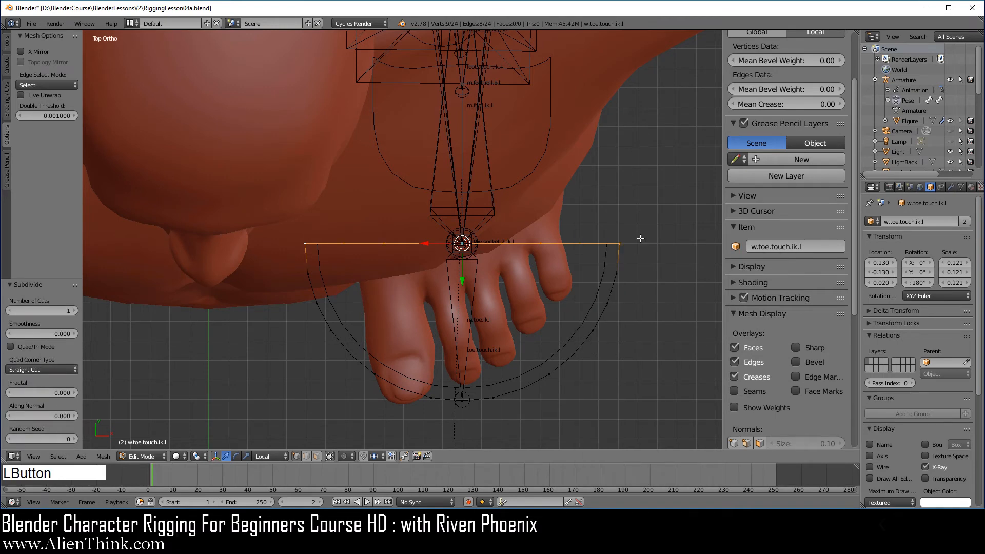
Scale the whole half-circle mesh along the global X axis to about 0.653 to narrow it to the toes.
middle_drag(297, 279, 264, 164)
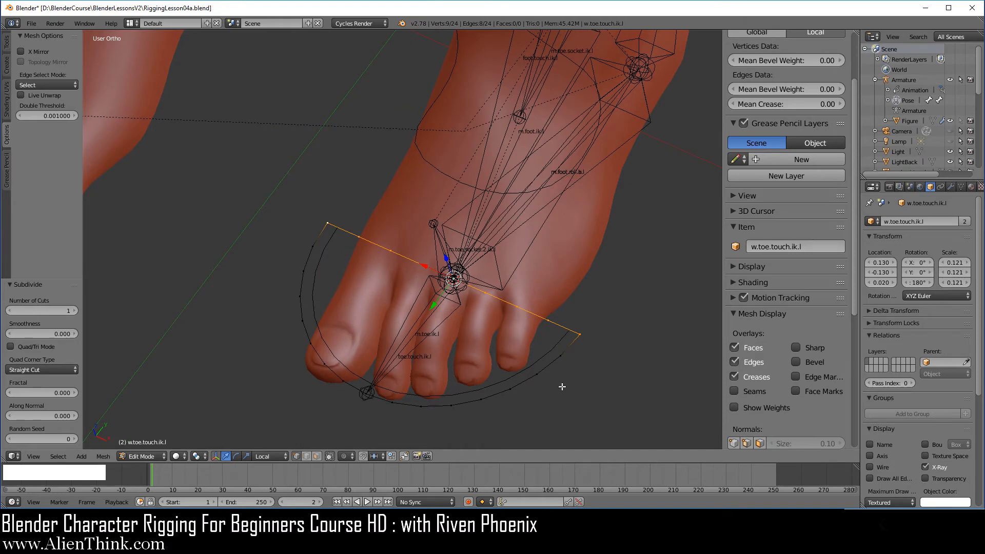
key(a)
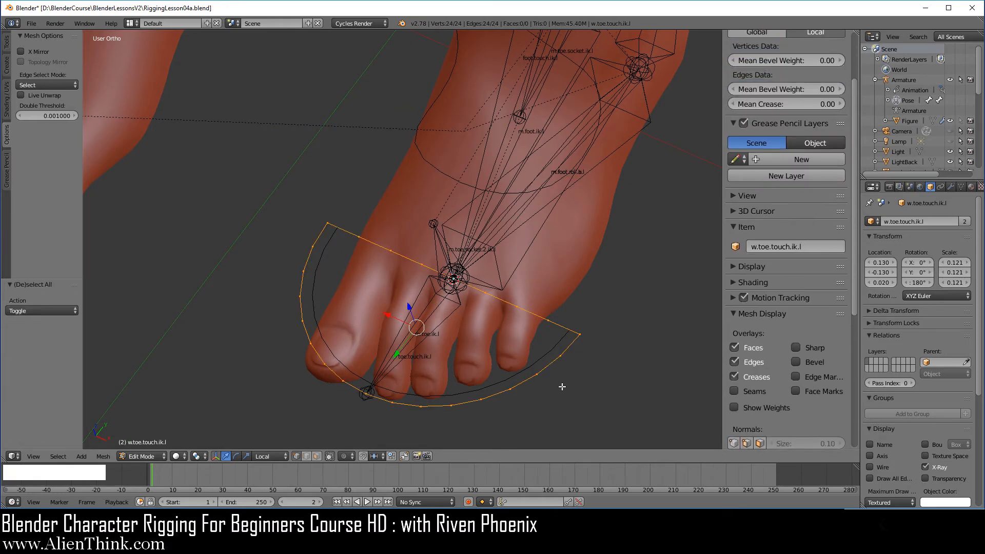
key(s)
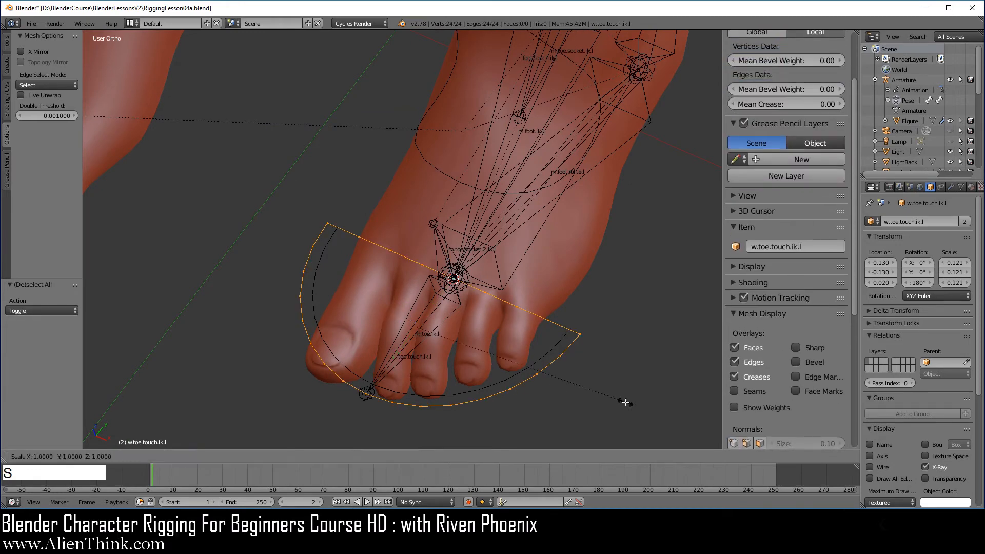
key(x)
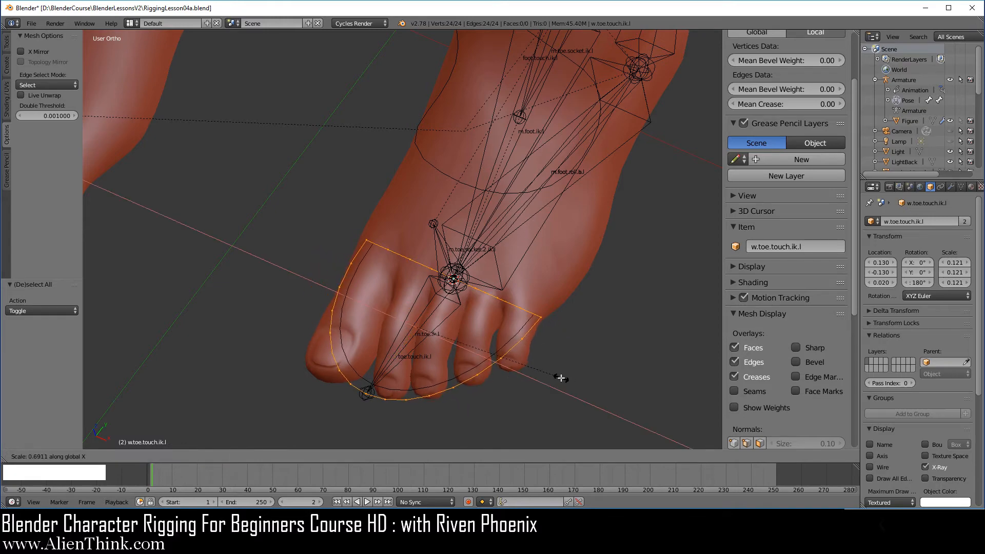
click(554, 374)
Raise the half-circle mesh about 0.025 above the toes and rotate it about -10° in the side view to follow the foot's slope.
middle_drag(410, 359, 388, 301)
key(KP_3)
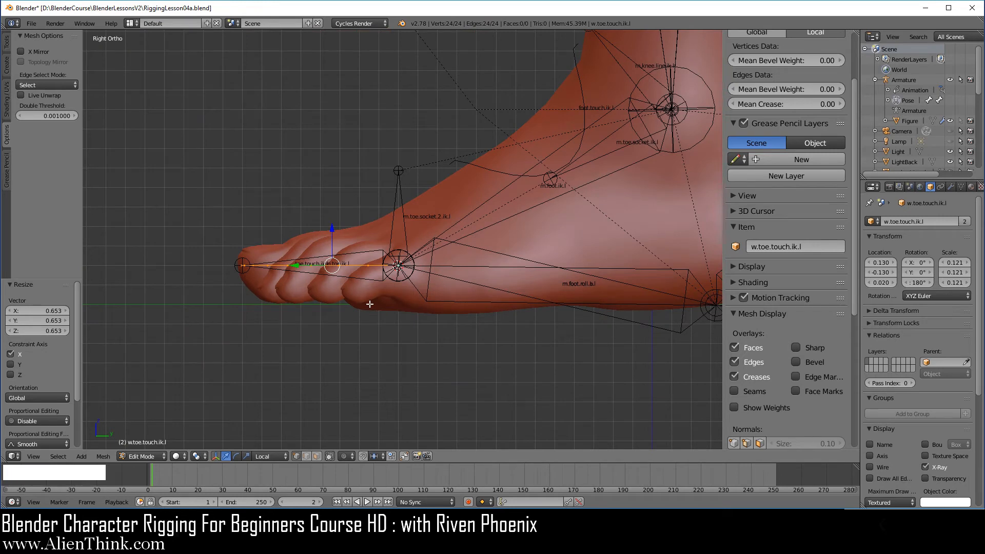
key(g)
click(362, 254)
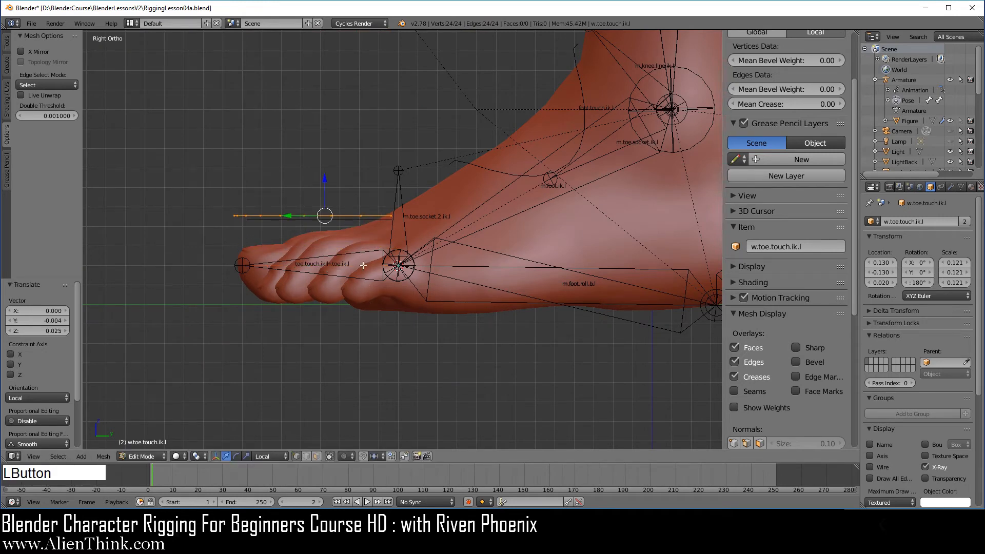
key(r)
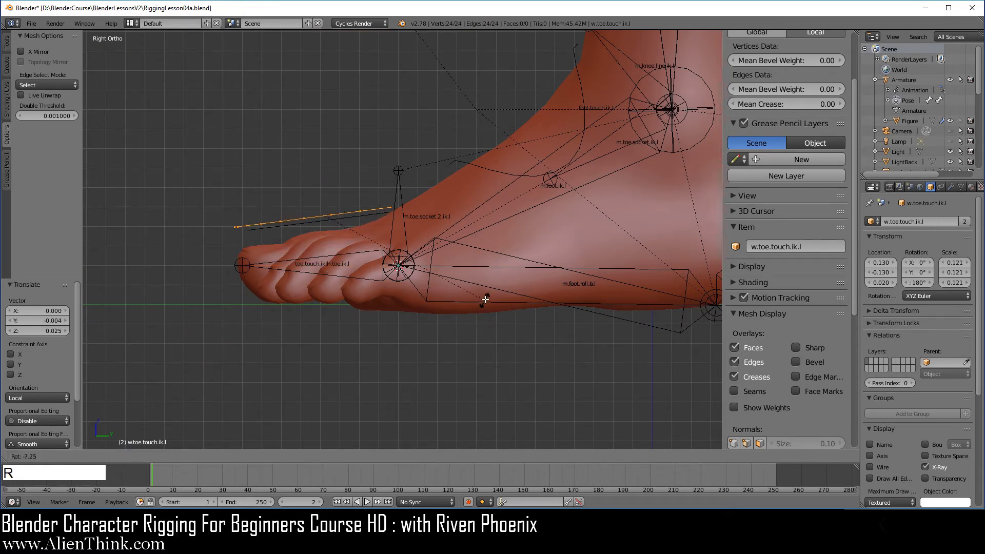
click(486, 293)
Subdivide the whole half-circle mesh once and smooth its vertices repeatedly to round off the two corners.
middle_drag(486, 292, 562, 395)
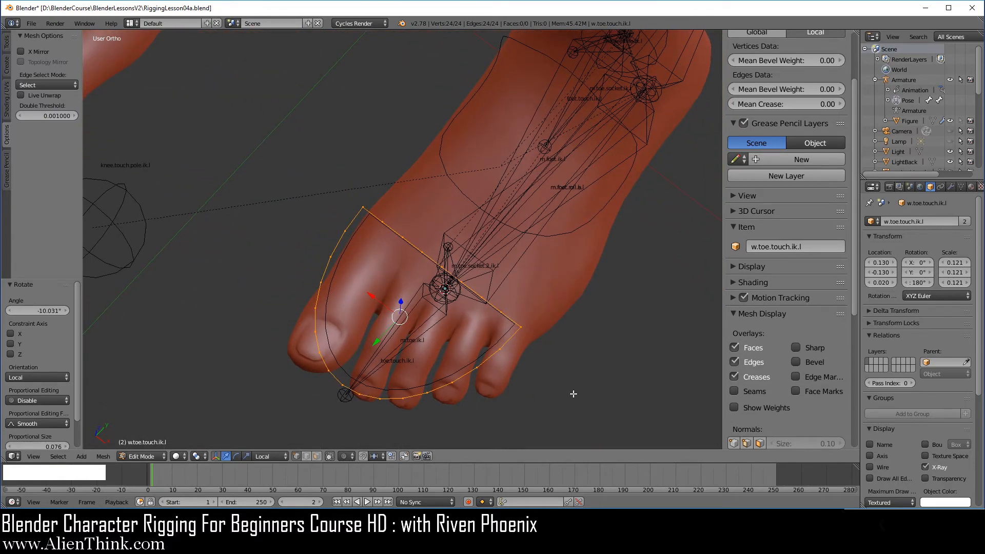
key(KP_7)
shift+middle_drag(482, 359, 442, 326)
scroll(481, 344, up, 1)
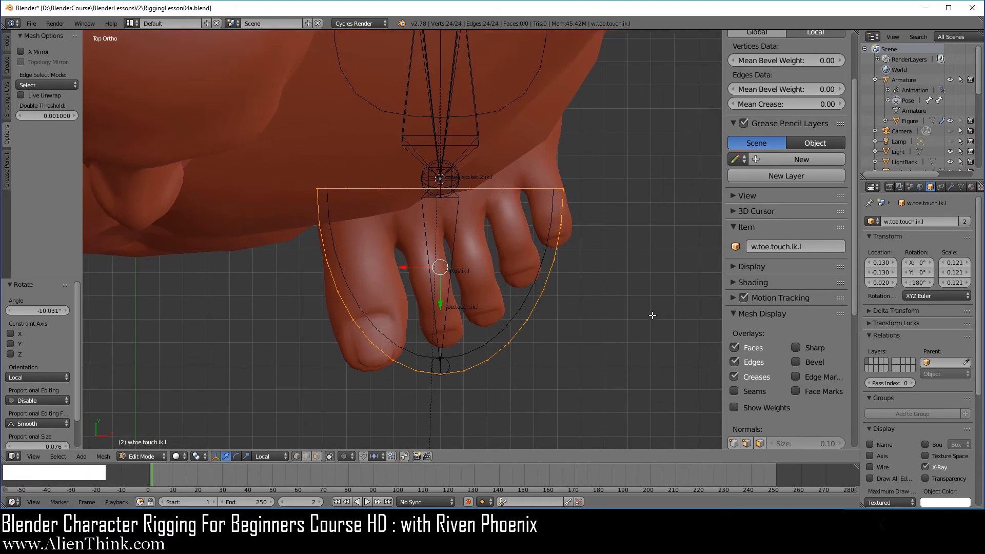
key(w)
click(641, 263)
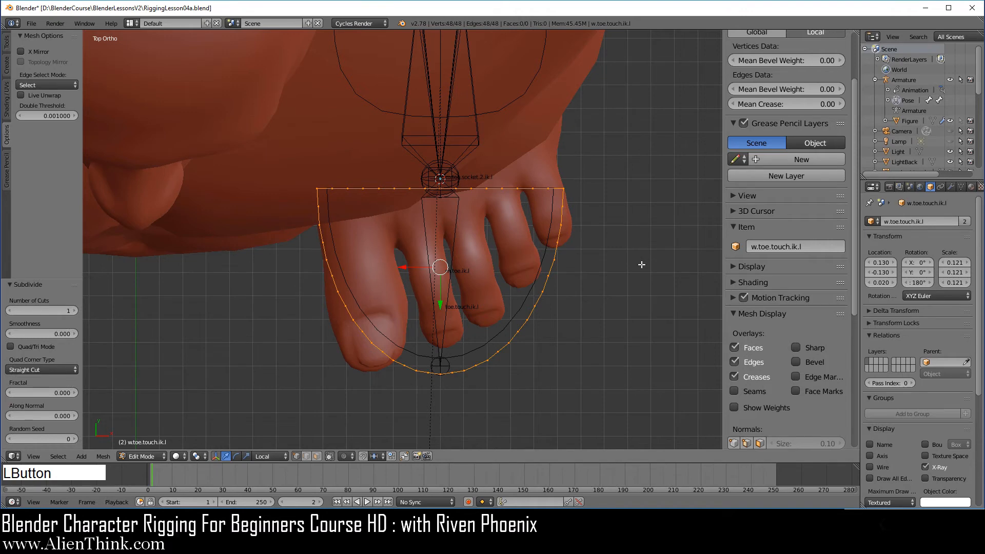
key(w)
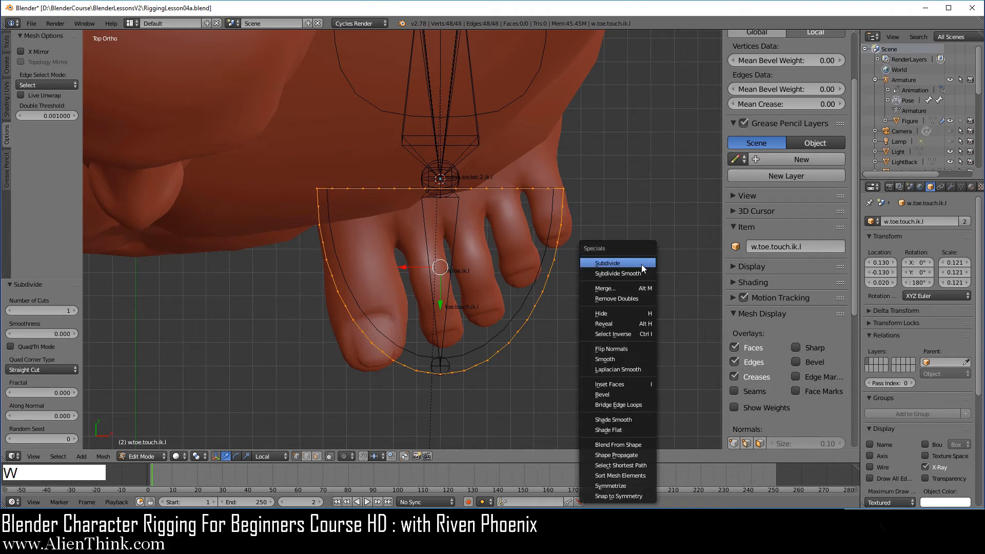
click(625, 358)
key(w)
click(623, 354)
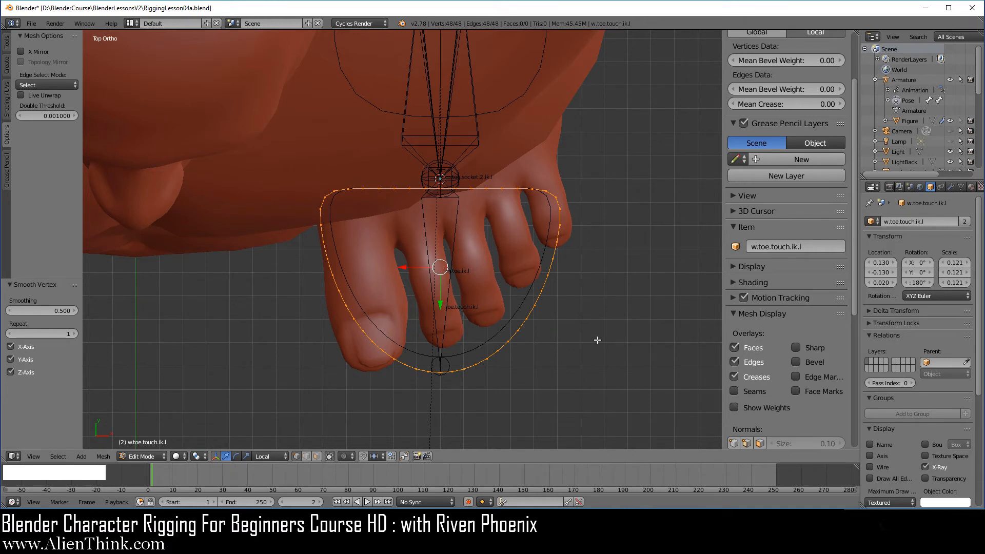
Rotate the half-circle mesh about -16° in the top view and shift it about 0.010 along X to line up with the toes.
key(r)
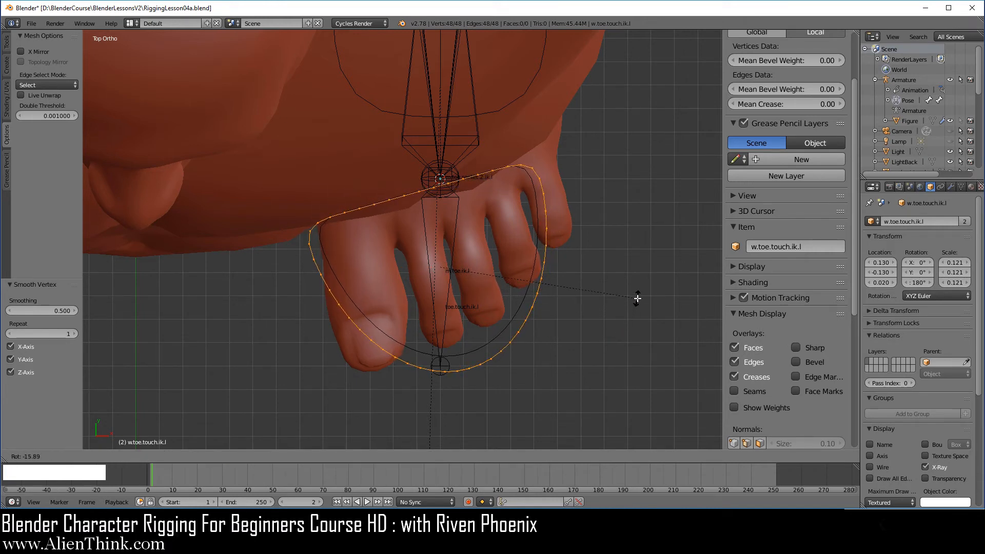
click(637, 299)
key(g)
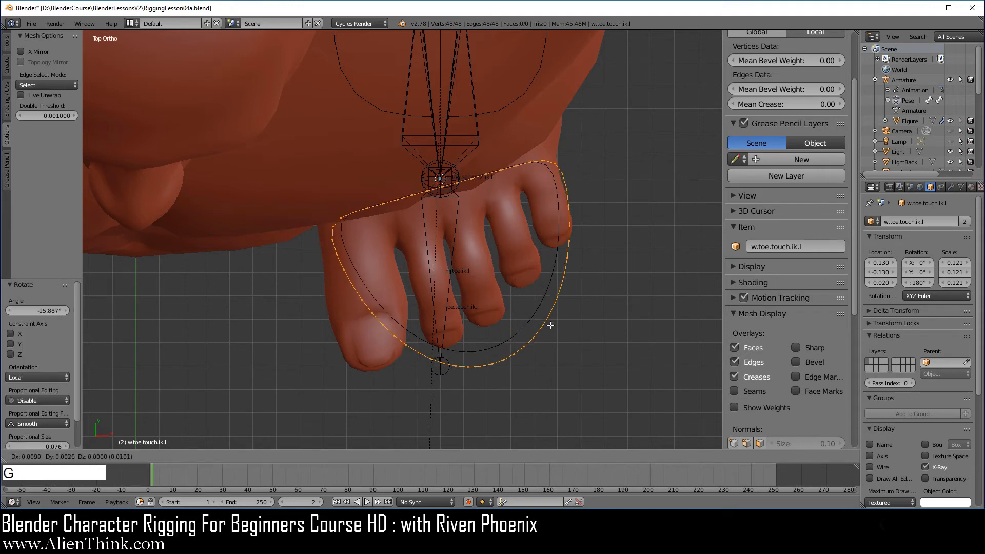
click(515, 324)
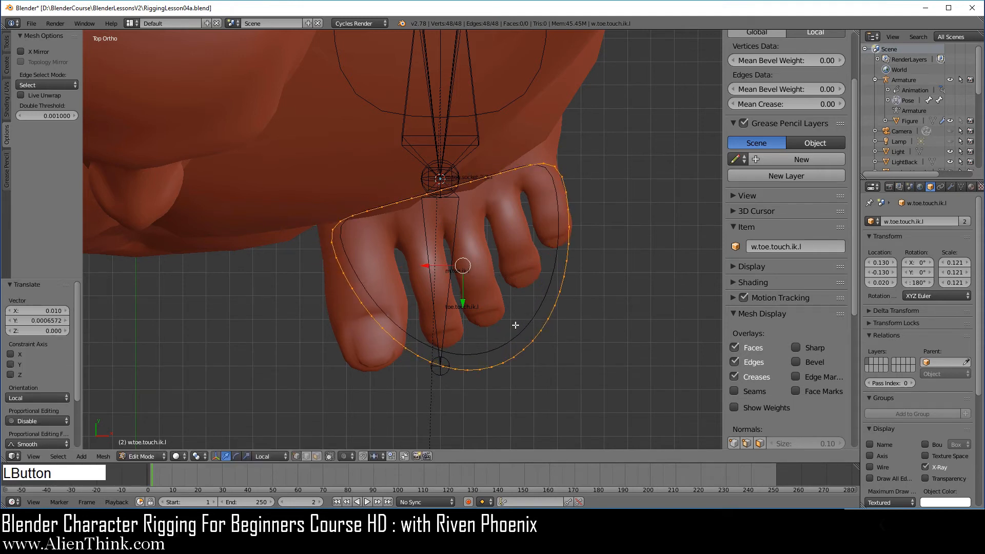
Set the transform orientation to View and scale the half-circle mesh along the view's Y axis to about 0.736.
click(272, 457)
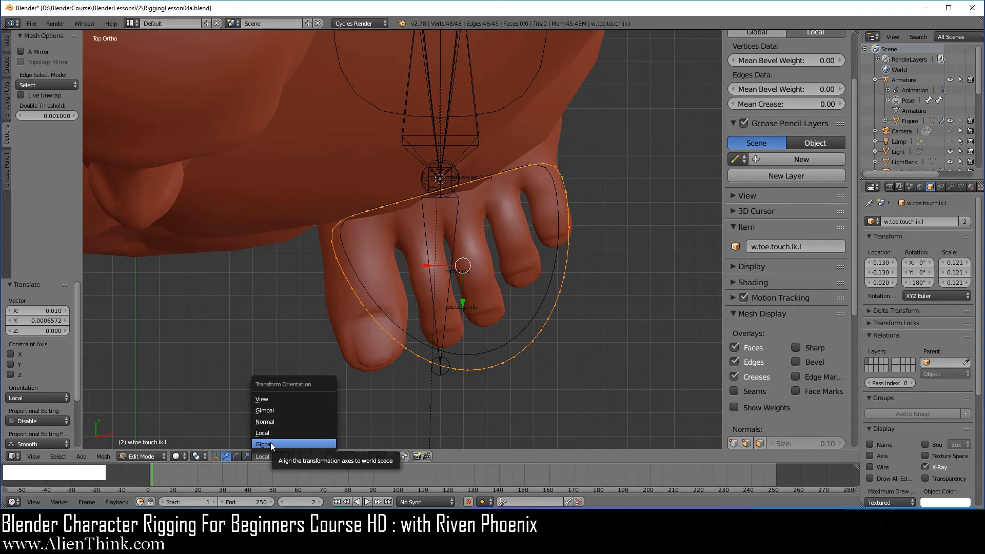
click(276, 396)
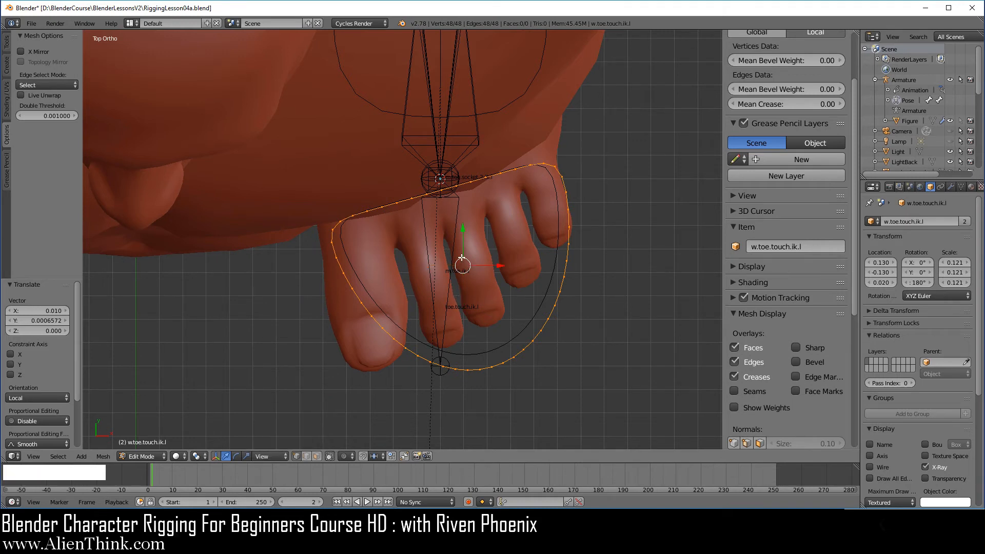
key(shift)
middle_drag(679, 281, 218, 145)
middle_drag(713, 243, 86, 263)
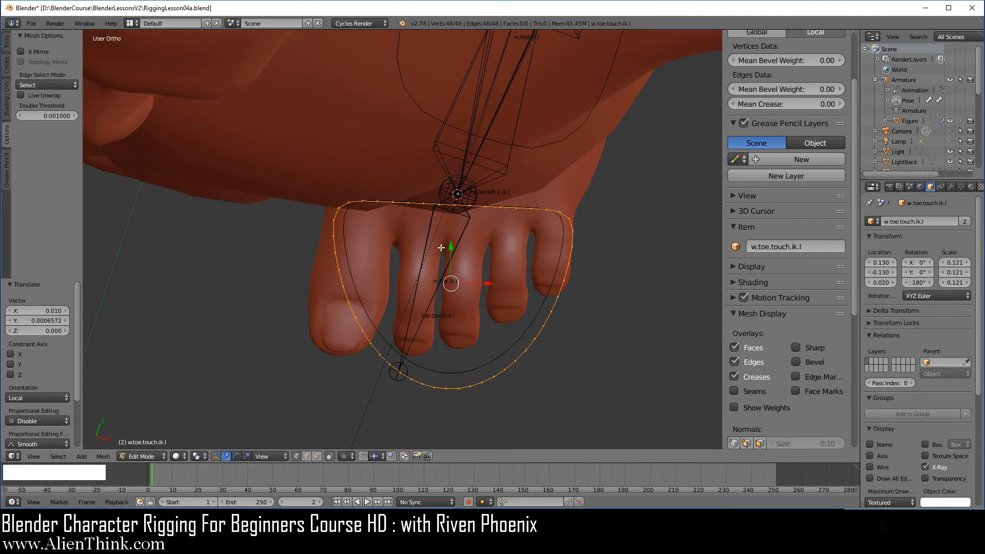
middle_drag(175, 242, 172, 247)
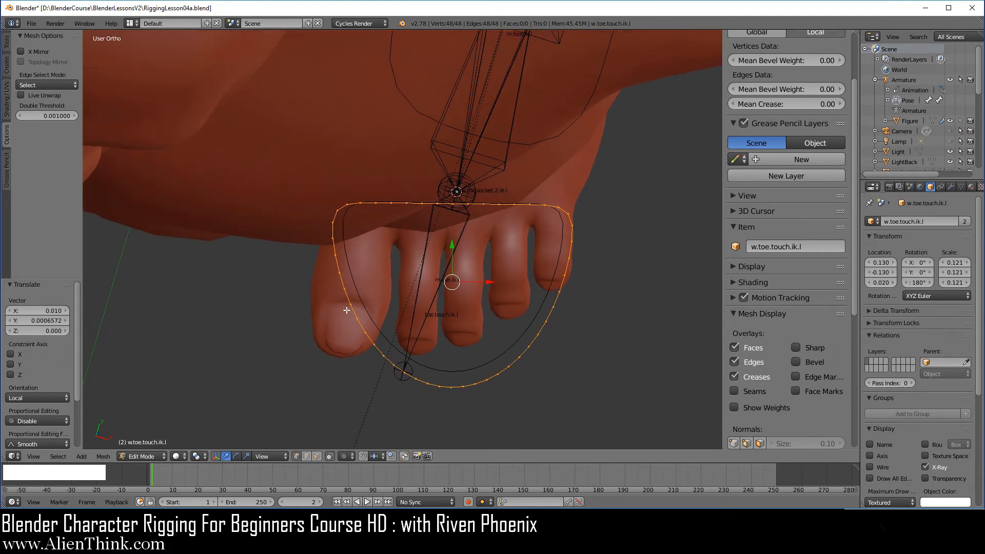
key(s)
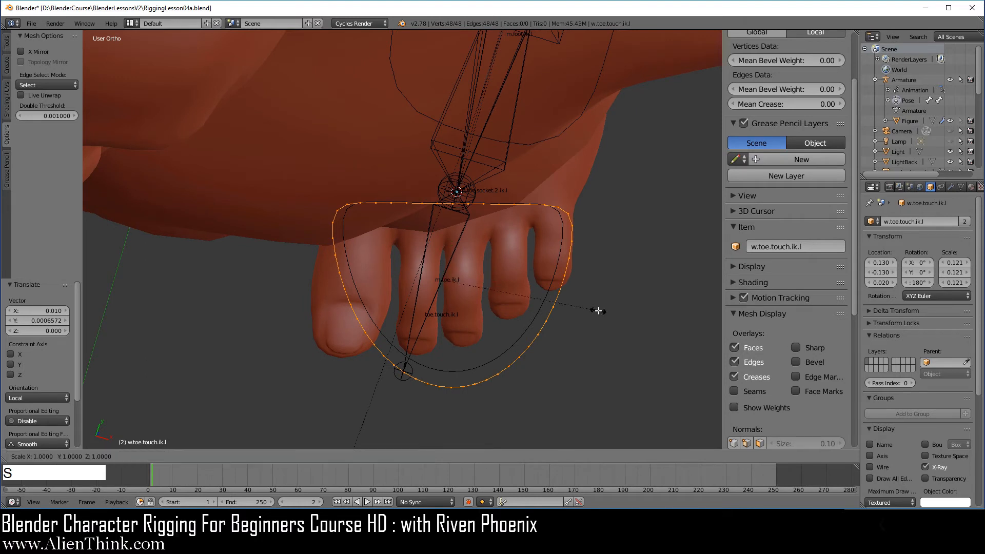
key(y)
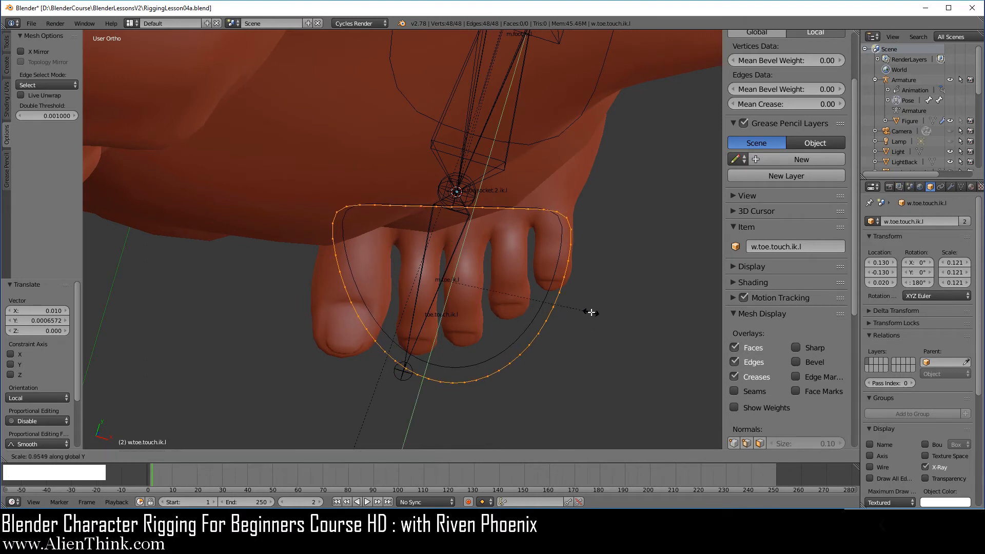
key(y)
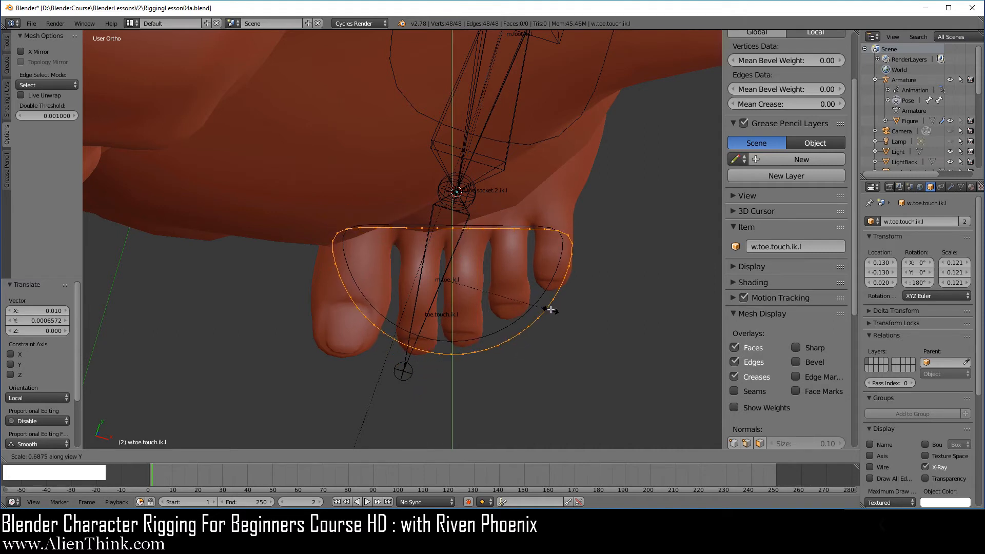
click(559, 305)
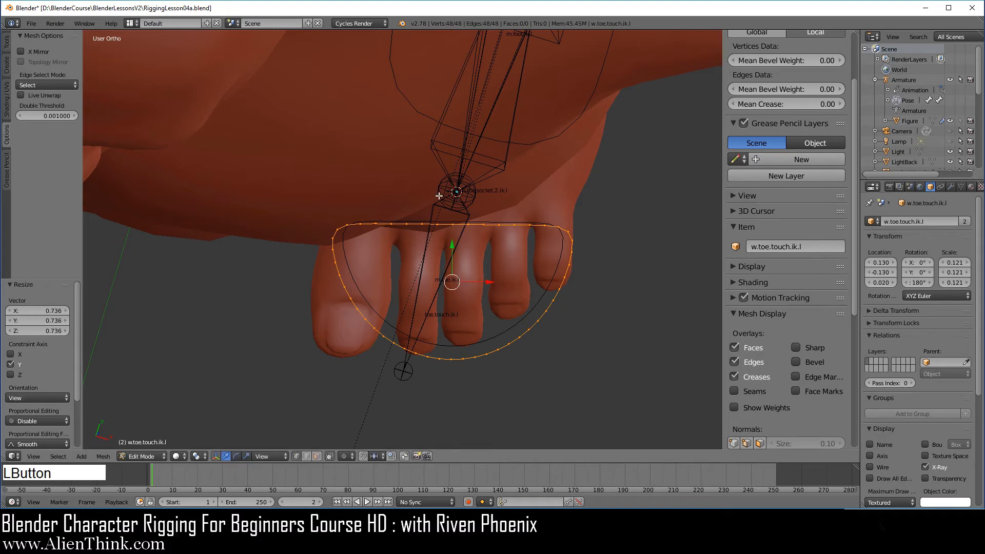
Reset the transform orientation to Global, leave Edit Mode and select the toe.touch.ik.l bone to check its shape from the side.
click(267, 454)
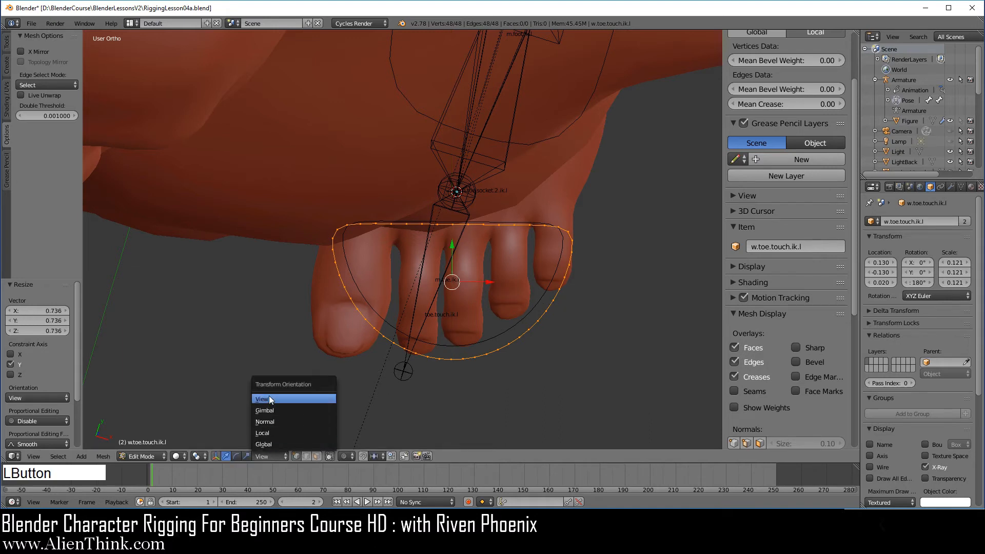
click(272, 443)
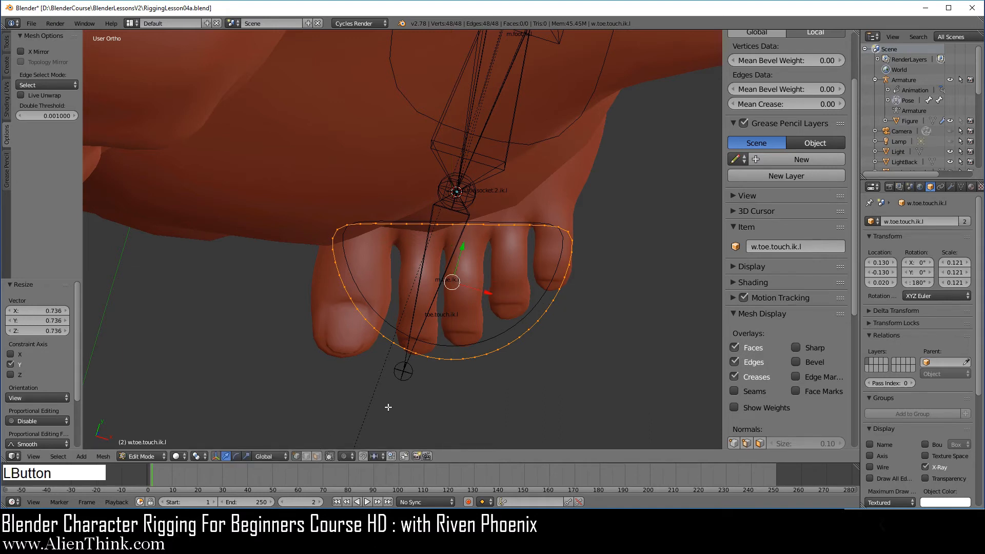
middle_drag(389, 406, 539, 336)
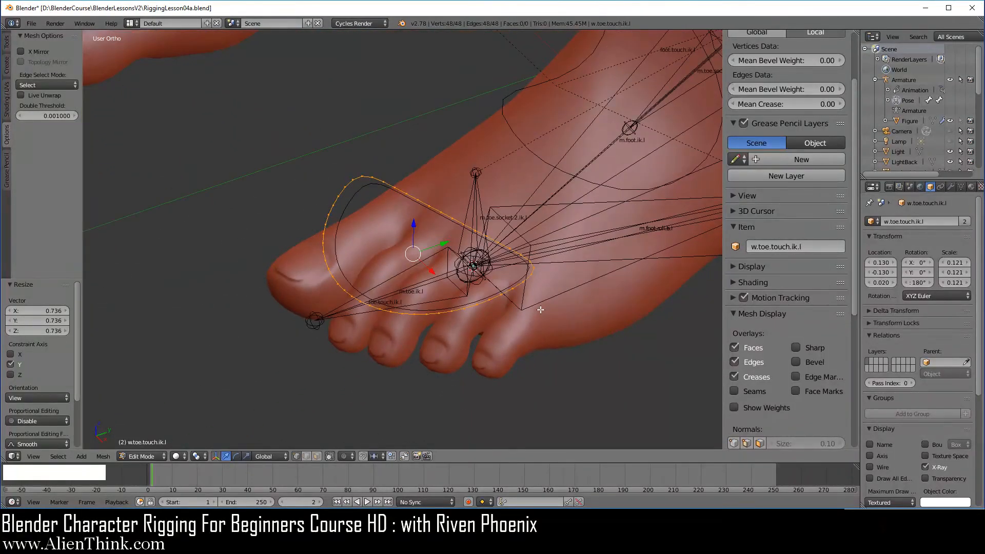
middle_drag(289, 321, 328, 335)
key(Tab)
right_click(349, 280)
key(KP_3)
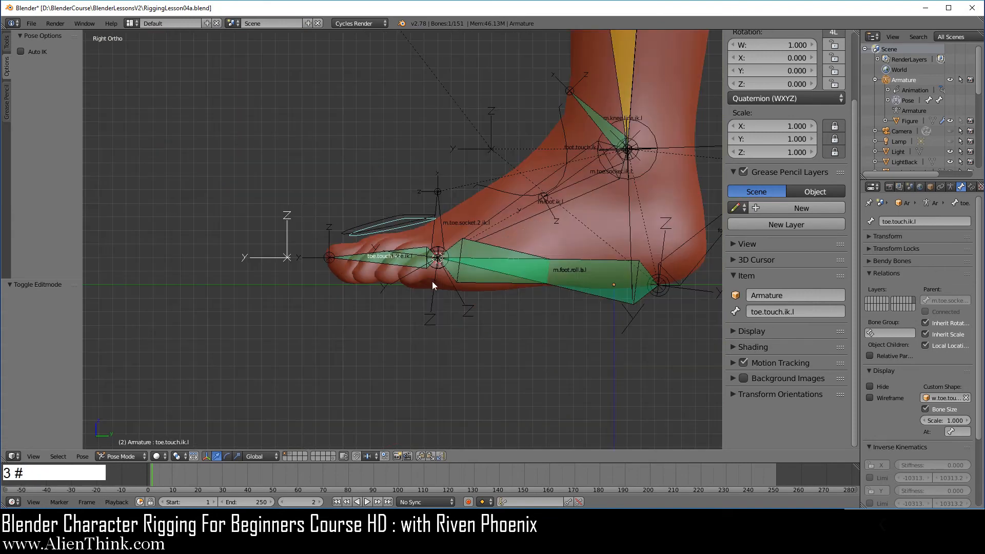
scroll(433, 313, up, 4)
middle_drag(339, 278, 318, 302)
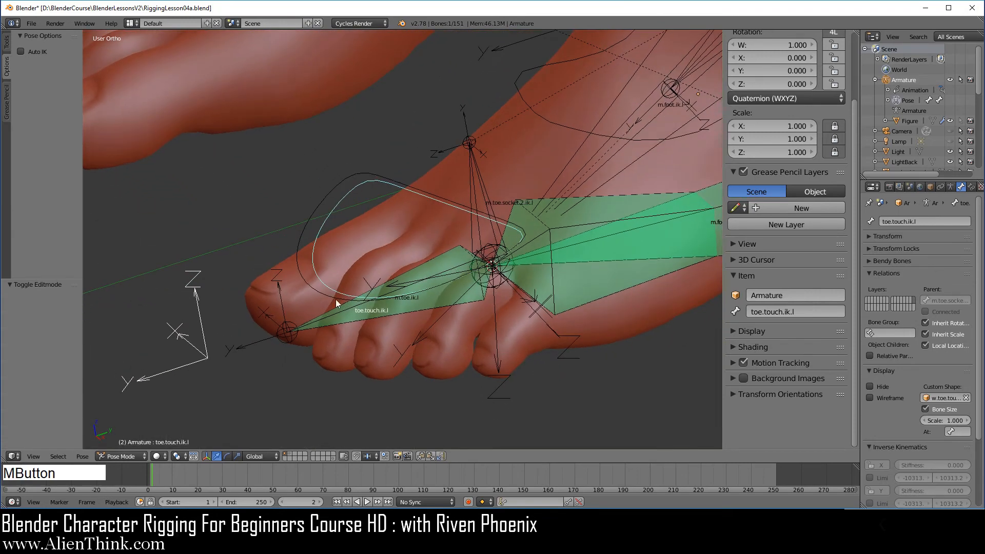
Move the w.toe.touch.ik.l shape object to the last scene layer.
right_click(302, 275)
key(m)
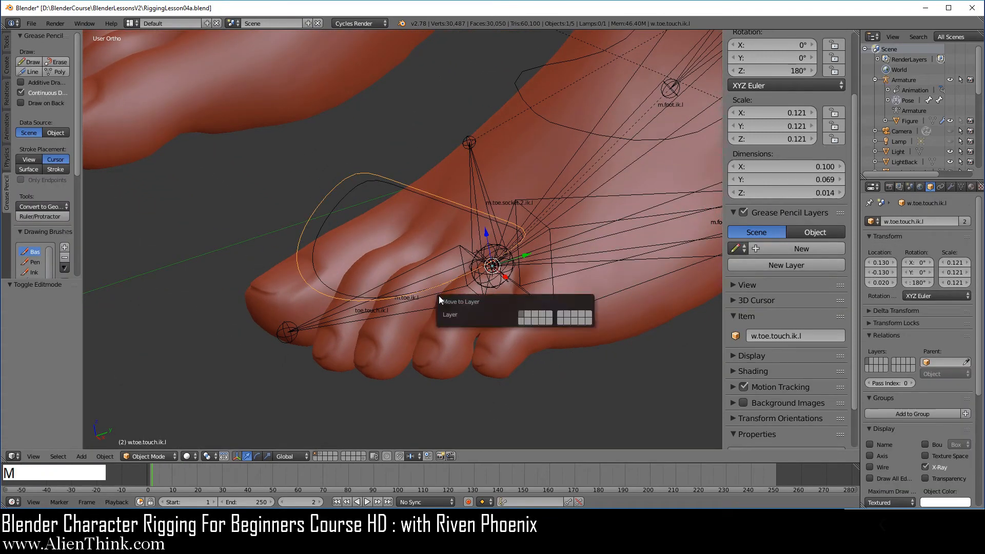
click(589, 323)
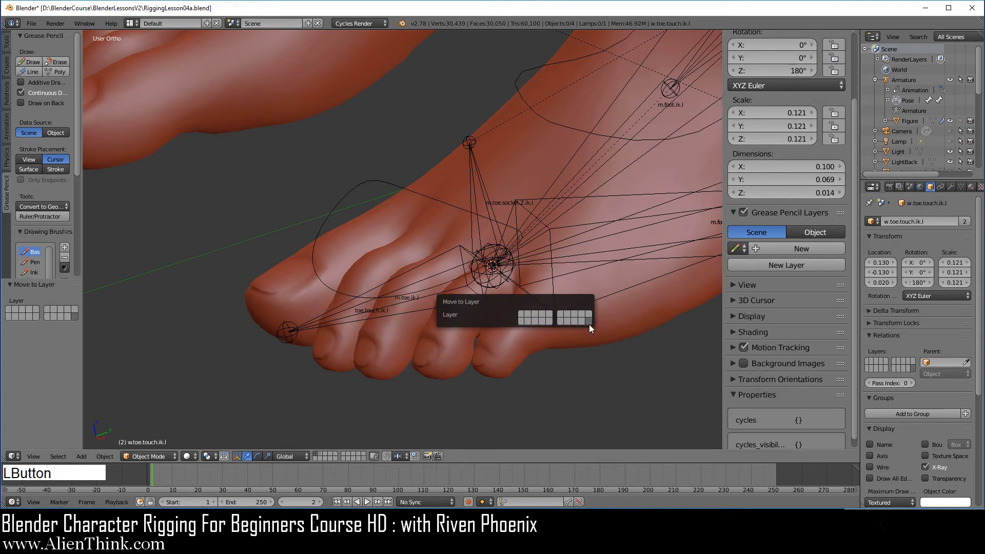
Test the toe.touch.ik.l bone with a free trackball rotation and cancel it.
right_click(348, 305)
scroll(380, 344, down, 3)
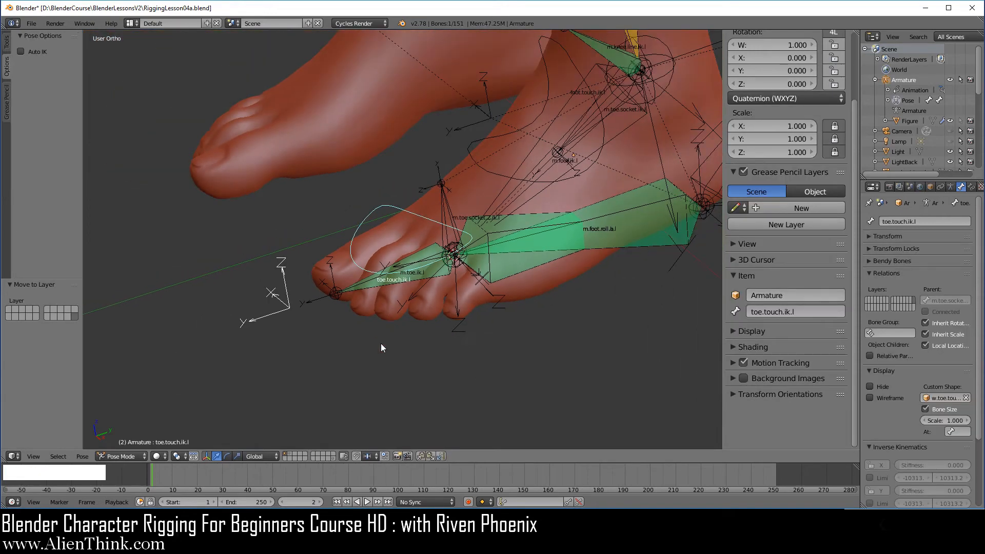
key(r)
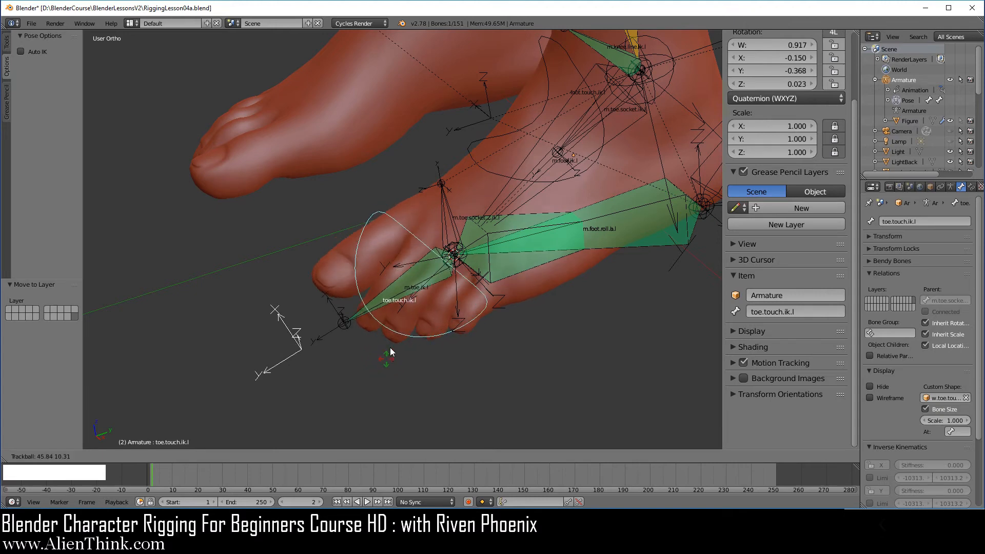
right_click(394, 349)
Snap the 3D cursor to the foot.touch.roll.ik.l bone behind the heel and add a 32-vertex mesh circle there.
key(KP_3)
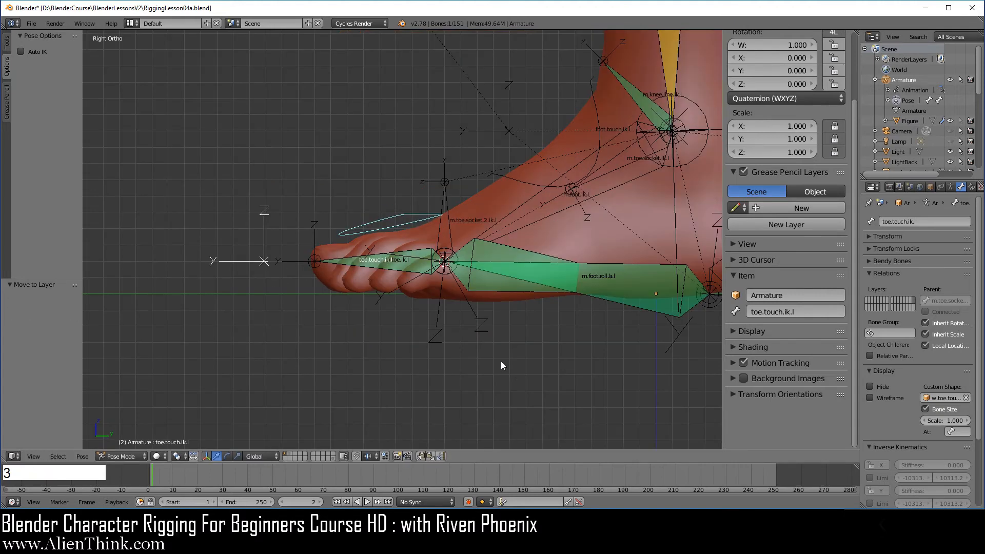
key(a)
shift+middle_drag(606, 332, 377, 325)
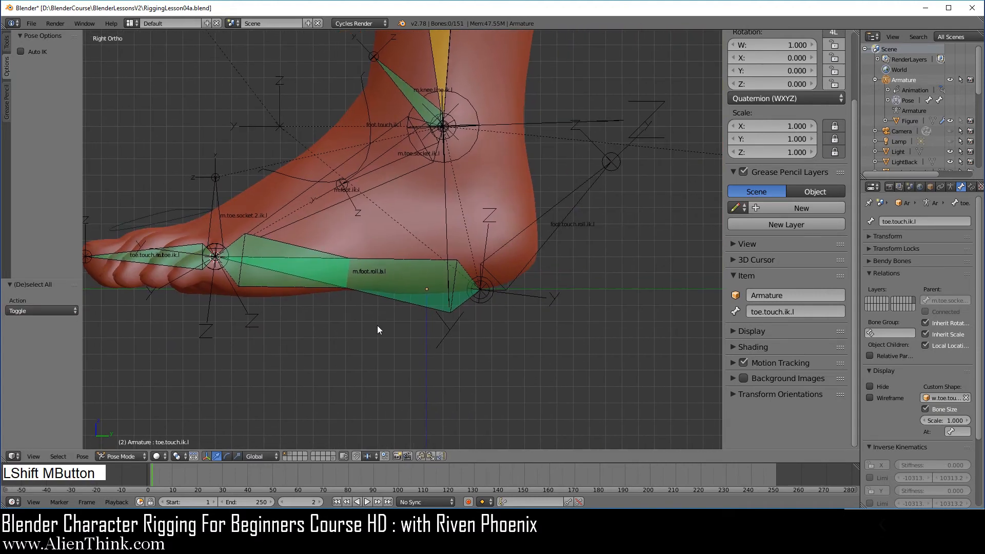
shift+middle_drag(498, 340, 423, 349)
right_click(483, 238)
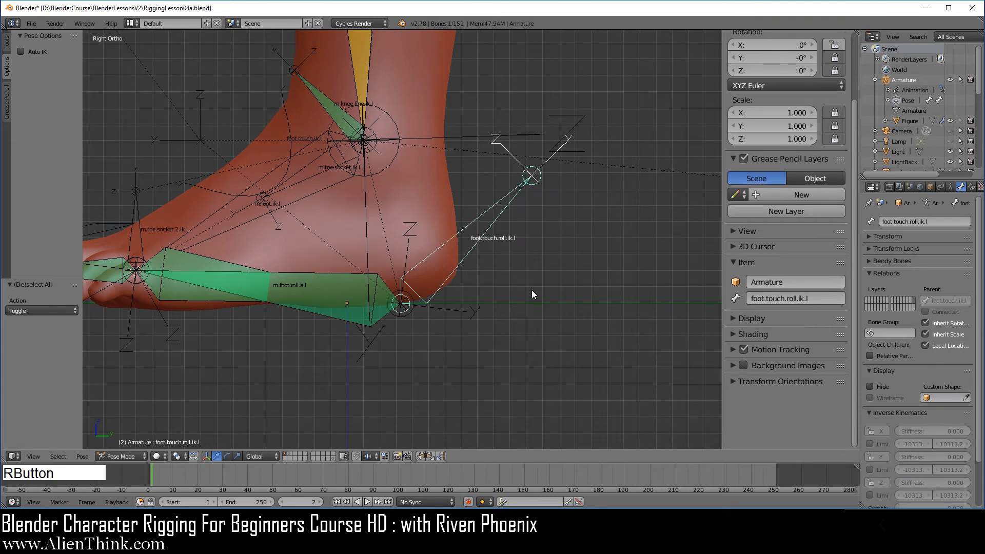
key(shift+s)
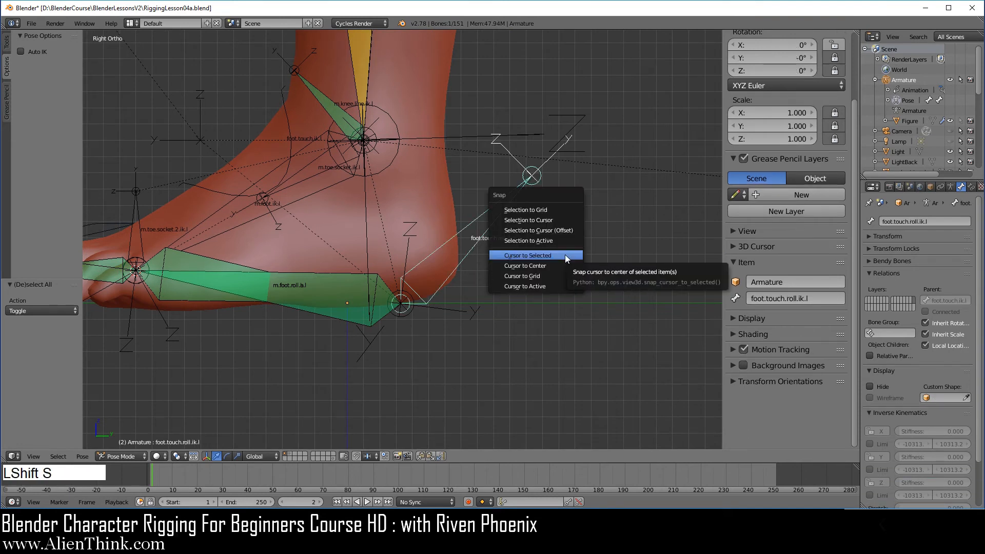
click(565, 254)
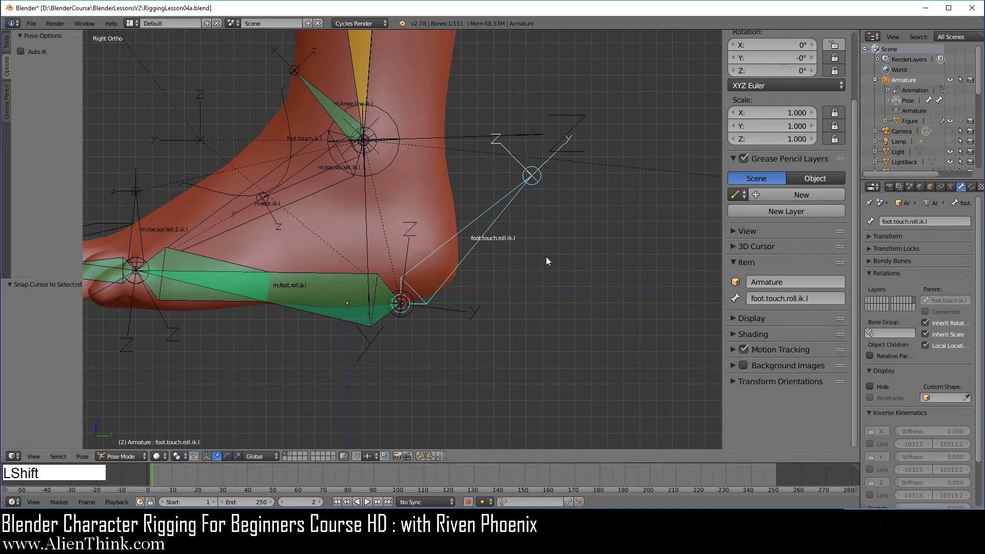
key(shift+a)
click(598, 277)
Add a Copy Transforms constraint to the new circle with the foot.touch.roll.ik.l bone as its target.
scroll(596, 278, down, 3)
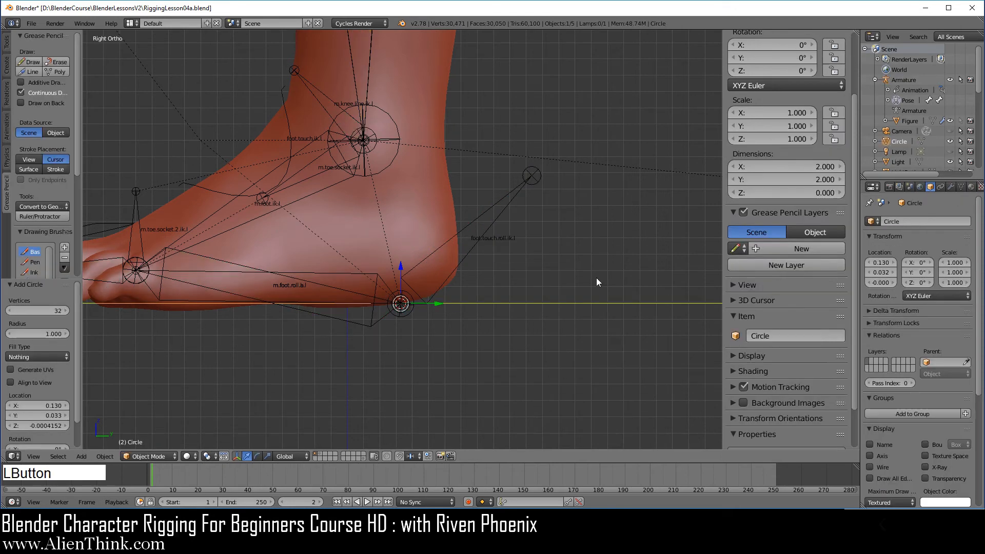
middle_drag(596, 278, 438, 242)
right_click(438, 242)
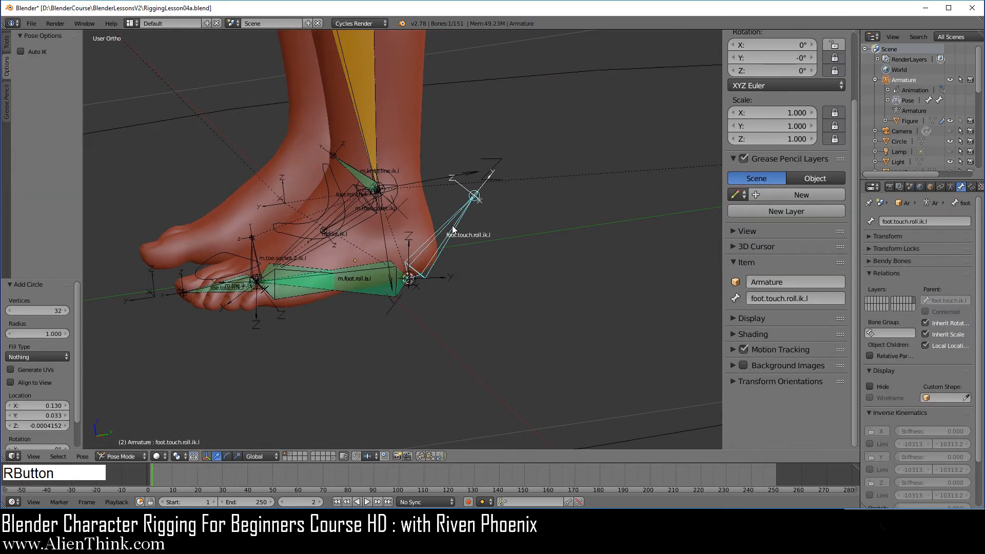
shift+right_click(540, 383)
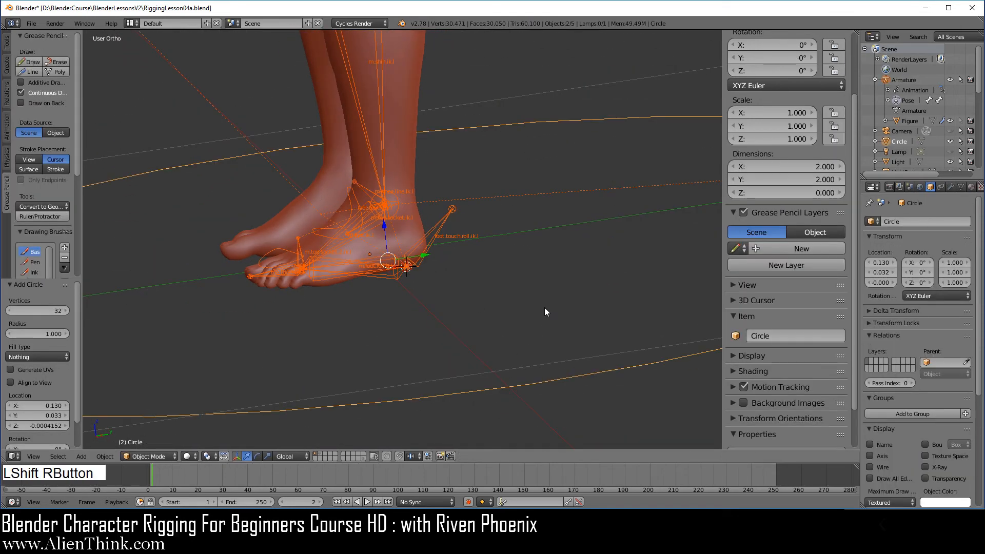
key(ctrl+shift+c)
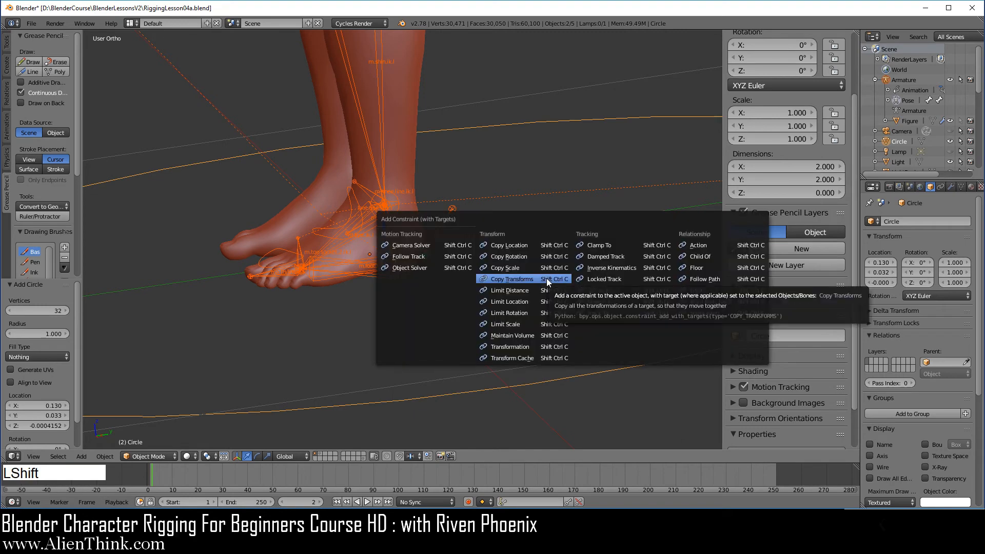
click(547, 279)
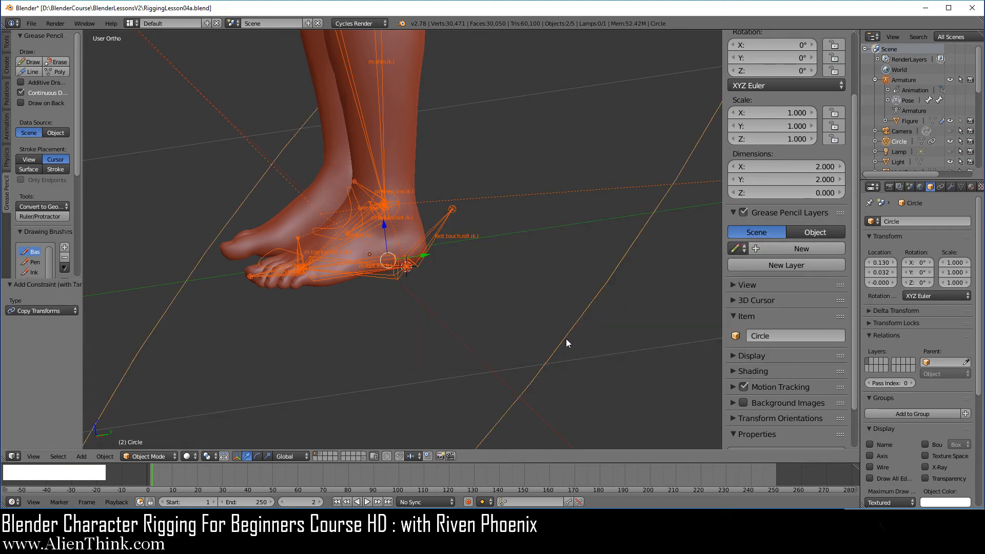
Apply the visual transform to the new circle and remove its Copy Transforms constraint.
right_click(565, 338)
key(ctrl+a)
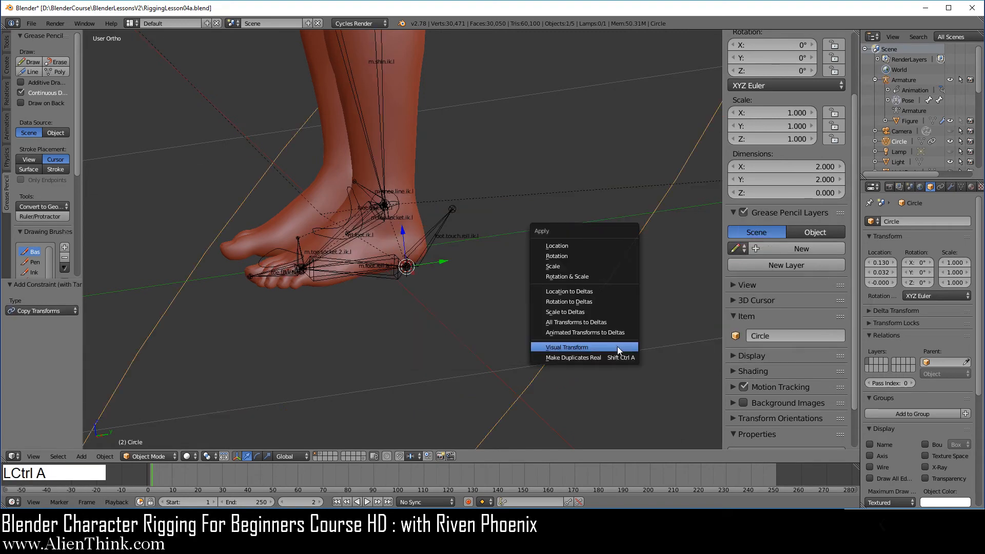
click(617, 347)
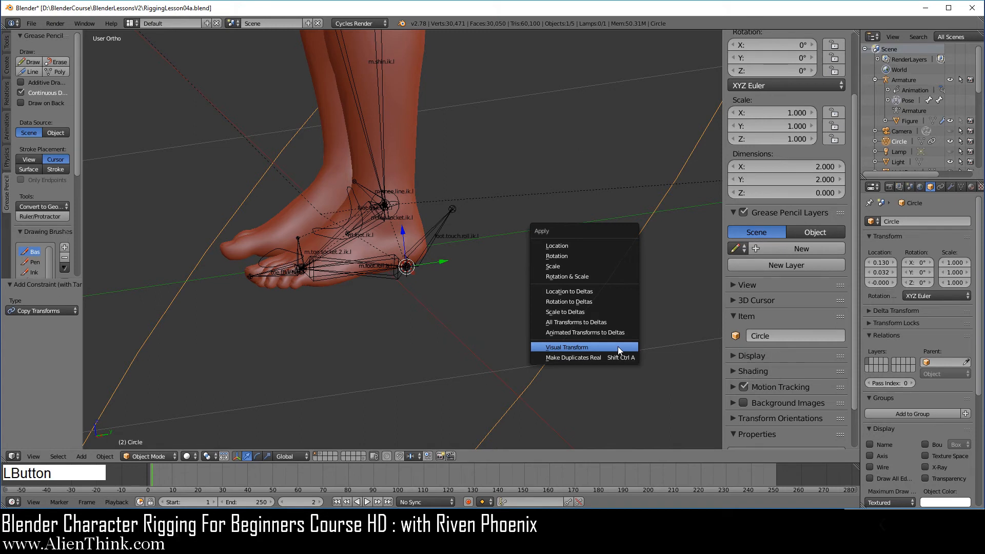
click(940, 188)
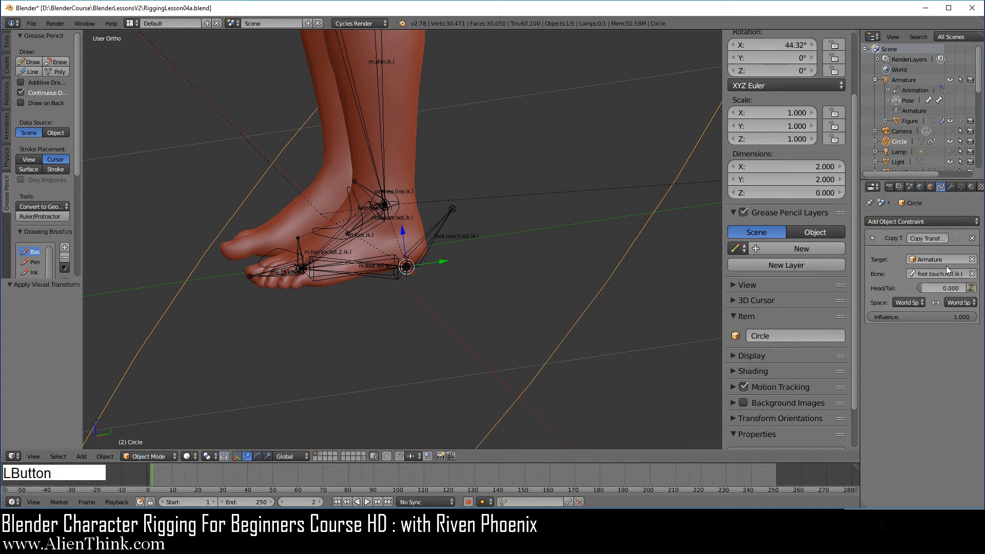
click(972, 239)
Rename the circle w.foot.touch.roll.ik.l, reusing the name of the foot.touch.roll.ik.l bone with a w. prefix.
right_click(441, 231)
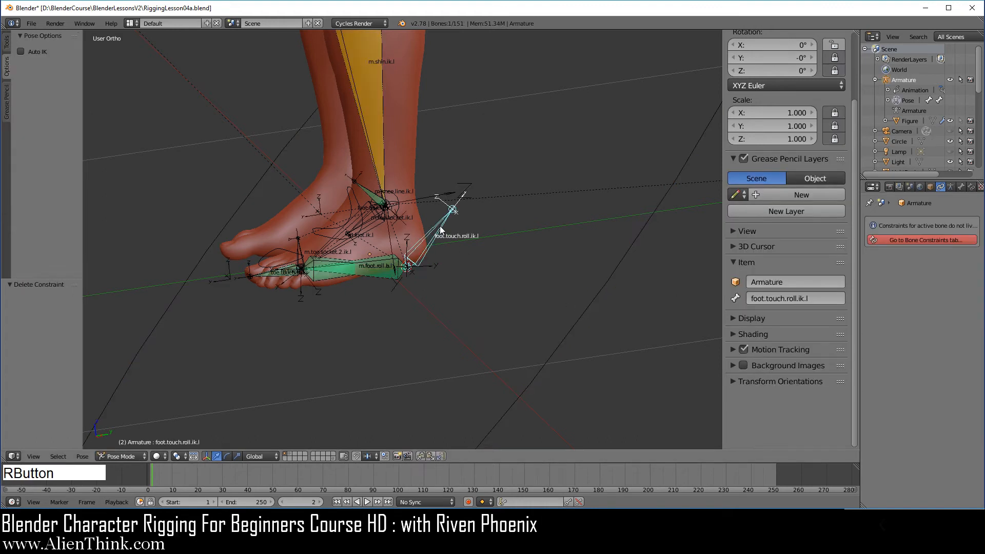
key(ctrl+c)
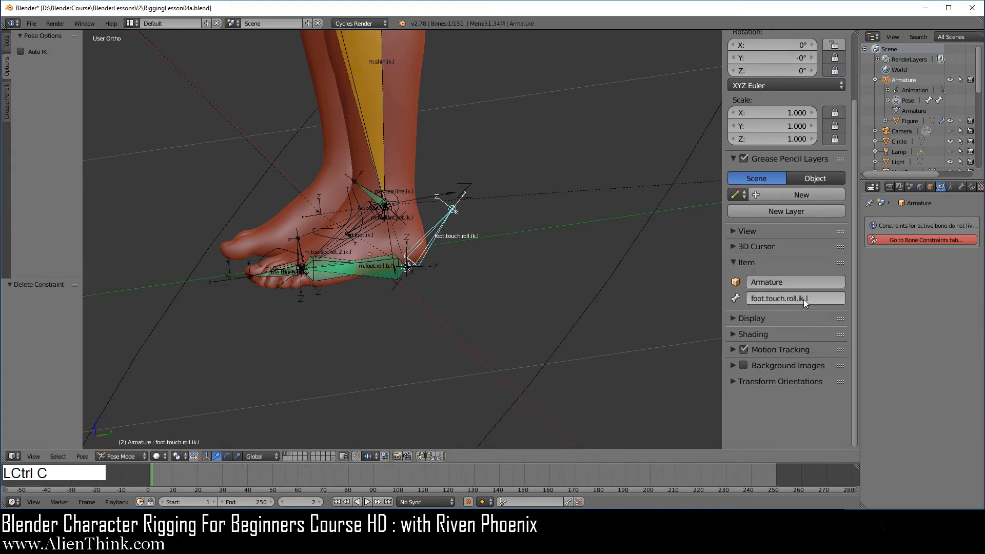
right_click(610, 281)
click(779, 336)
text(w)
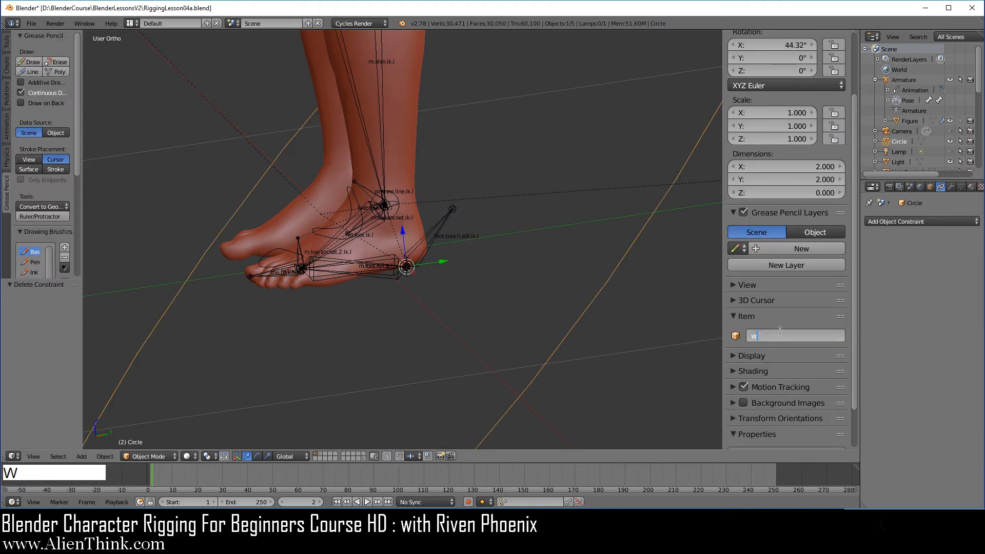
text(.)
key(ctrl+v)
key(Return)
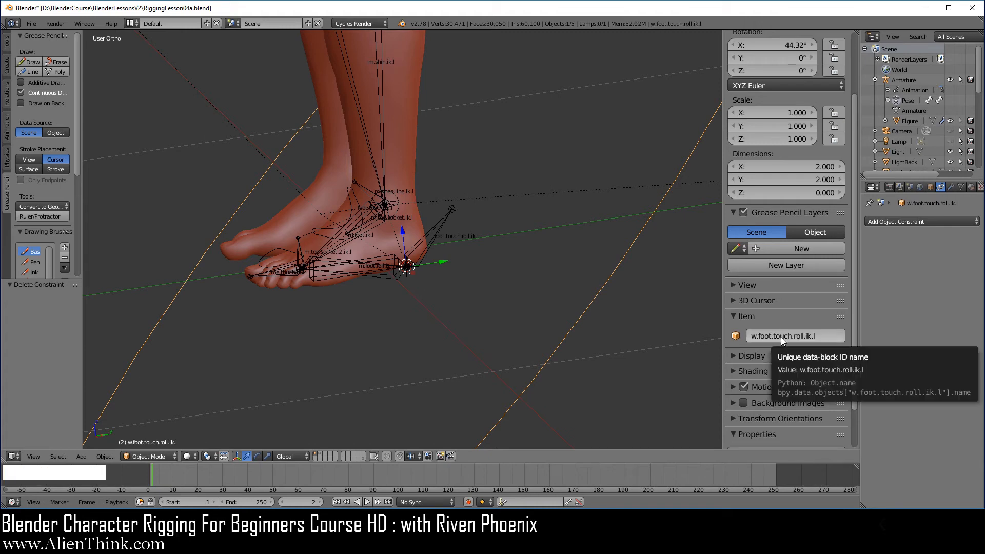
Assign w.foot.touch.roll.ik.l as the custom shape of the foot.touch.roll.ik.l bone.
key(ctrl+c)
right_click(446, 224)
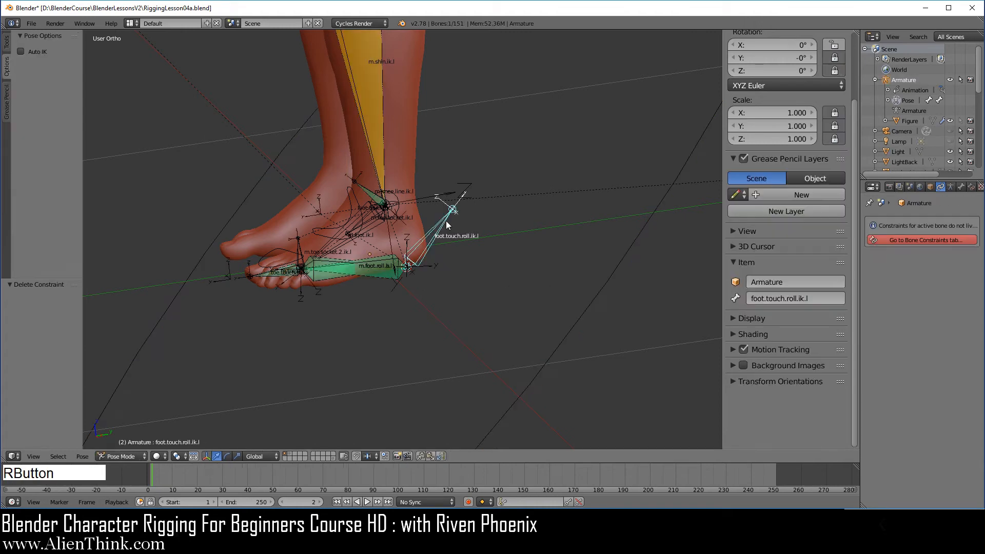
click(960, 187)
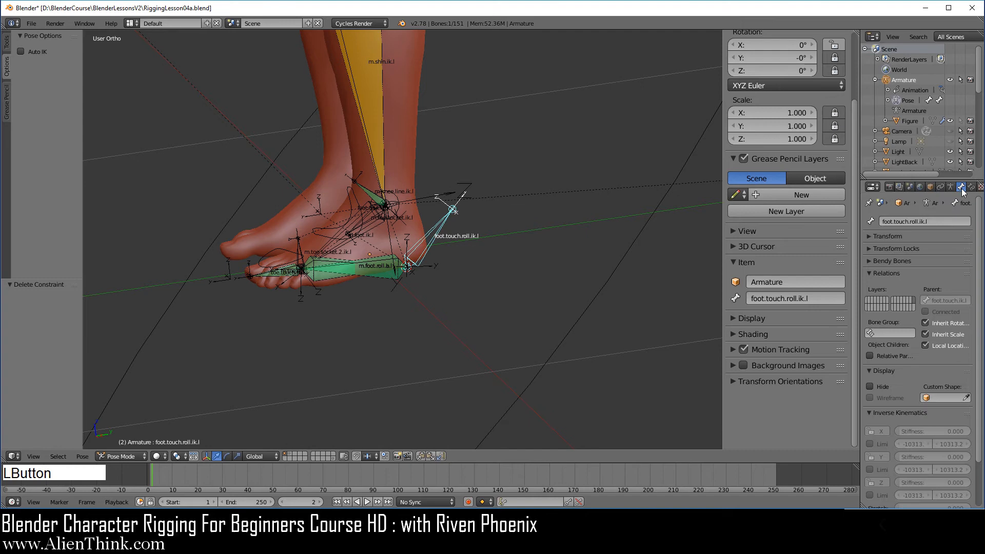
click(950, 399)
key(ctrl+v)
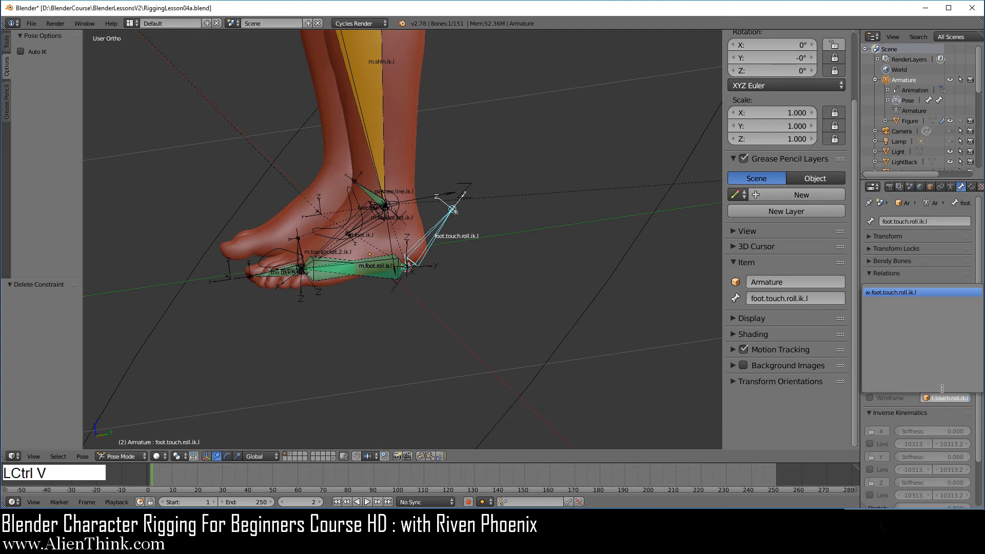
click(921, 292)
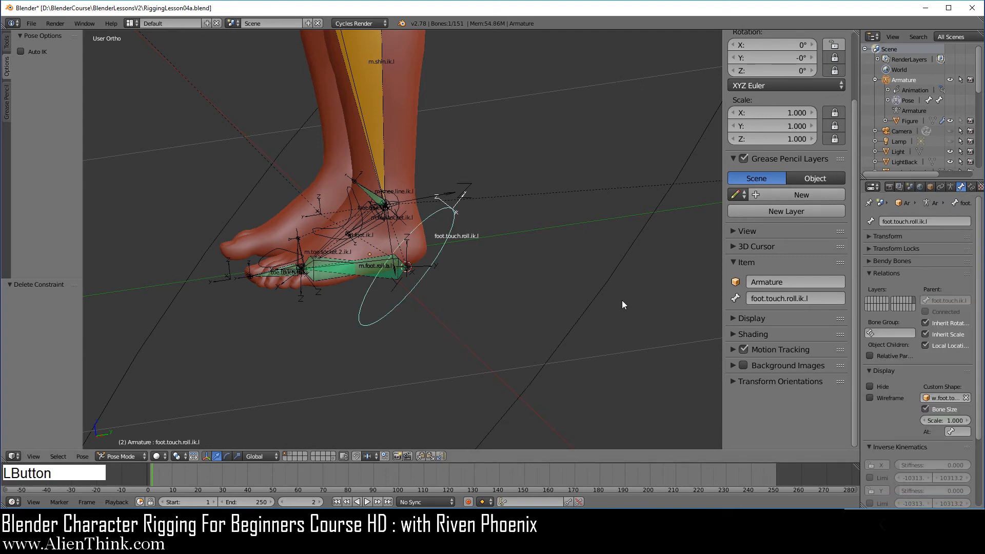
Scale the w.foot.touch.roll.ik.l circle down to about 0.154 and turn on X-Ray for it.
right_click(602, 285)
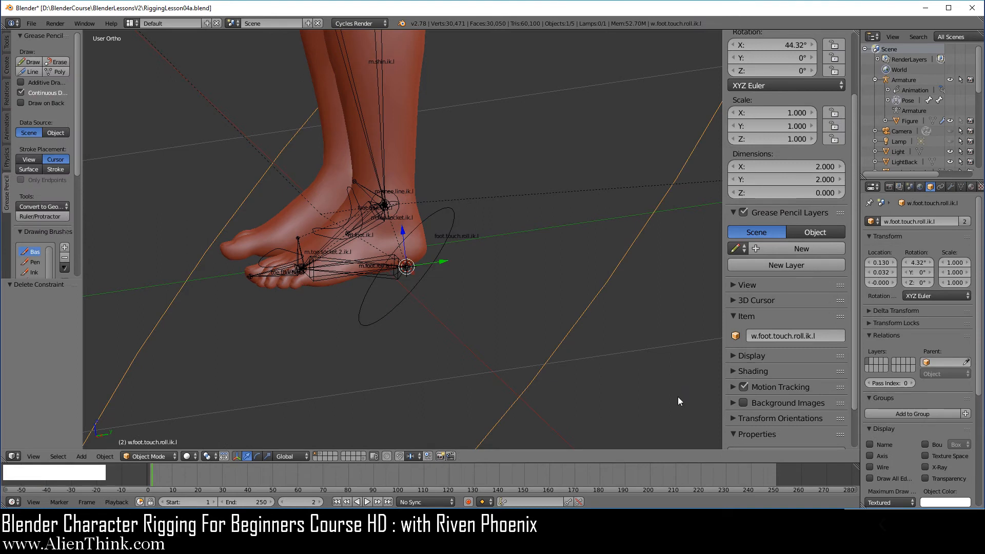
key(s)
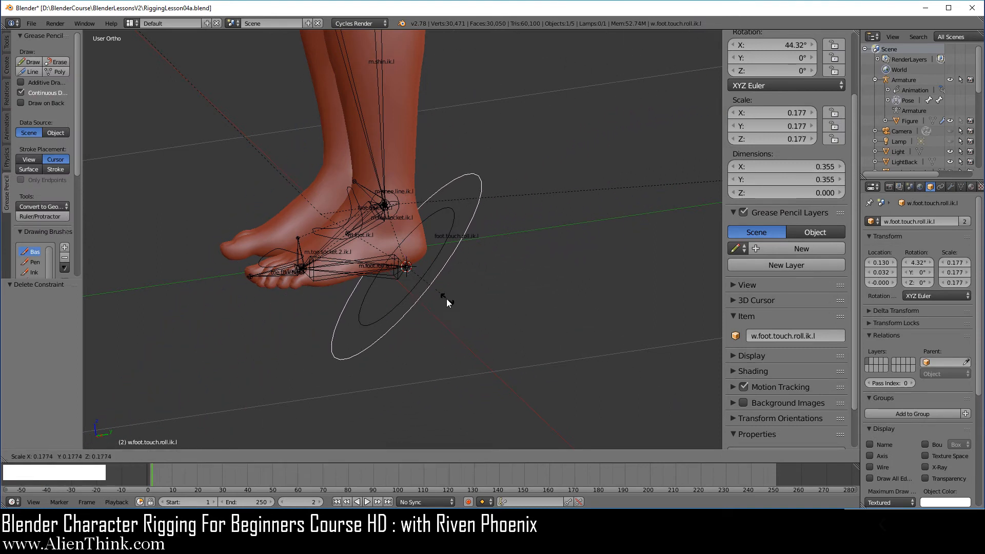
click(433, 305)
click(940, 469)
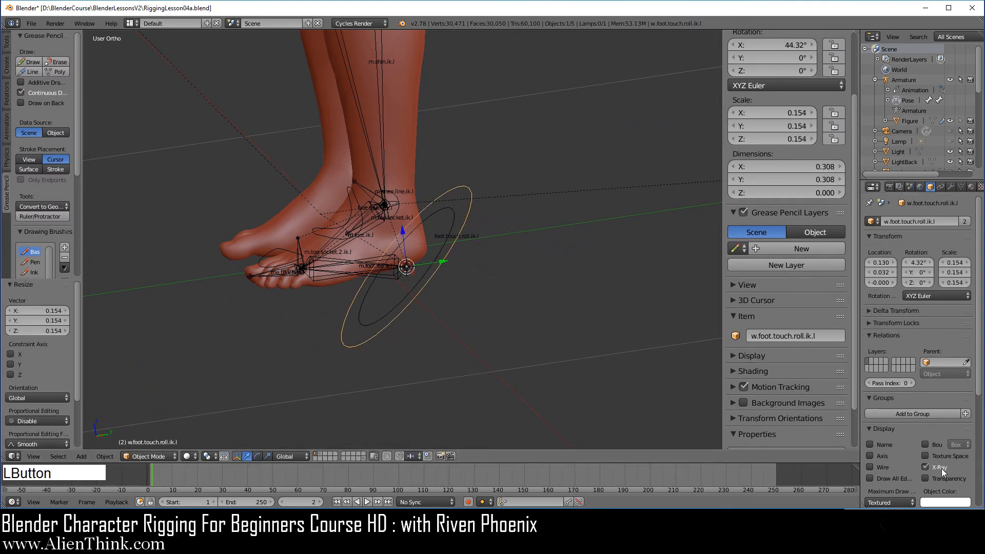
Shrink the w.foot.touch.roll.ik.l circle further to a scale of about 0.128, slightly larger than the bone's displayed shape.
key(KP_3)
shift+middle_drag(528, 381, 501, 378)
middle_drag(334, 321, 380, 360)
scroll(442, 384, up, 3)
shift+middle_drag(442, 387, 444, 390)
key(KP_Decimal)
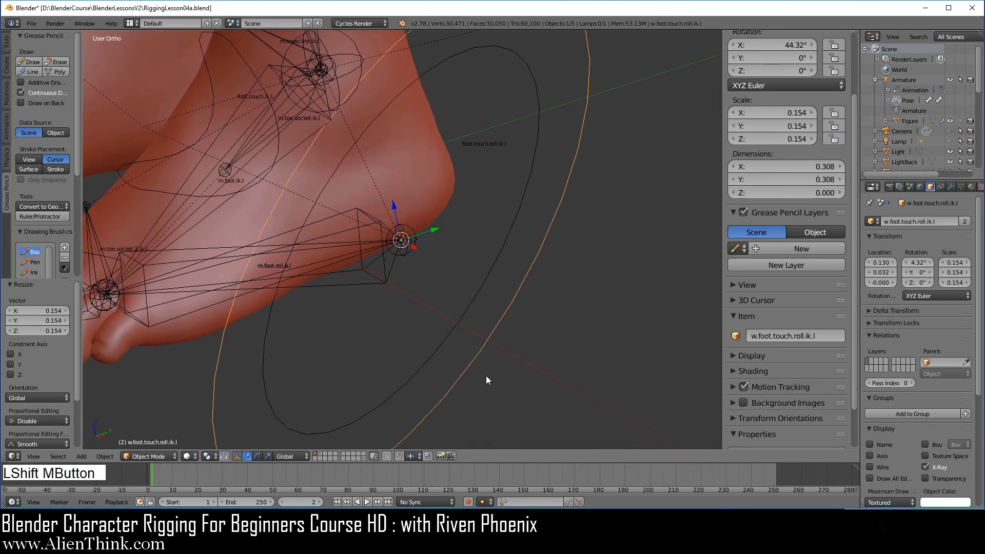
key(s)
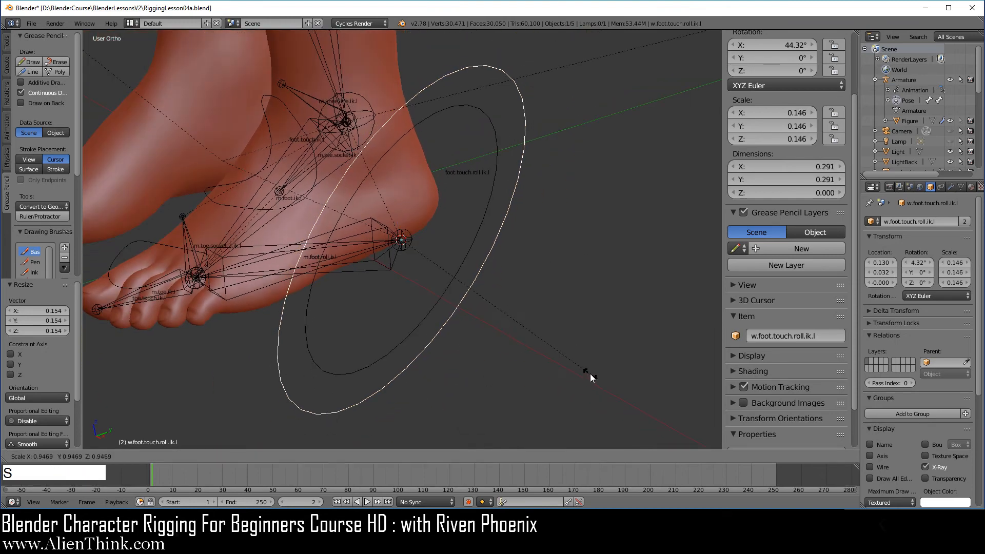
click(565, 361)
scroll(564, 368, up, 2)
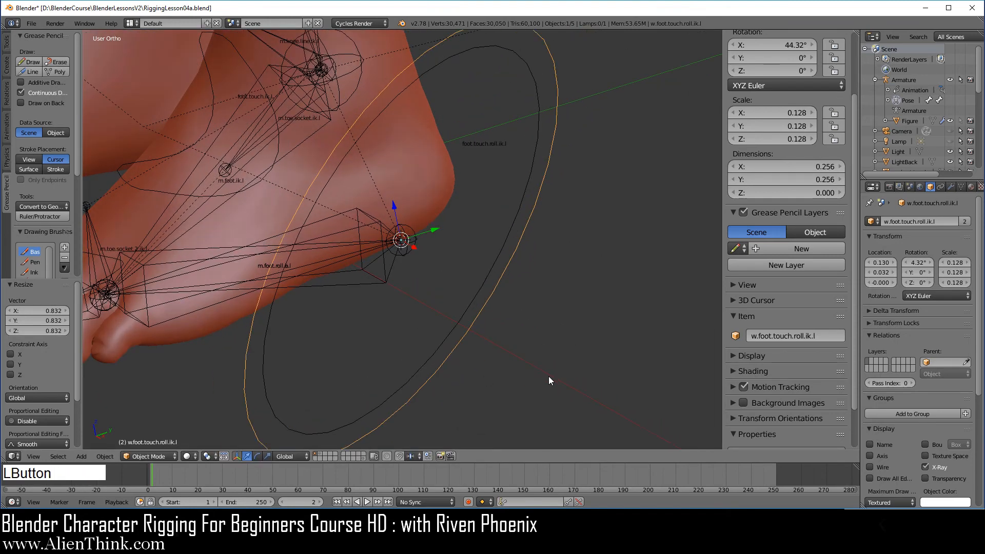
middle_drag(549, 377, 519, 336)
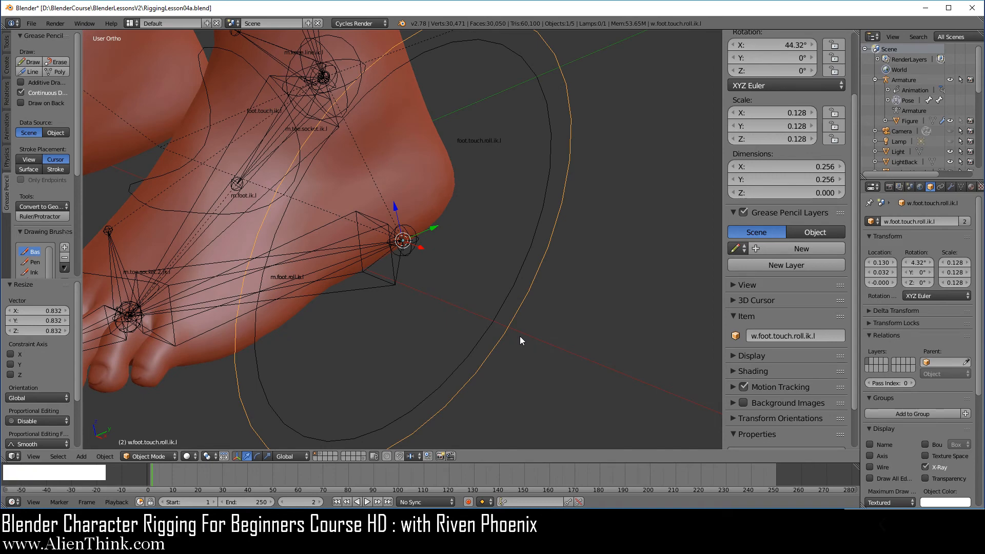
Delete all vertices in the lower half of the w.foot.touch.roll.ik.l circle, with selection not limited to visible geometry.
key(Tab)
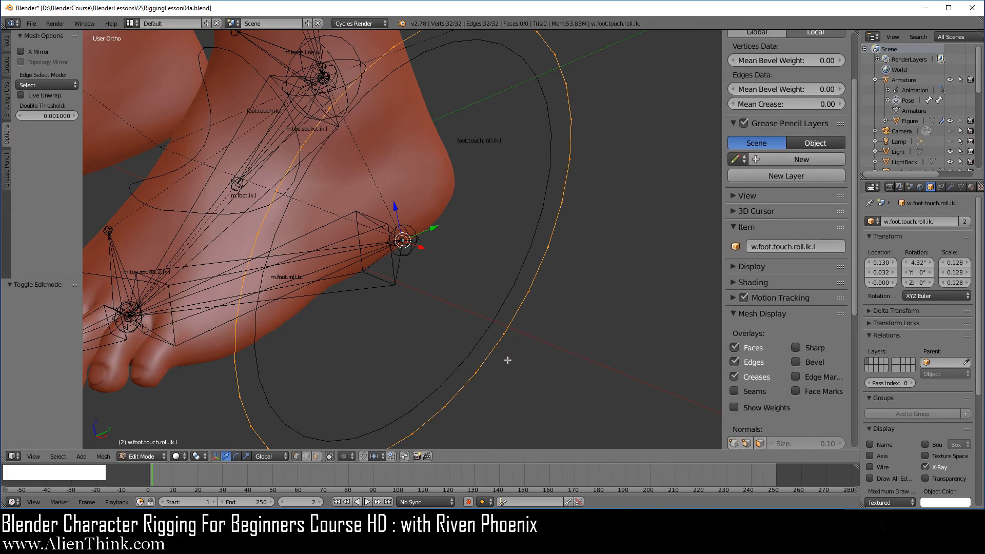
key(KP_3)
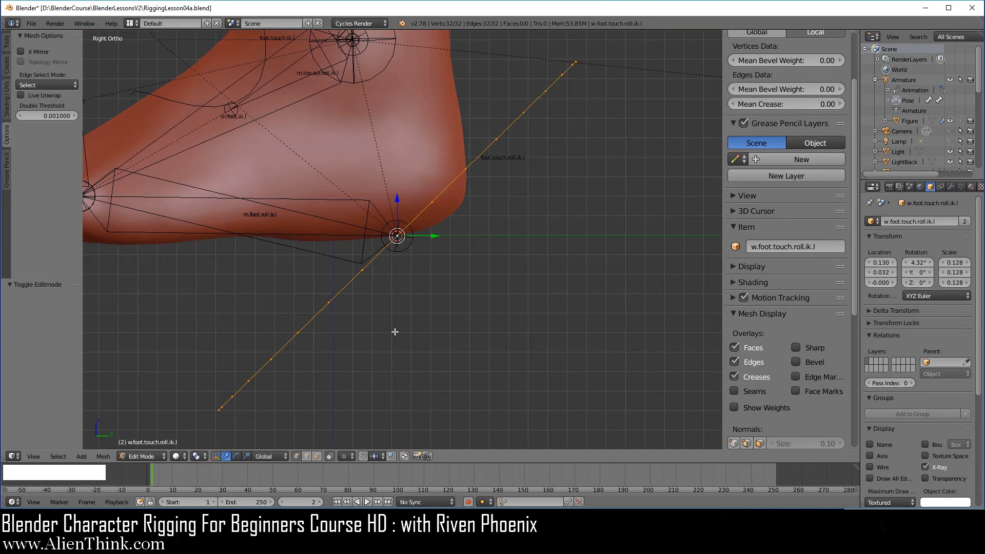
key(a)
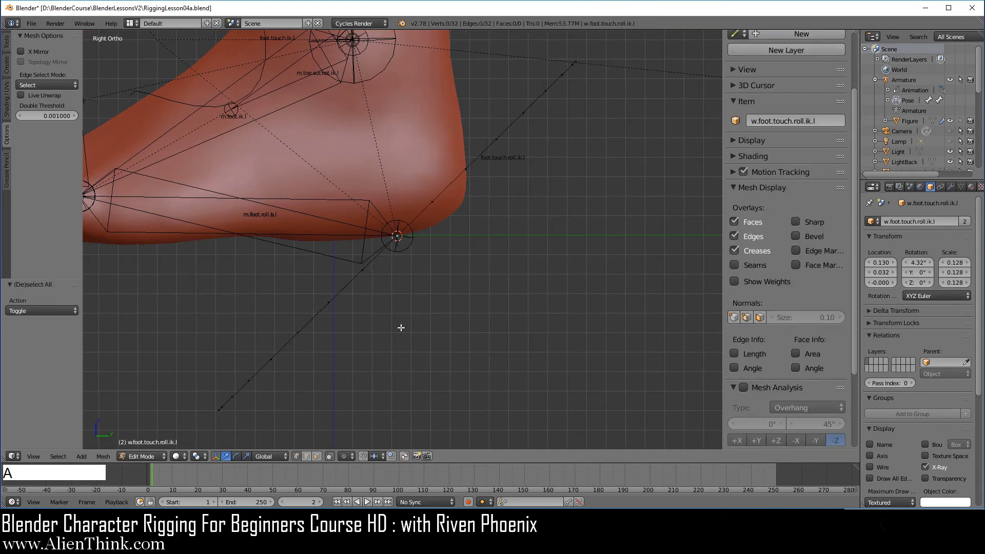
key(c)
mouse_move(365, 294)
mouse_down()
mouse_move(363, 270)
mouse_move(319, 330)
mouse_move(241, 395)
mouse_move(263, 344)
mouse_move(258, 377)
mouse_move(330, 311)
mouse_up()
right_click(400, 345)
middle_drag(356, 345, 301, 310)
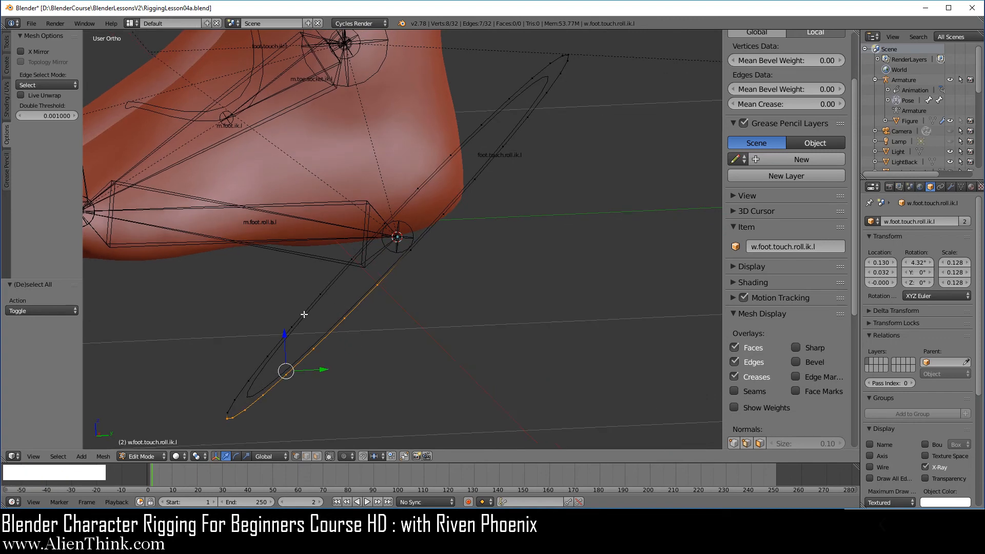
key(KP_3)
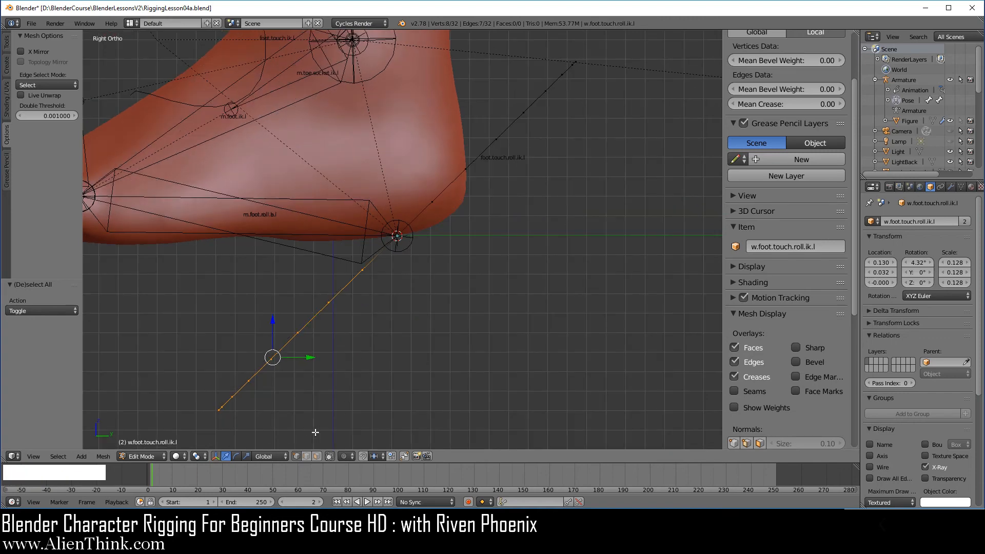
click(332, 457)
key(c)
mouse_move(356, 294)
mouse_down()
mouse_move(365, 269)
mouse_move(224, 405)
mouse_up()
right_click(420, 394)
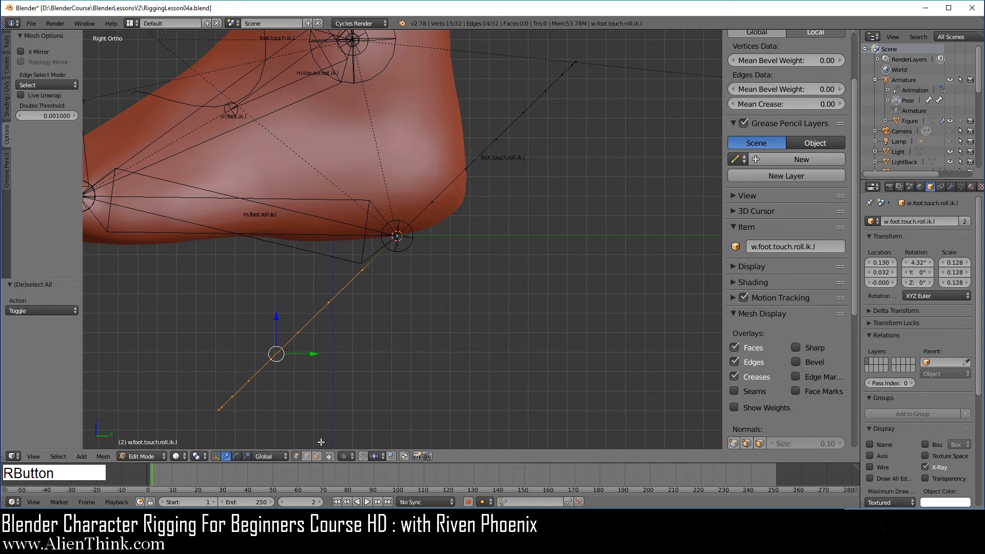
click(330, 457)
key(x)
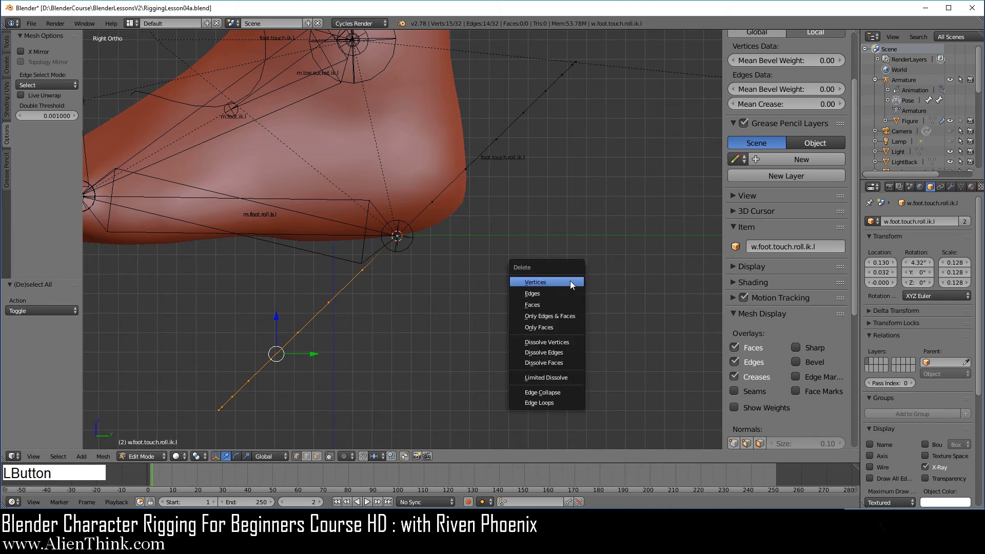
click(570, 282)
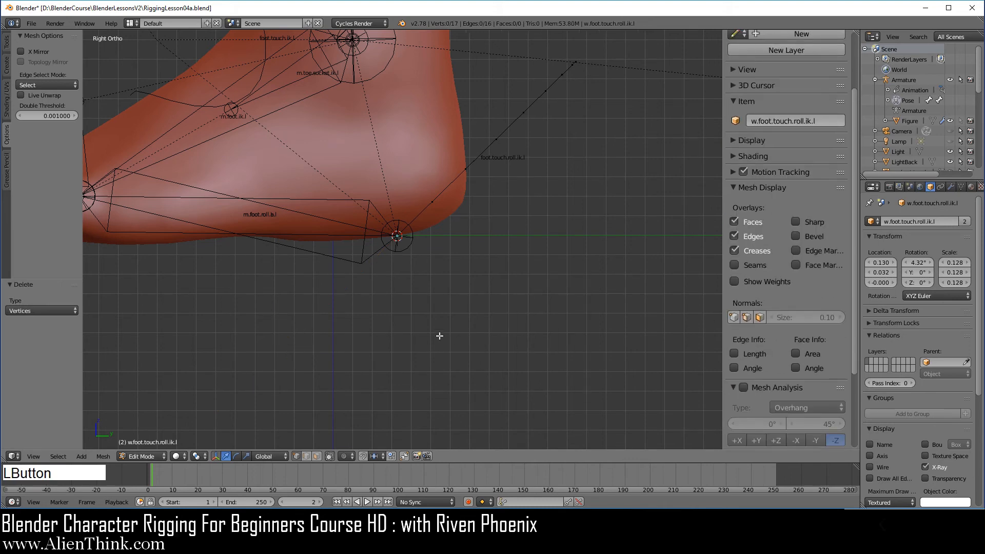
Narrow the whole half circle along global X by a factor of about 0.207 and subdivide its edges with one cut.
mouse_move(439, 336)
middle_down()
mouse_move(405, 314)
mouse_move(434, 354)
middle_up()
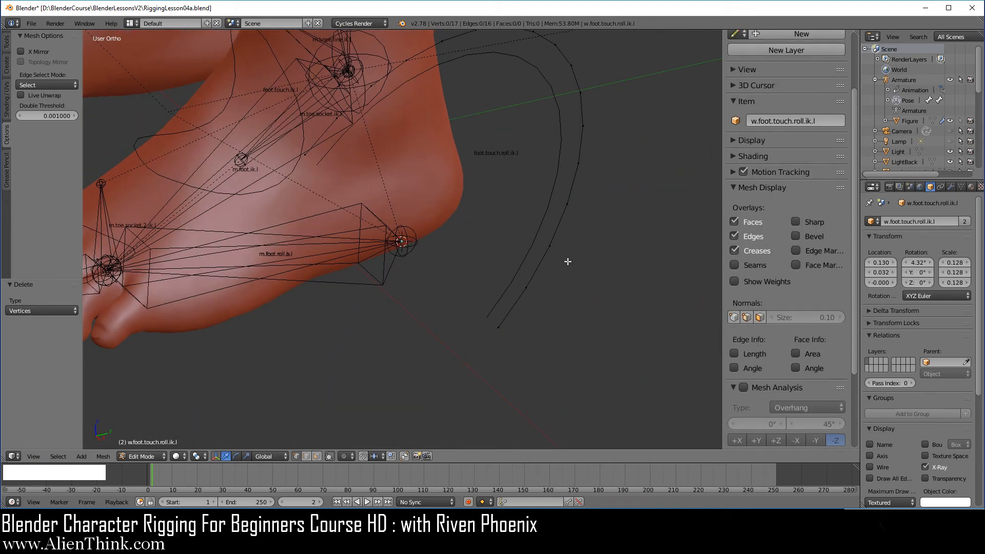
key(a)
shift+middle_drag(620, 305, 456, 378)
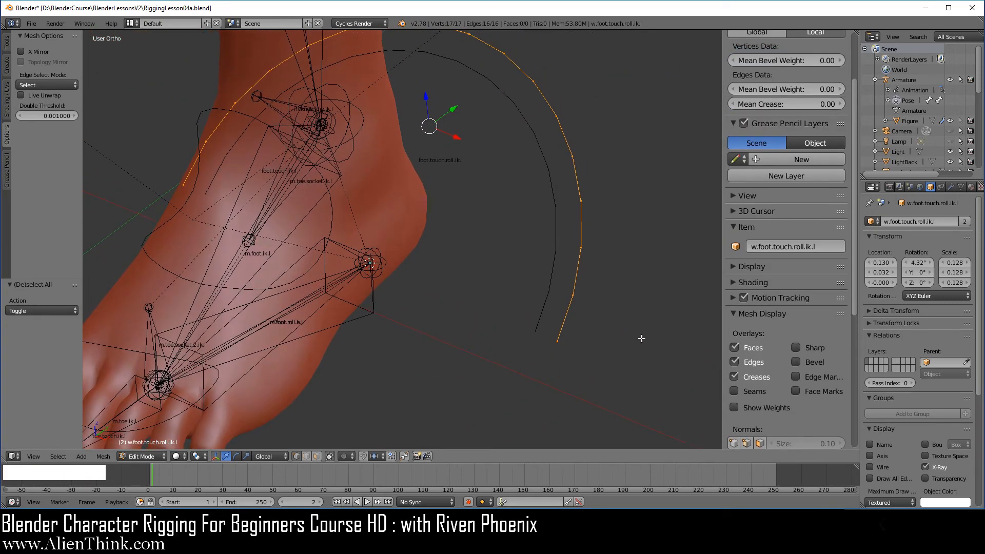
key(x)
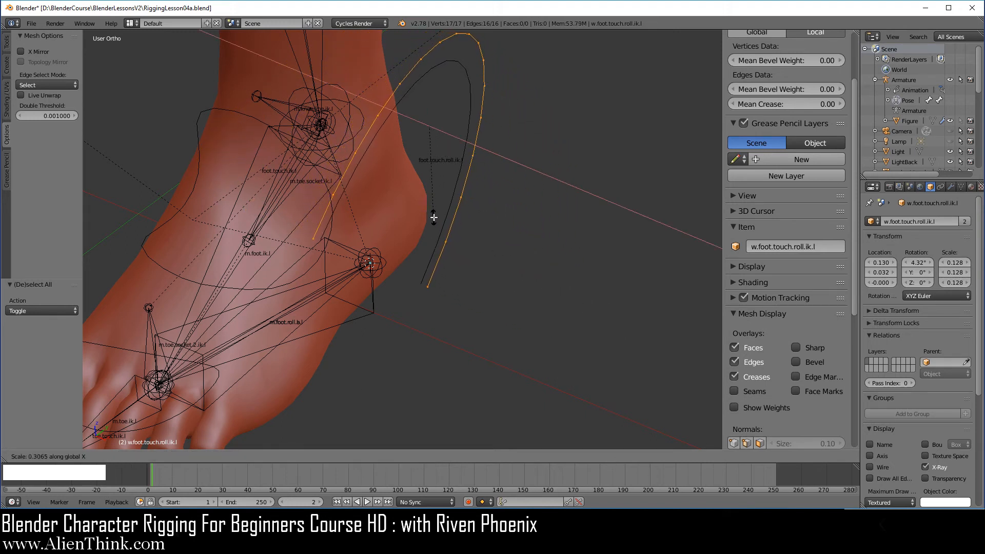
click(458, 215)
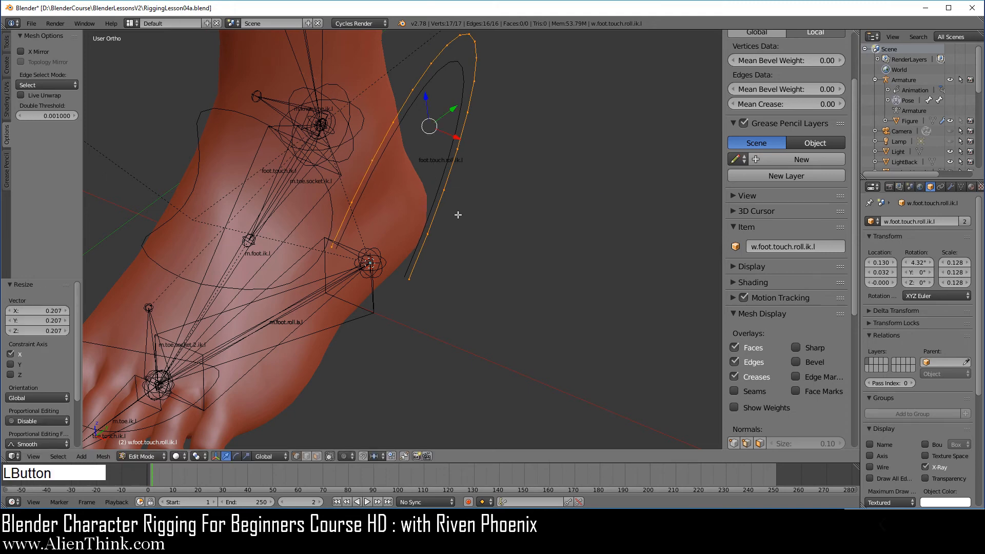
key(w)
click(596, 139)
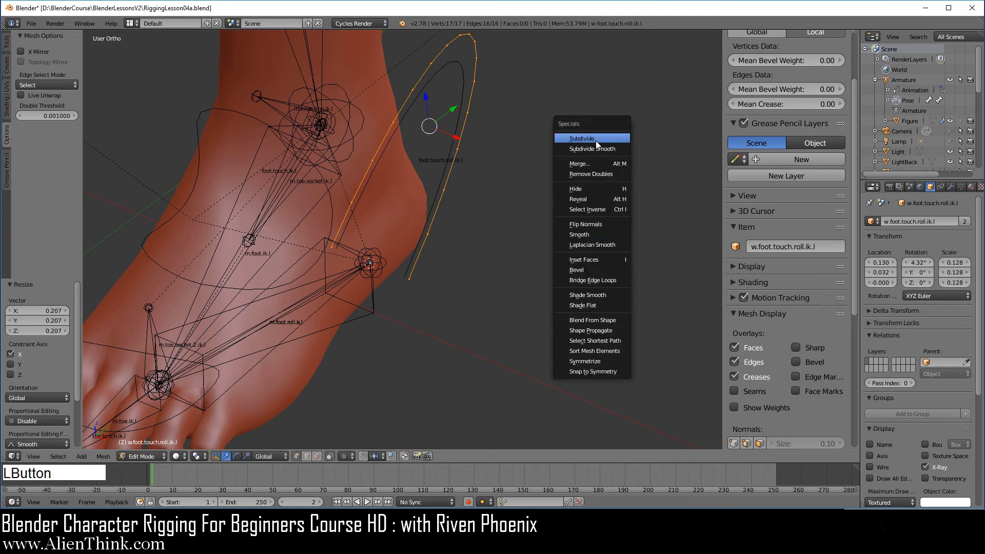
Close the w.foot.touch.roll.ik.l half circle with an edge between its two open end vertices and subdivide that edge twice.
shift+middle_drag(564, 213, 426, 313)
key(KP_3)
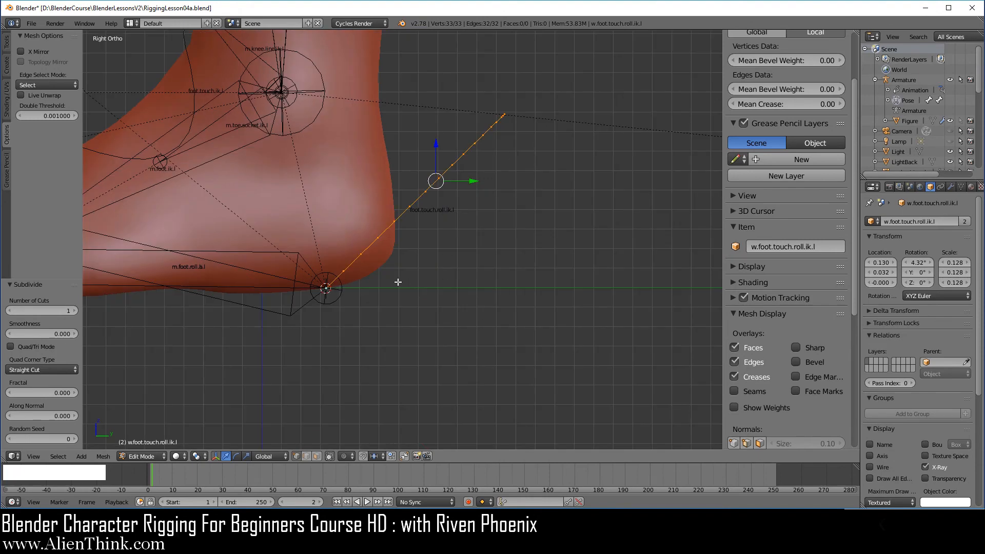
middle_drag(398, 281, 442, 347)
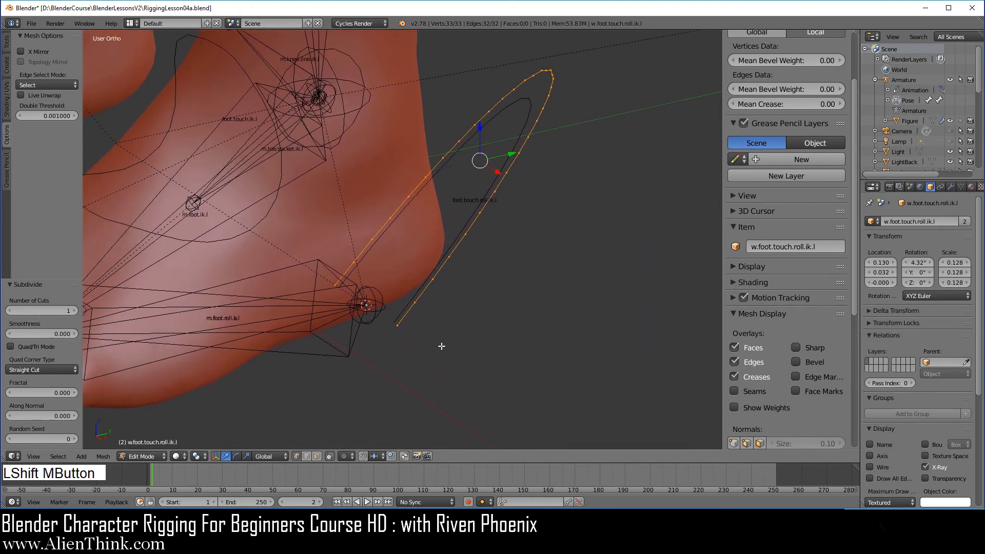
right_click(395, 325)
shift+right_click(335, 285)
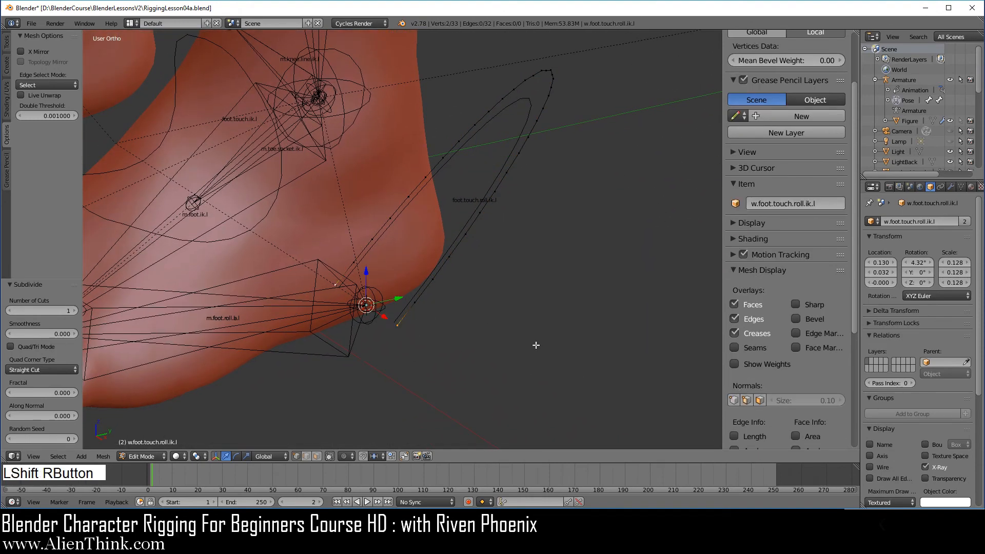
key(f)
key(w)
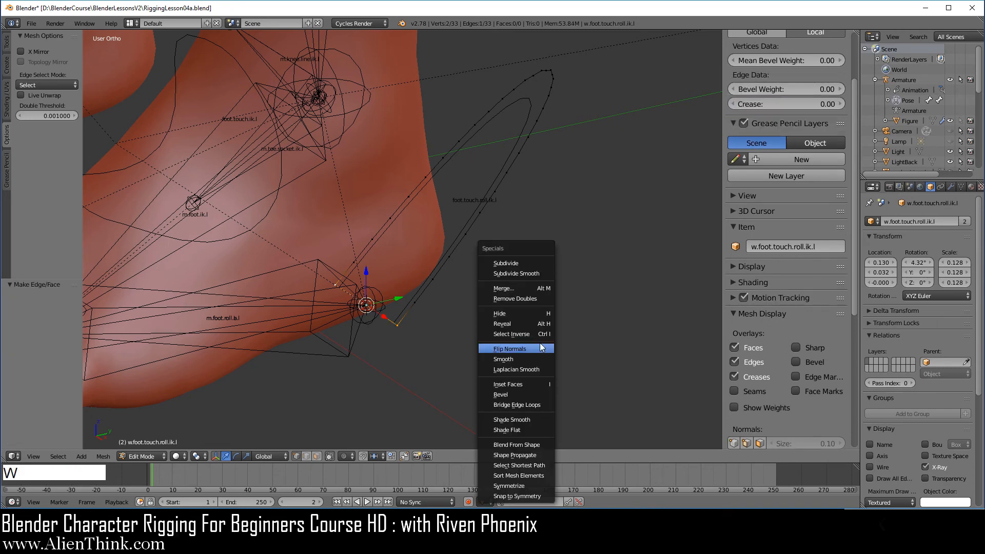
click(524, 263)
key(w)
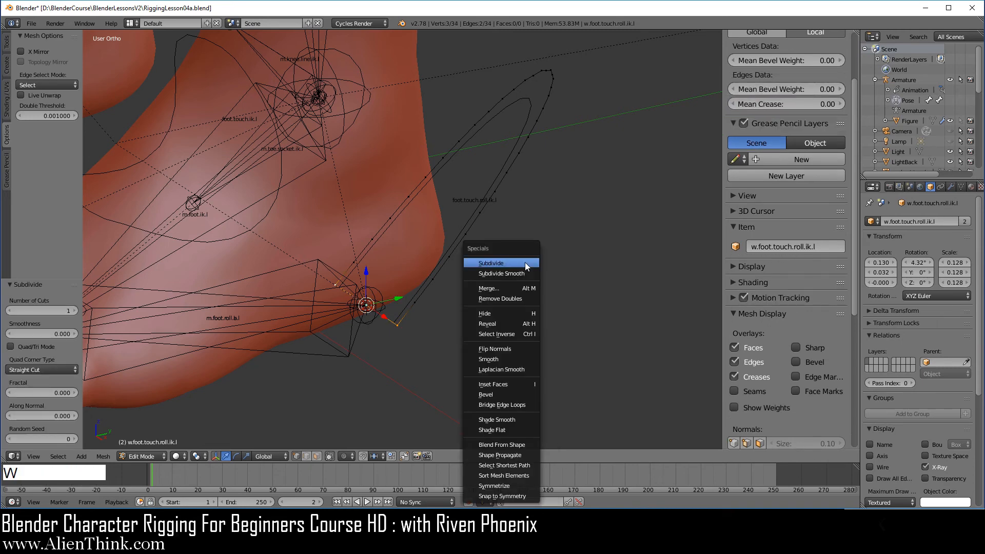
click(525, 263)
Shift all vertices of w.foot.touch.roll.ik.l along negative global X in back view, and move the object itself 0.002 along X.
middle_drag(524, 262, 464, 306)
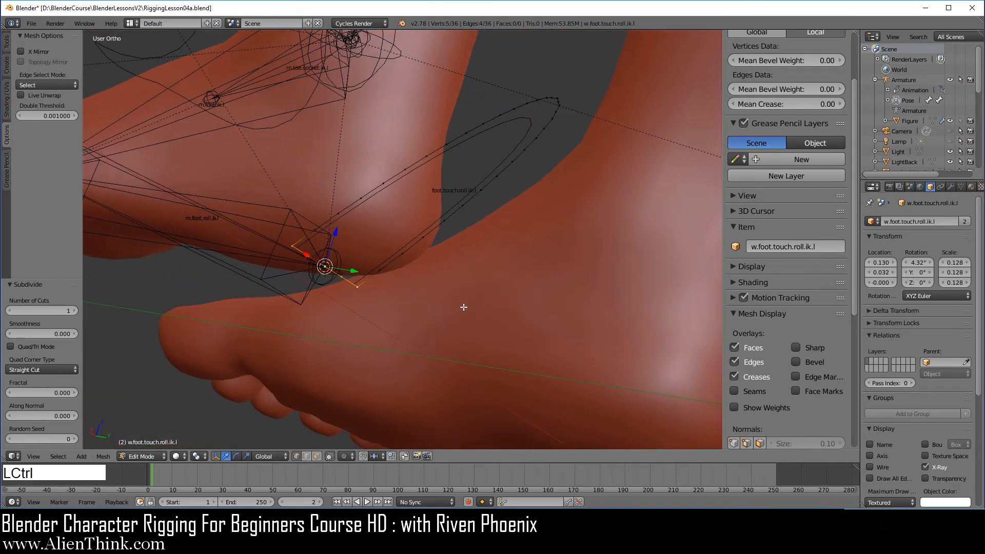
key(KP_1)
key(ctrl+KP_1)
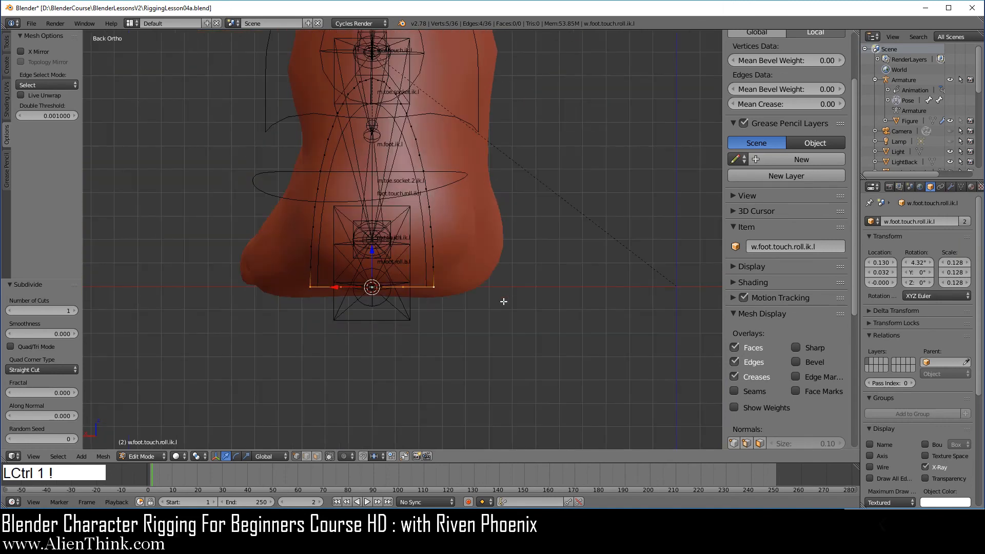
key(a)
key(a)
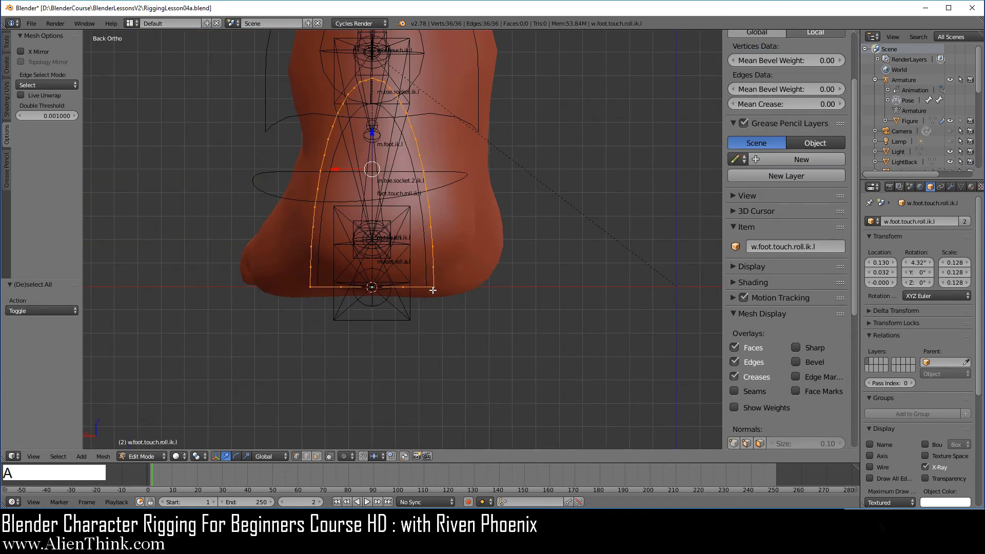
drag(334, 168, 420, 128)
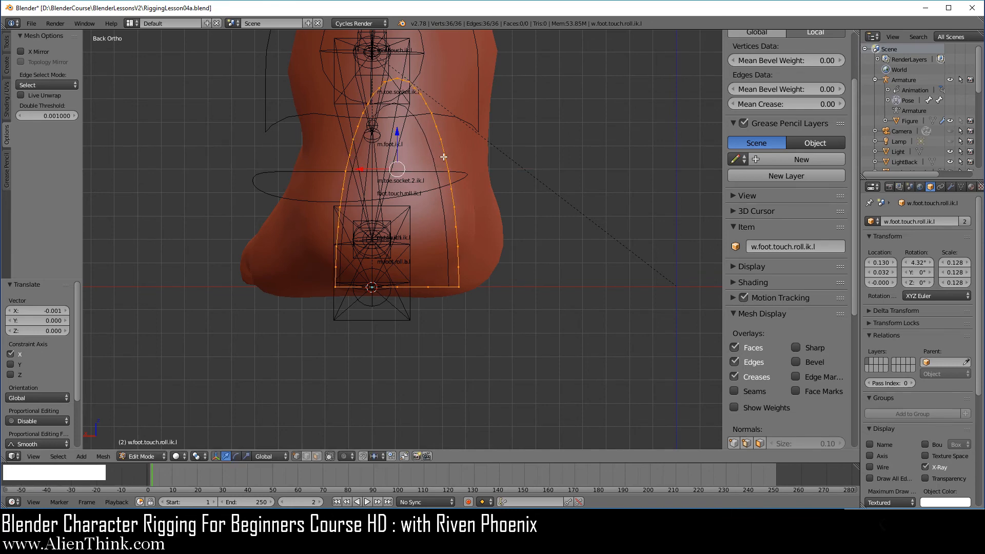
key(Tab)
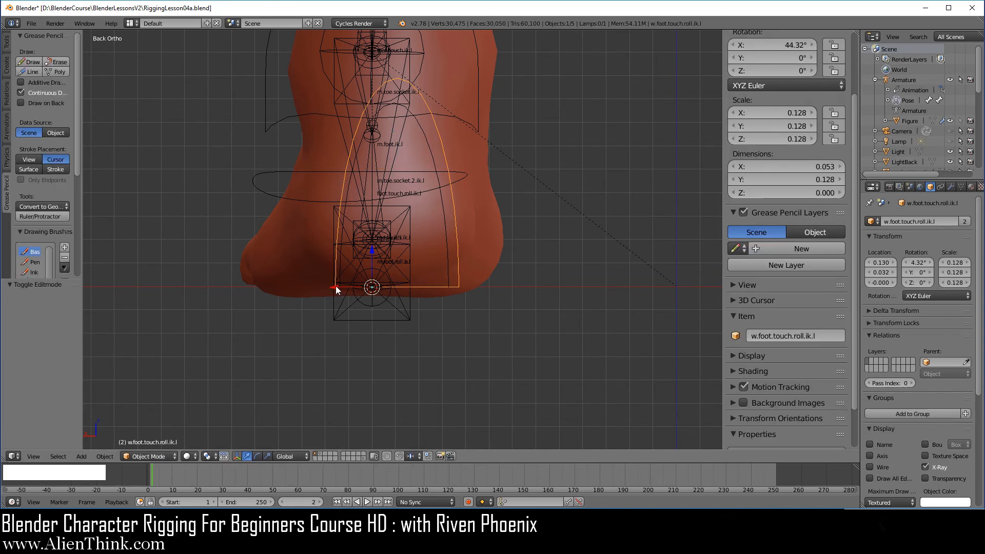
drag(334, 286, 331, 286)
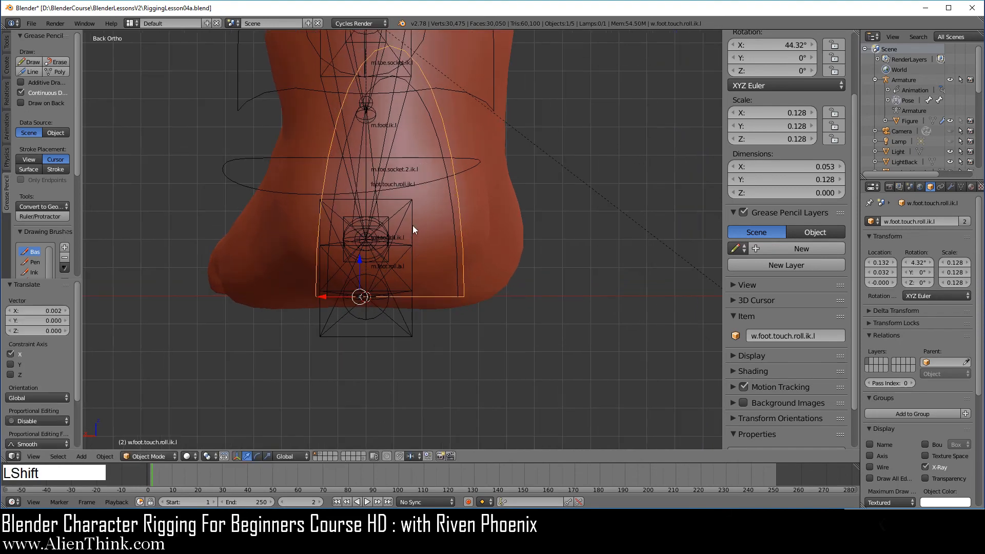
Pinch the middle of the w.foot.touch.roll.ik.l shape by scaling two opposite side vertices to about 0.572 with smooth proportional editing.
shift+middle_drag(412, 226, 421, 266)
key(Tab)
right_click(461, 199)
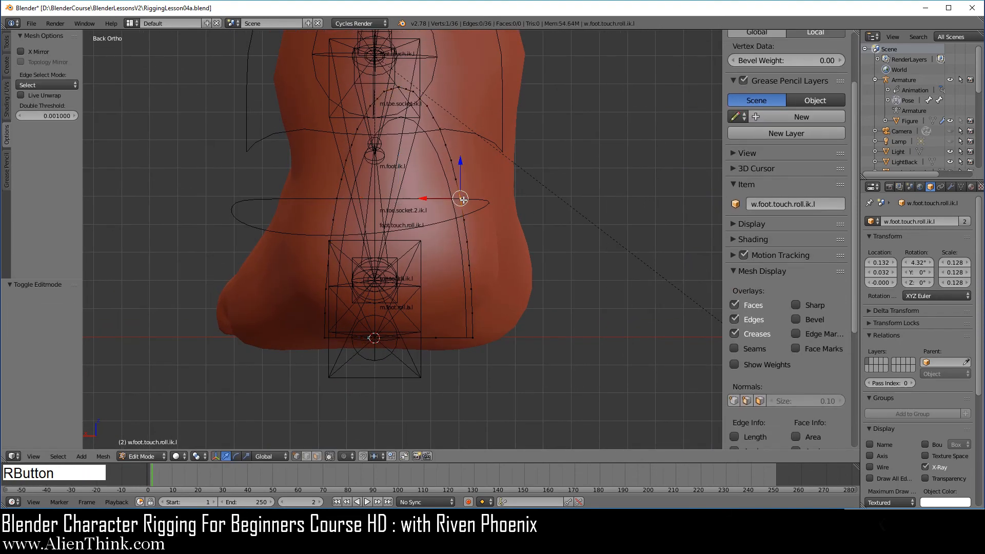
shift+right_click(340, 201)
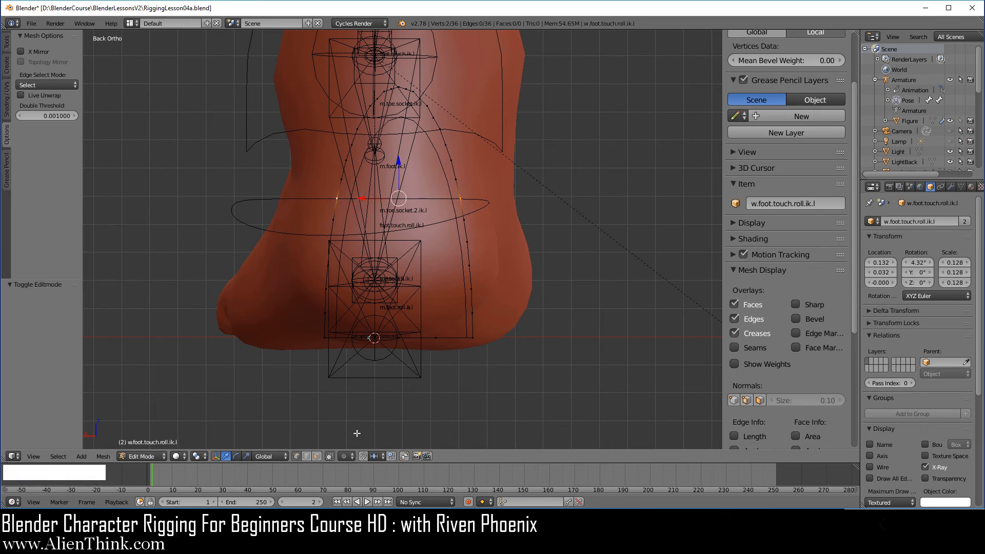
click(345, 456)
click(362, 431)
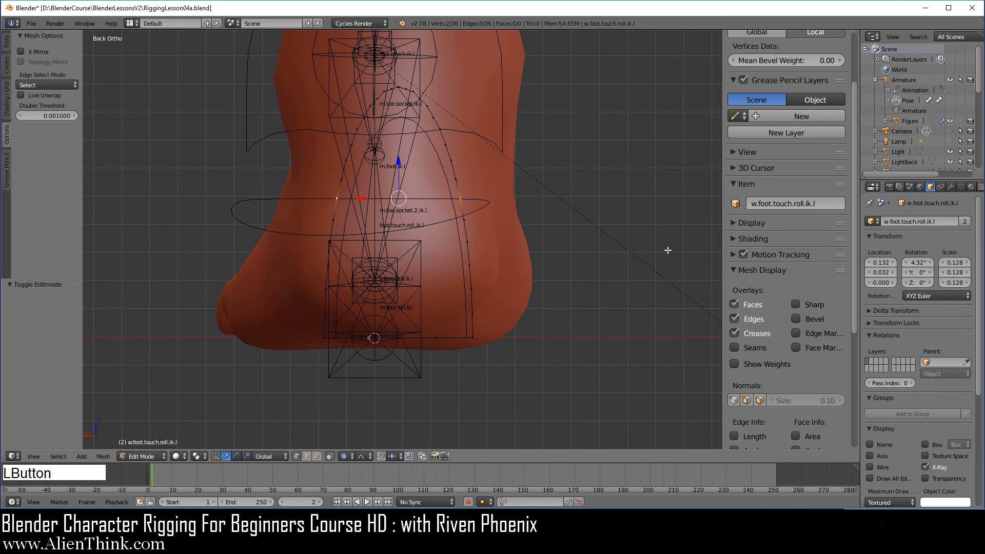
key(s)
scroll(638, 282, up, 4)
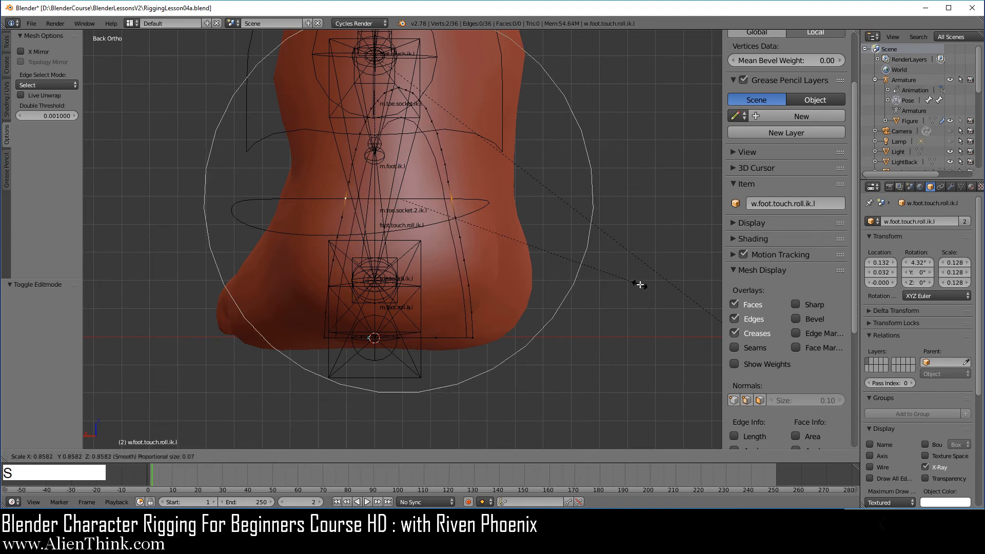
scroll(564, 246, up, 2)
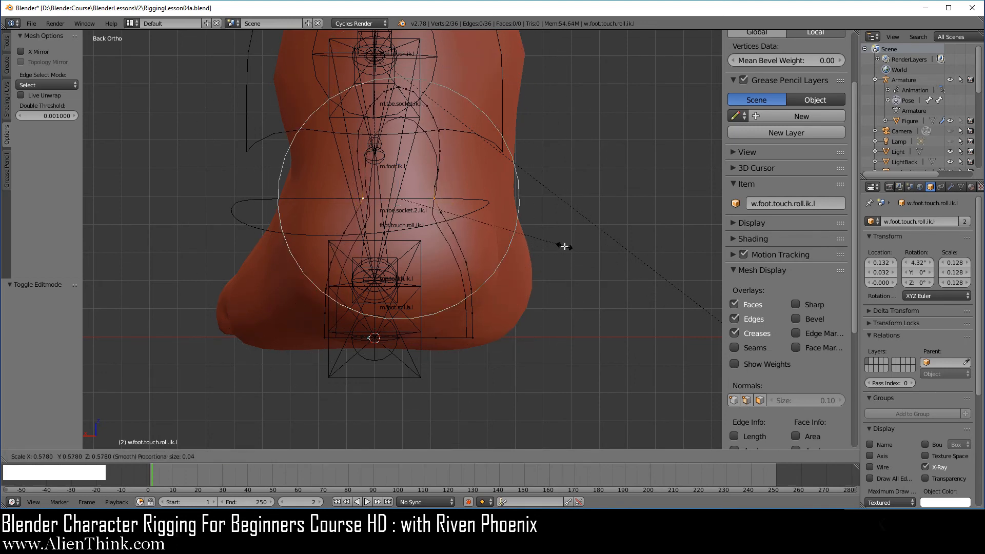
click(562, 248)
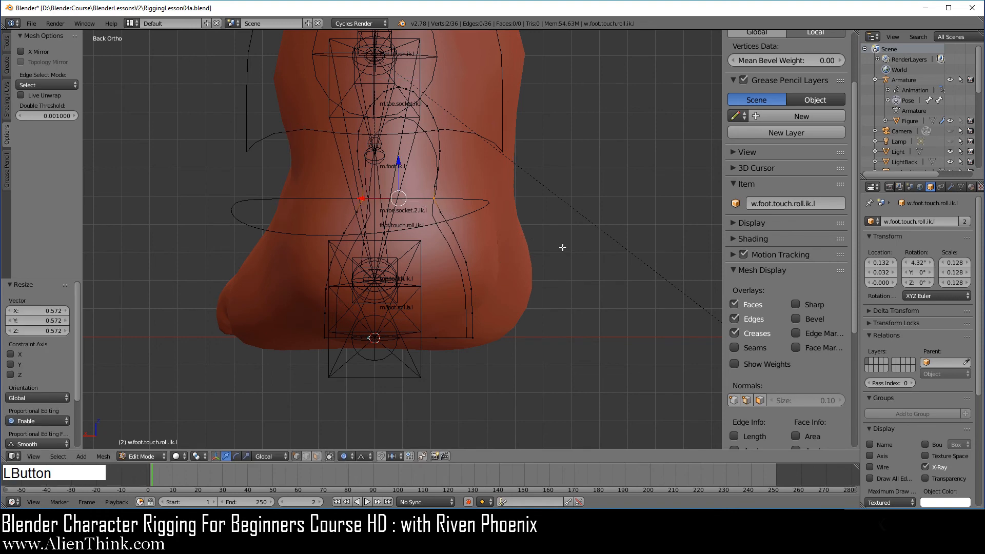
Bend the shape's tip vertex away from the heel by about 0.008 in Y and -0.014 in Z with proportional editing, in right view.
right_click(400, 86)
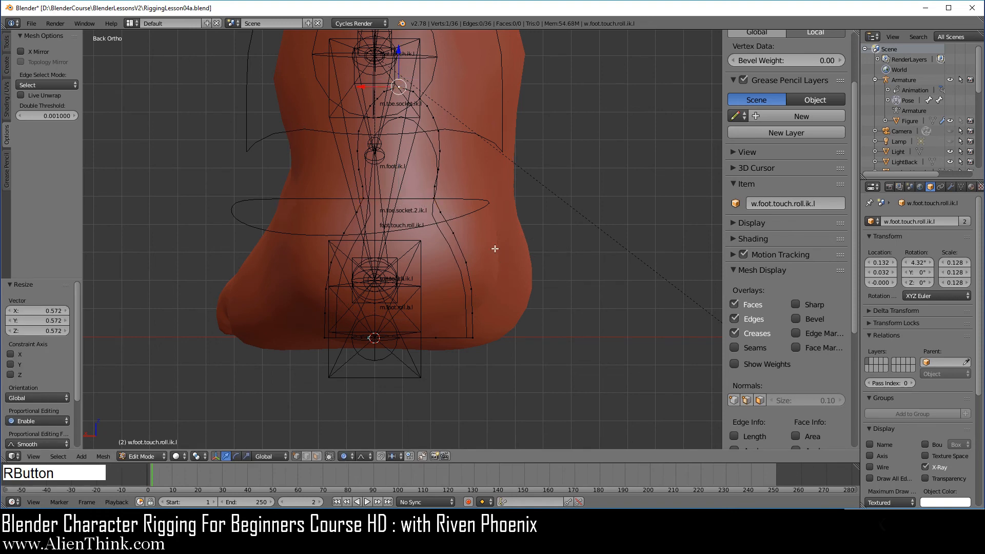
key(KP_3)
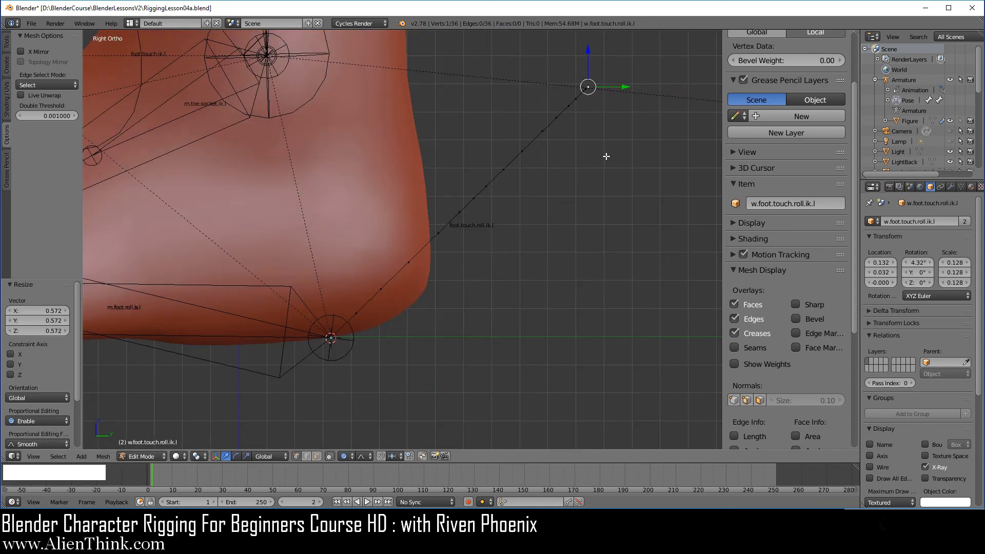
key(g)
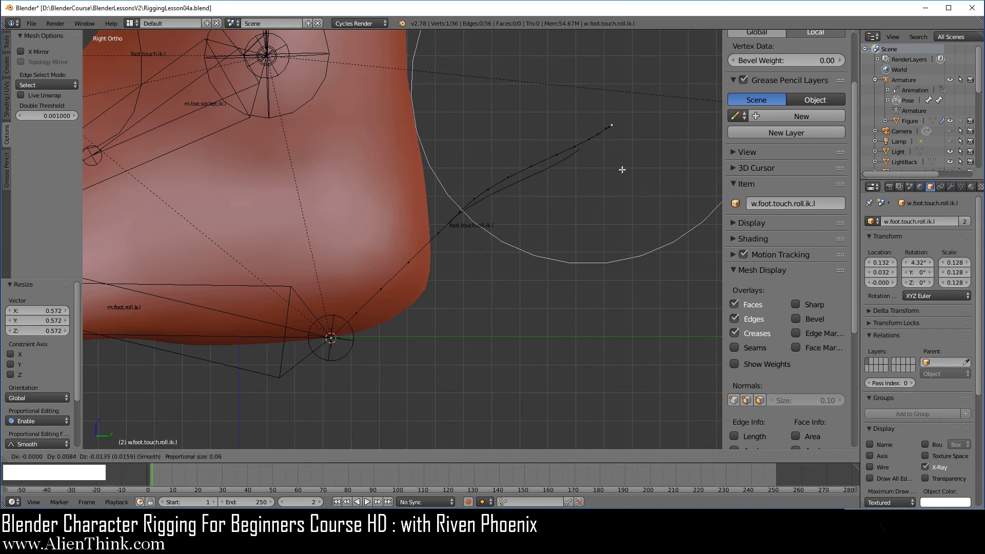
click(622, 169)
middle_drag(605, 226, 455, 357)
middle_drag(550, 298, 411, 333)
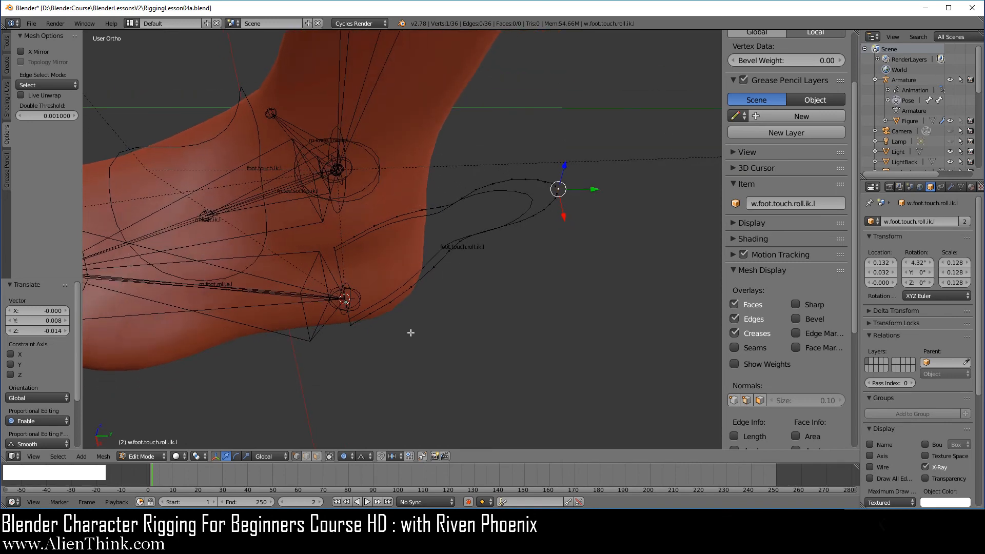
Return to Object Mode and move the w.foot.touch.roll.ik.l shape object to the last scene layer.
key(Tab)
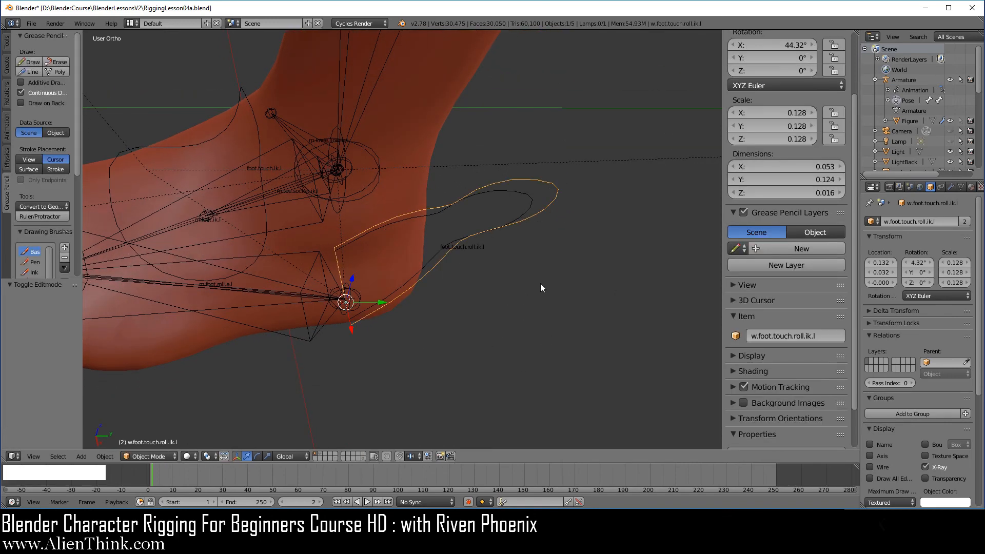
mouse_move(540, 286)
middle_down()
mouse_move(473, 347)
mouse_move(432, 279)
mouse_move(445, 277)
middle_up()
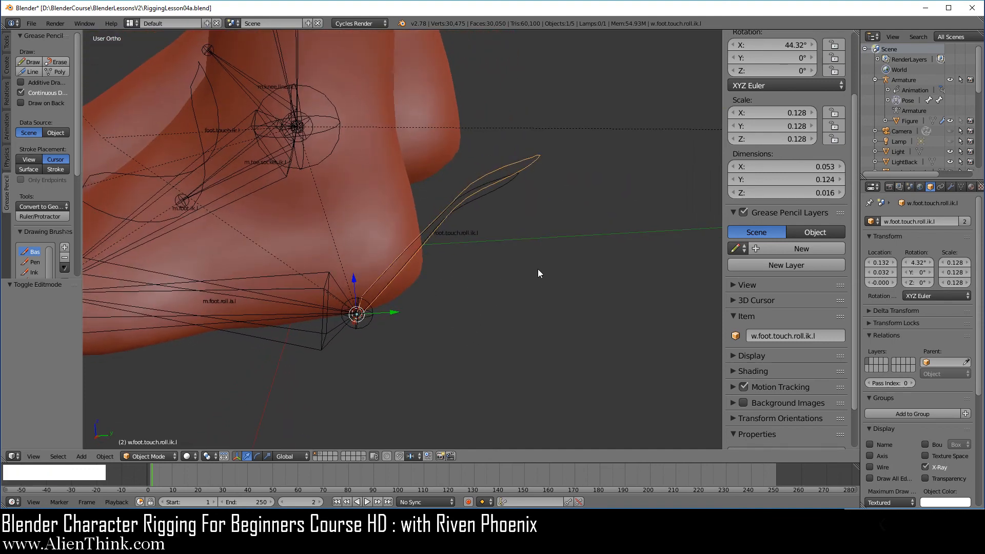
key(m)
click(688, 291)
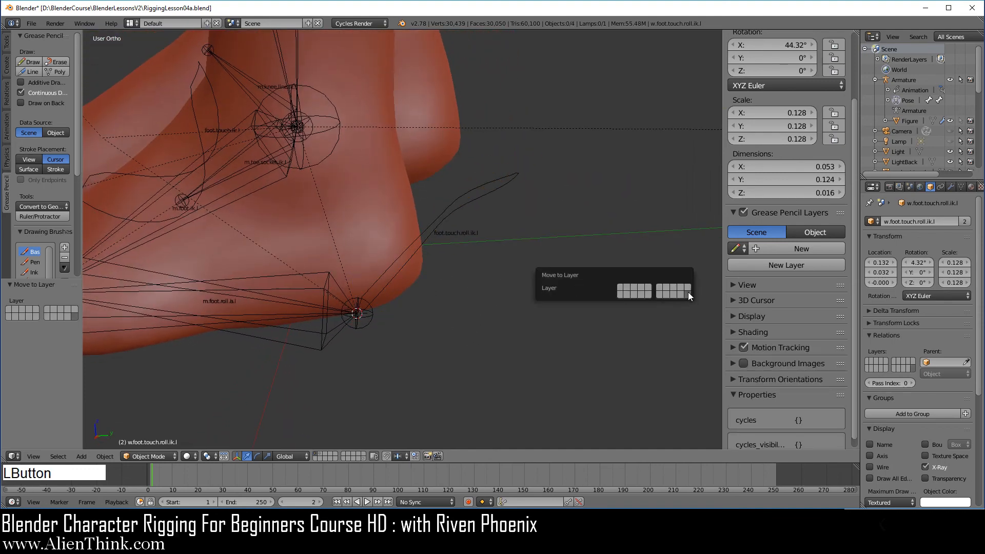
Select the foot.touch.roll.ik.l bone and test the foot roll with a temporary rotation in right view, cancelling it.
right_click(512, 183)
key(KP_3)
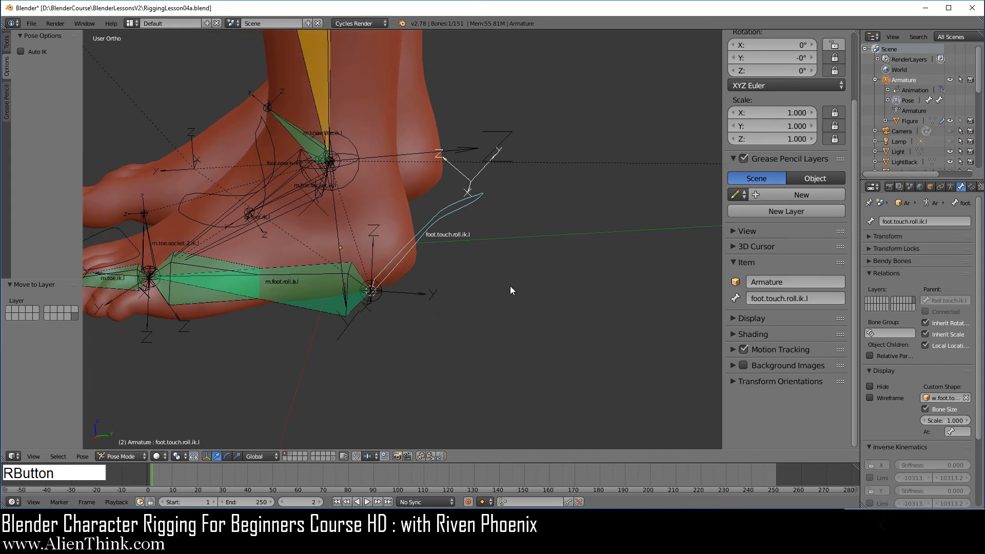
key(r)
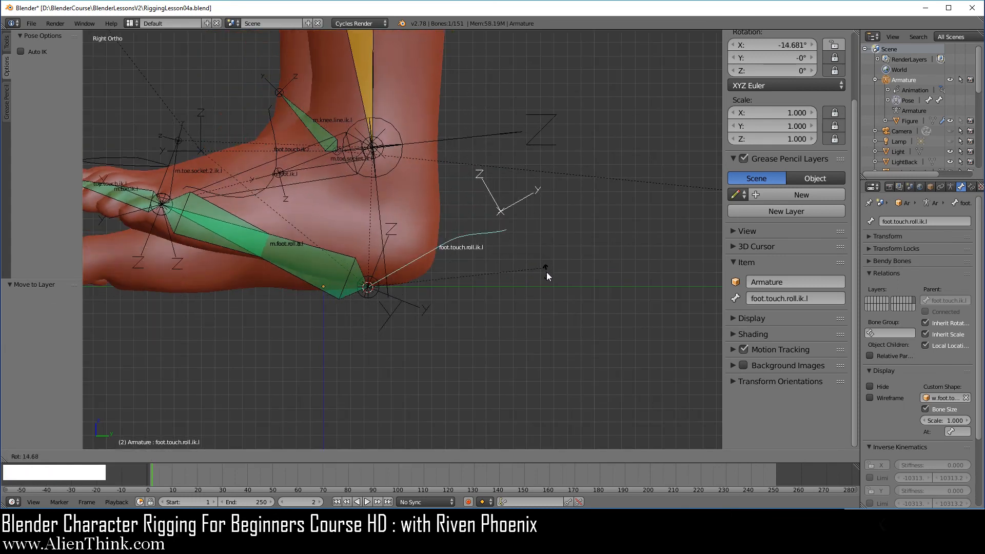
right_click(551, 245)
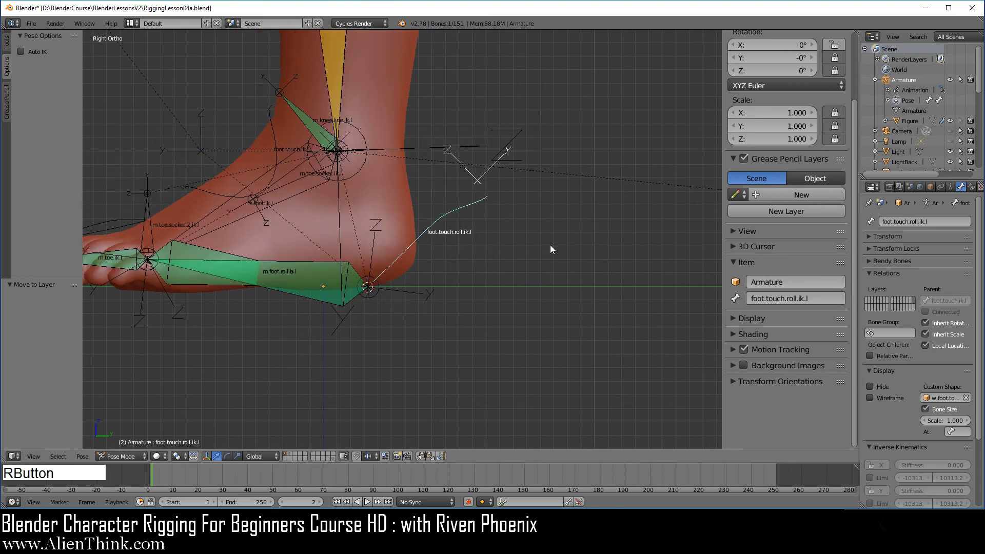
Add toe.touch.ik.l, foot.touch.ik.l and knee.touch.pole.ik.l to the bone selection and move all four control bones to the first bone layer.
shift+middle_drag(521, 285, 594, 344)
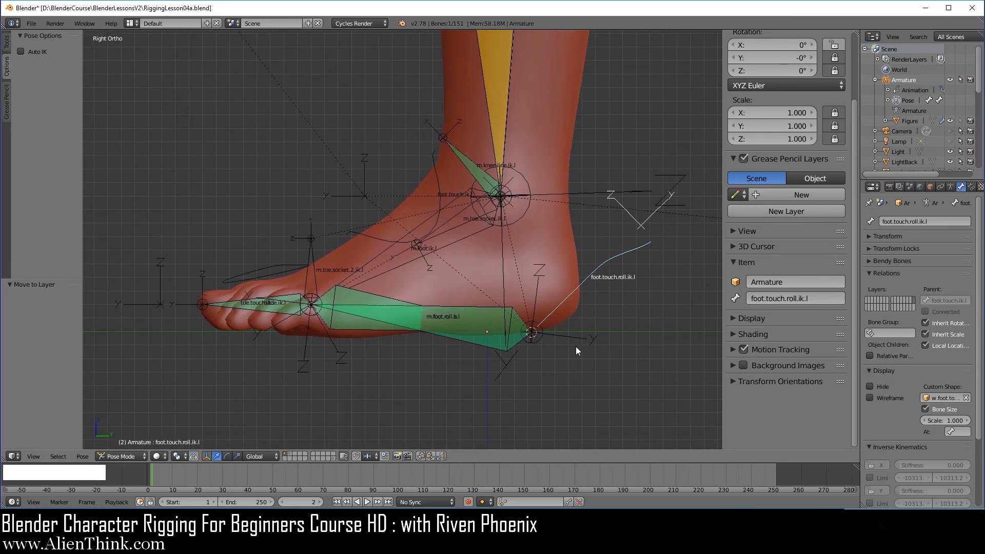
scroll(574, 345, down, 2)
shift+middle_drag(536, 308, 595, 364)
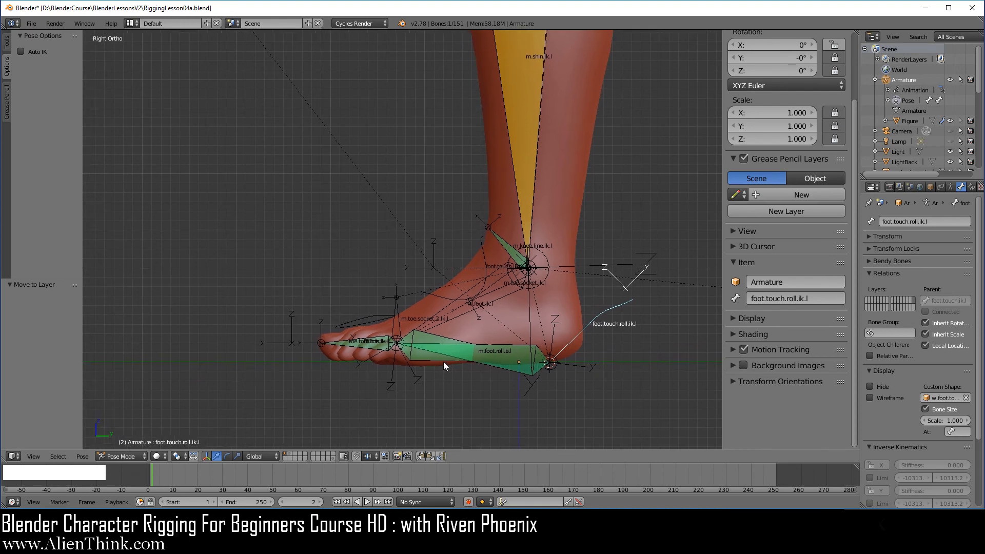
shift+right_click(360, 324)
shift+right_click(444, 297)
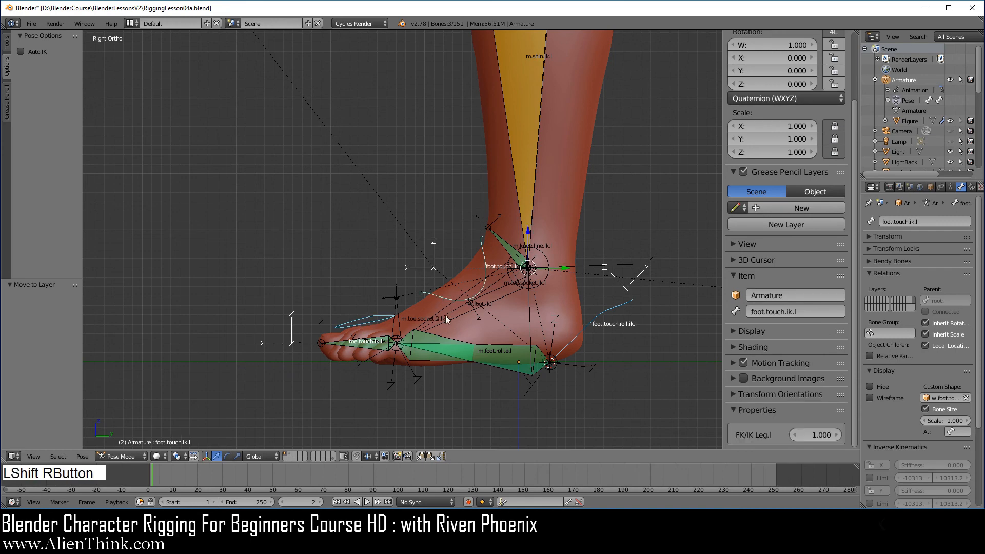
scroll(455, 331, down, 2)
shift+middle_drag(395, 160, 477, 304)
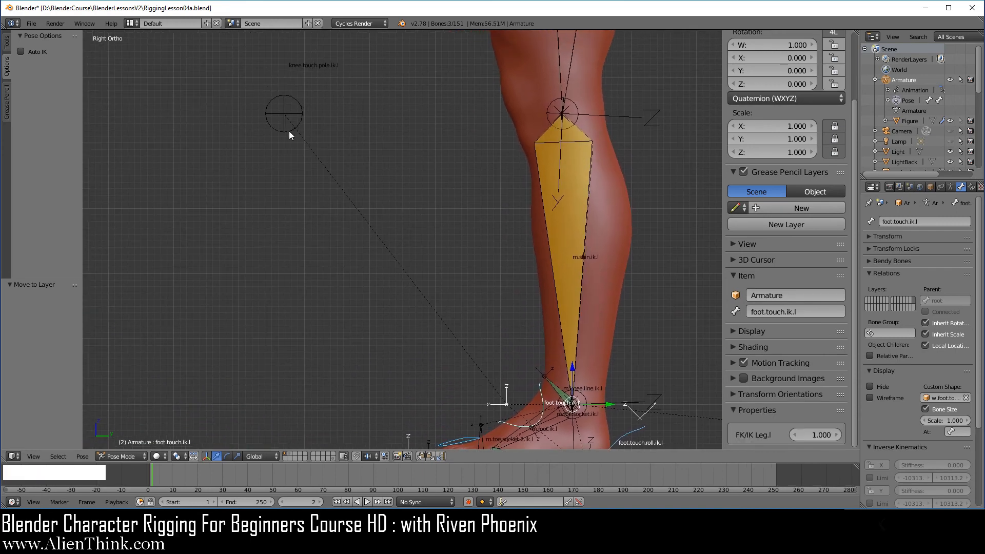
shift+right_click(304, 121)
scroll(352, 226, down, 2)
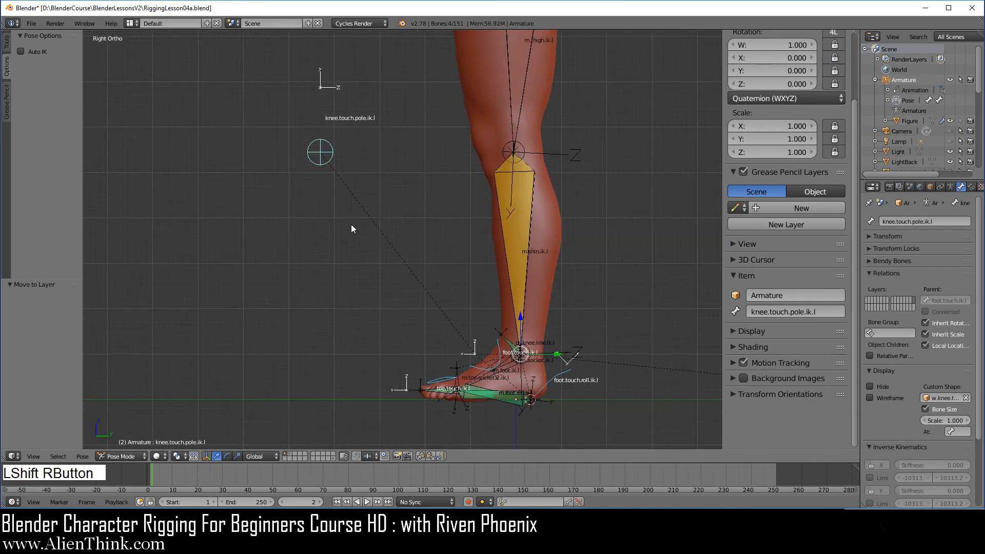
shift+middle_drag(352, 226, 388, 253)
scroll(508, 285, up, 4)
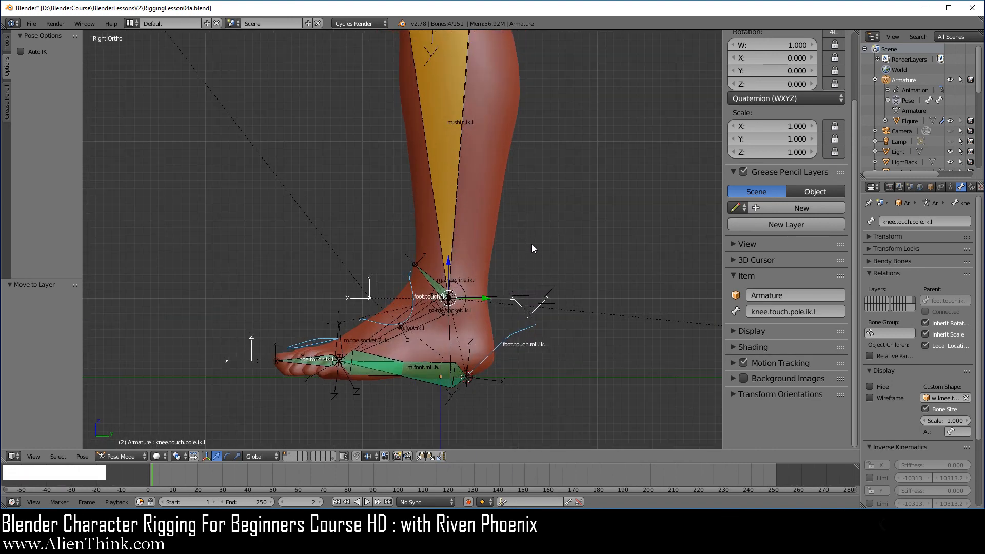
key(m)
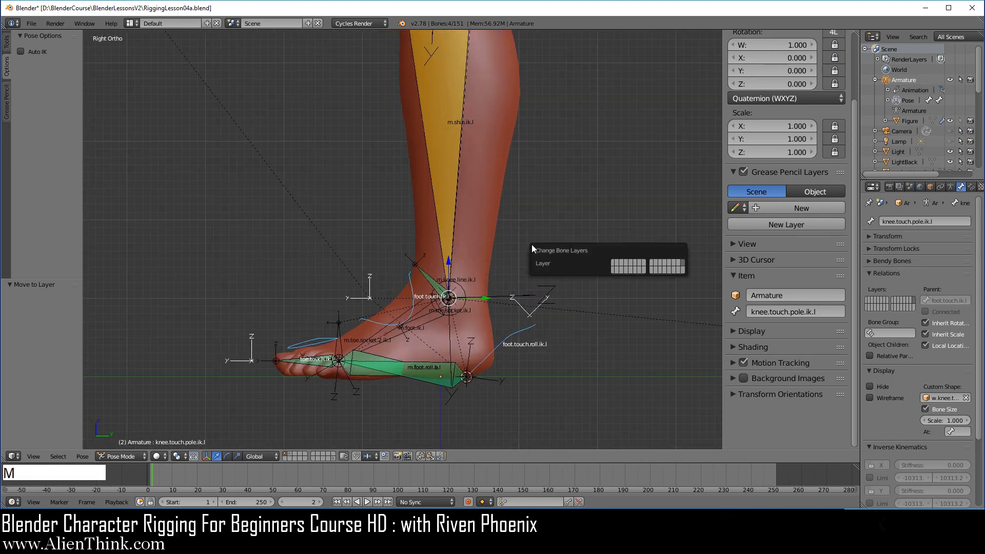
click(613, 263)
shift+middle_drag(598, 255, 591, 320)
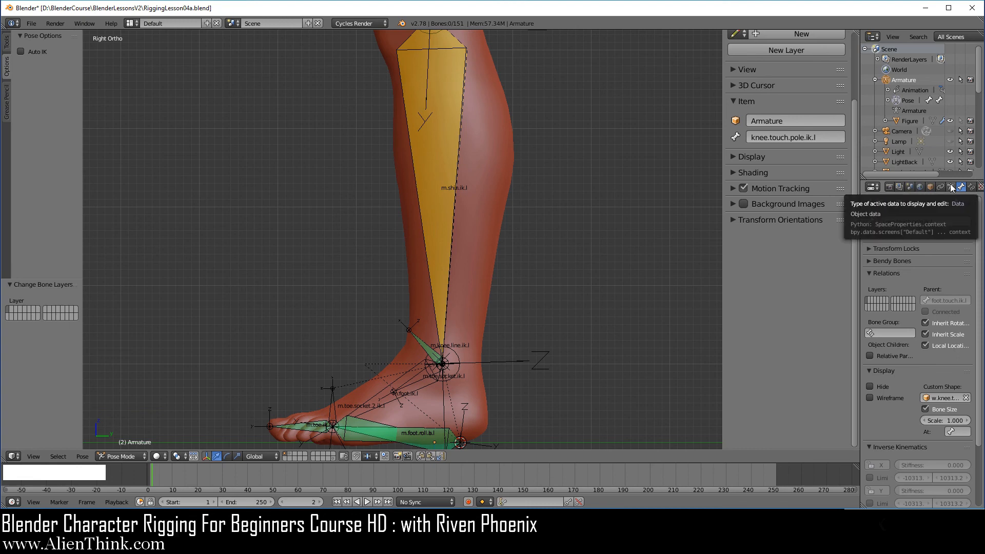
Display only the armature's first bone layer so the left leg's control bones can be worked on.
click(950, 188)
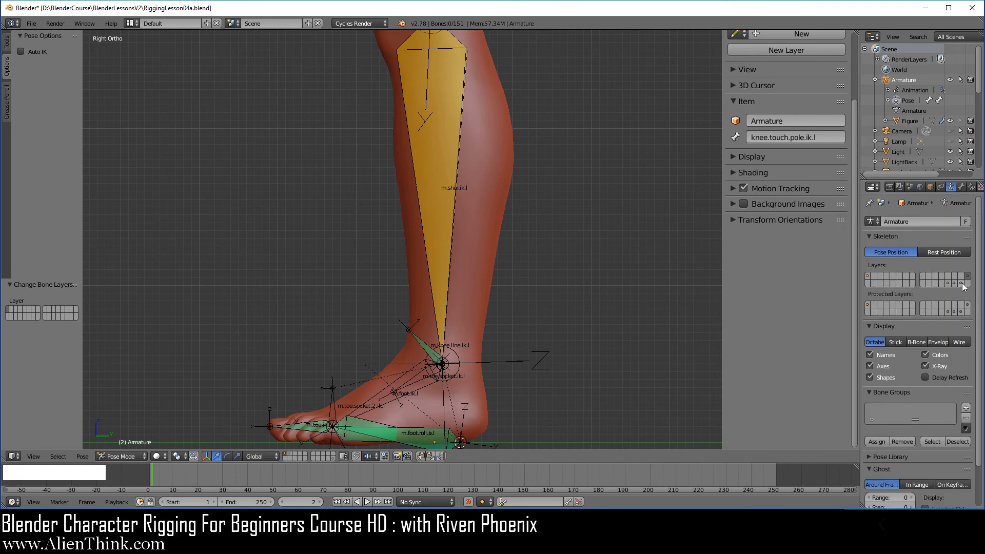
click(867, 275)
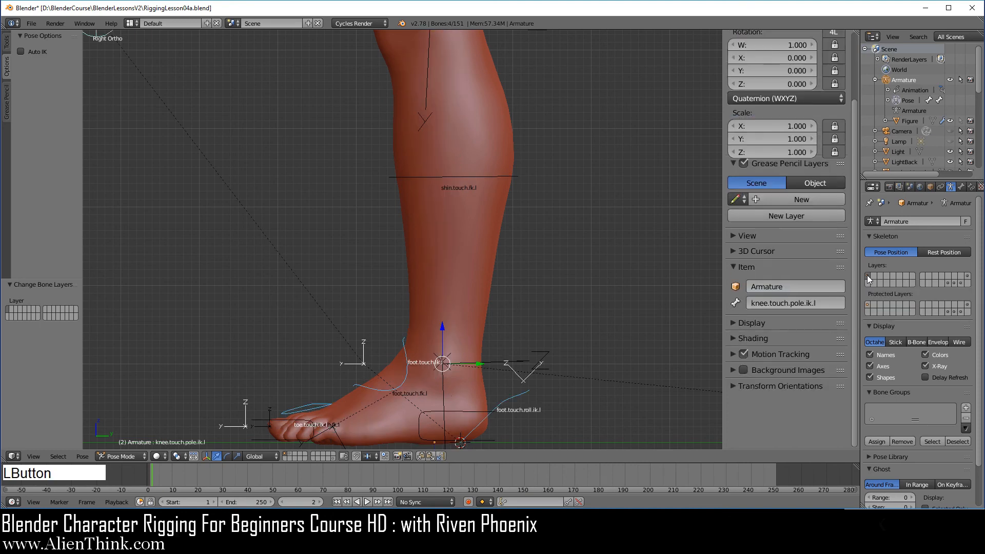
scroll(479, 294, down, 4)
shift+middle_drag(445, 238, 452, 305)
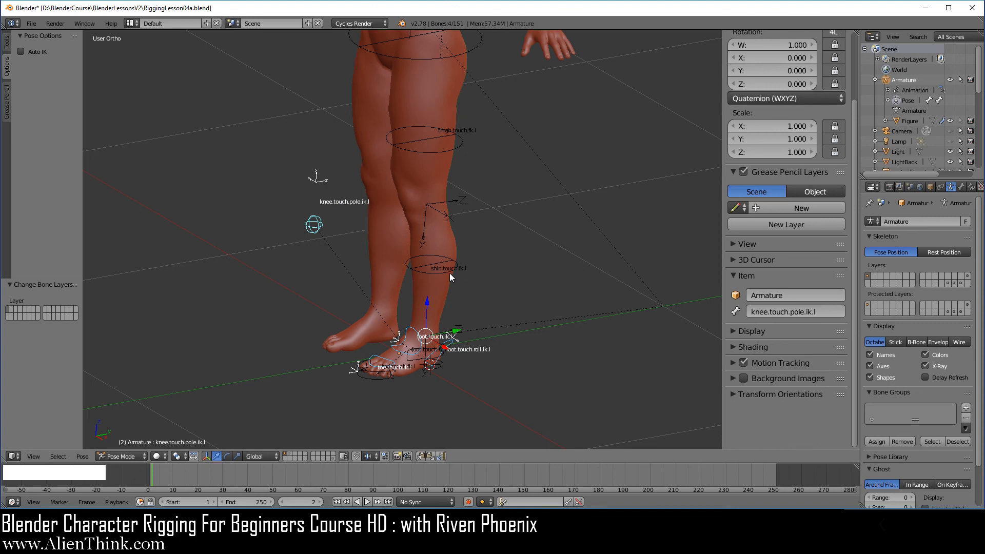
Select the shin.touch.fk.l bone and test a temporary sideways rotation in front view, cancelling it.
right_click(449, 276)
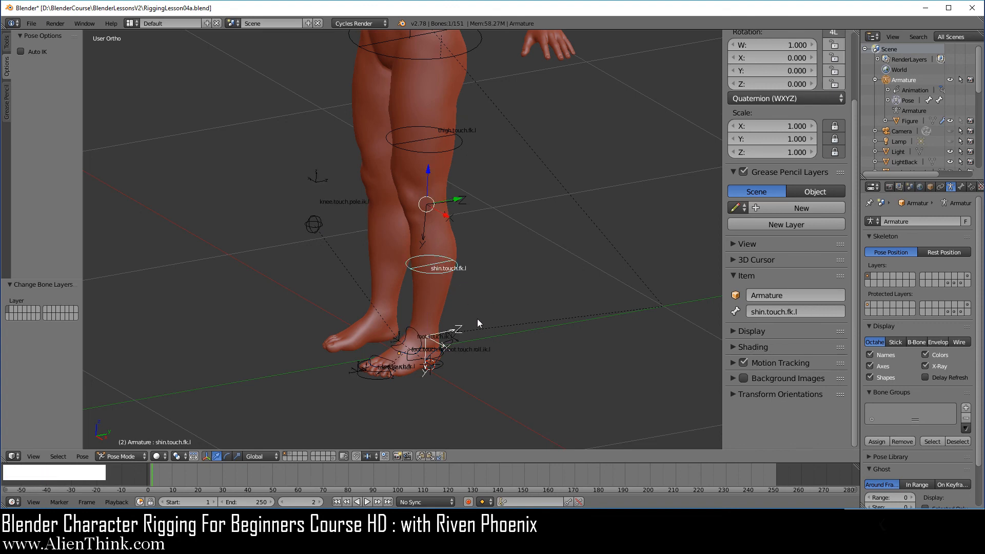
key(KP_1)
key(r)
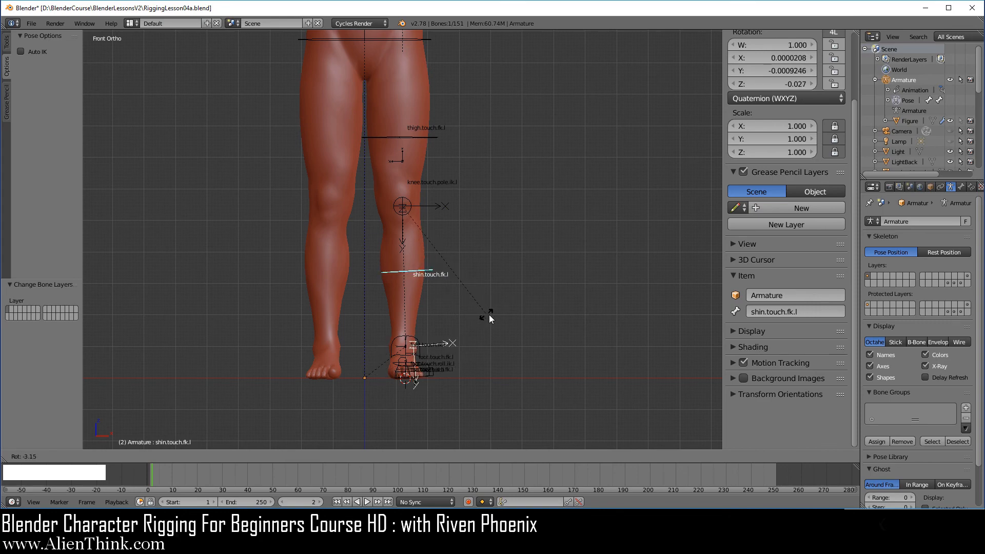
right_click(522, 302)
Inspect the lower leg's controls, reselect shin.touch.fk.l, and repeat the sideways rotation test in front view without keeping it.
middle_drag(522, 302, 374, 327)
scroll(382, 328, up, 3)
shift+middle_drag(436, 332, 434, 243)
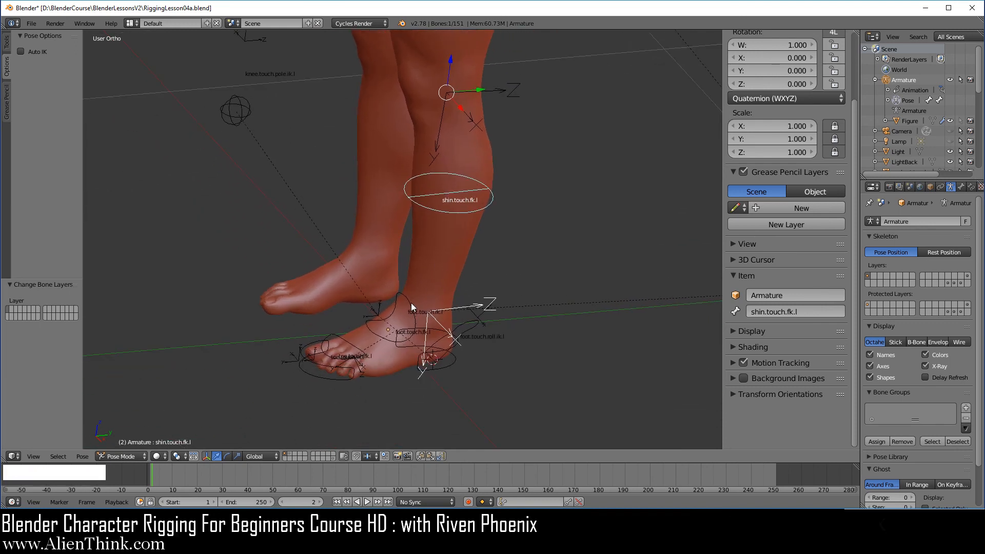
right_click(411, 303)
drag(795, 434, 759, 434)
right_click(481, 211)
key(1)
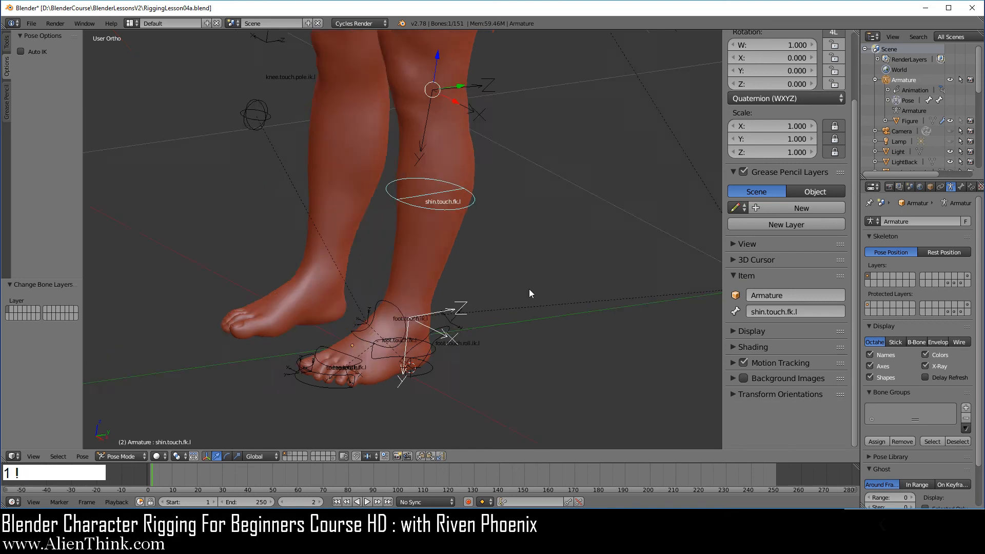
key(r)
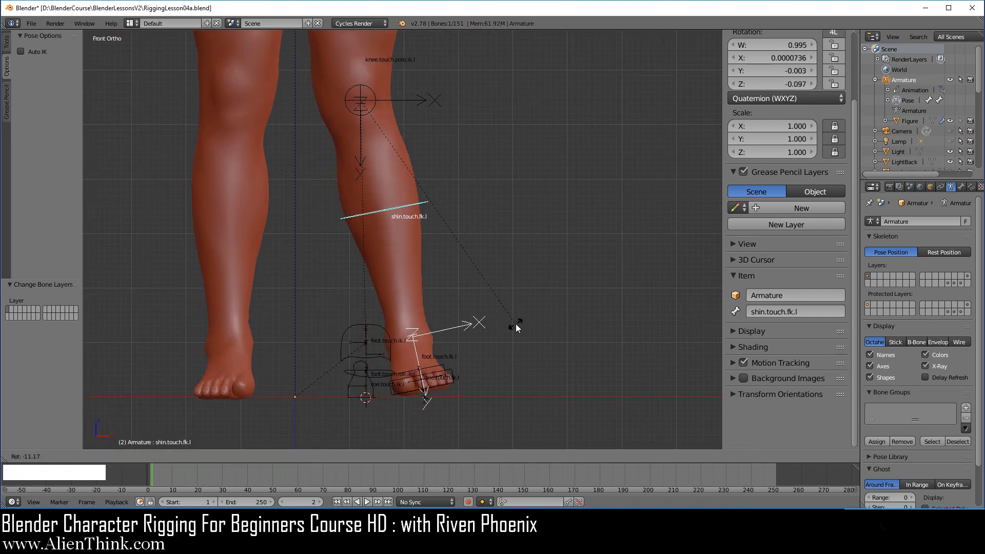
right_click(515, 327)
Change the rotation mode of shin.touch.fk.l to XYZ Euler and lock its Y and Z rotation.
middle_drag(436, 220, 459, 241)
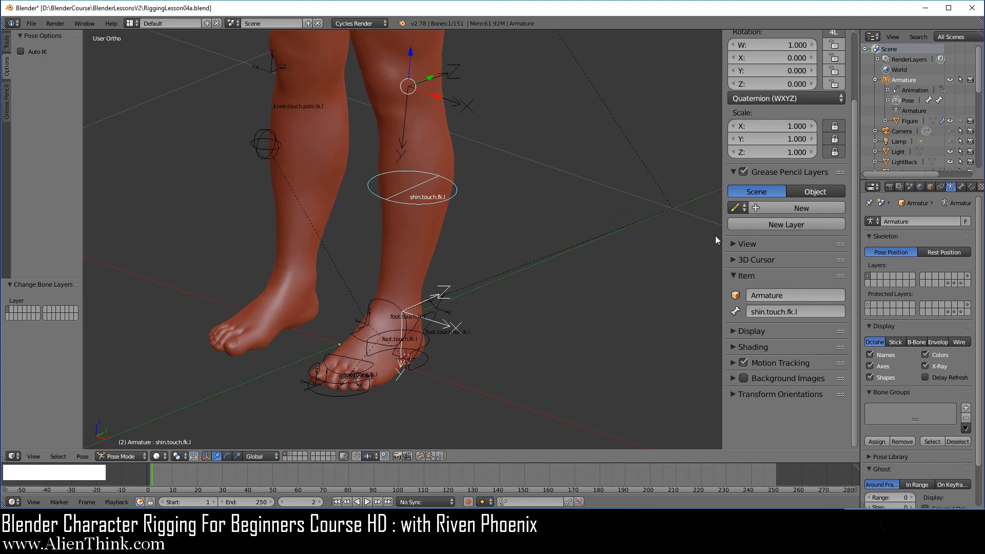
scroll(777, 226, up, 3)
click(780, 179)
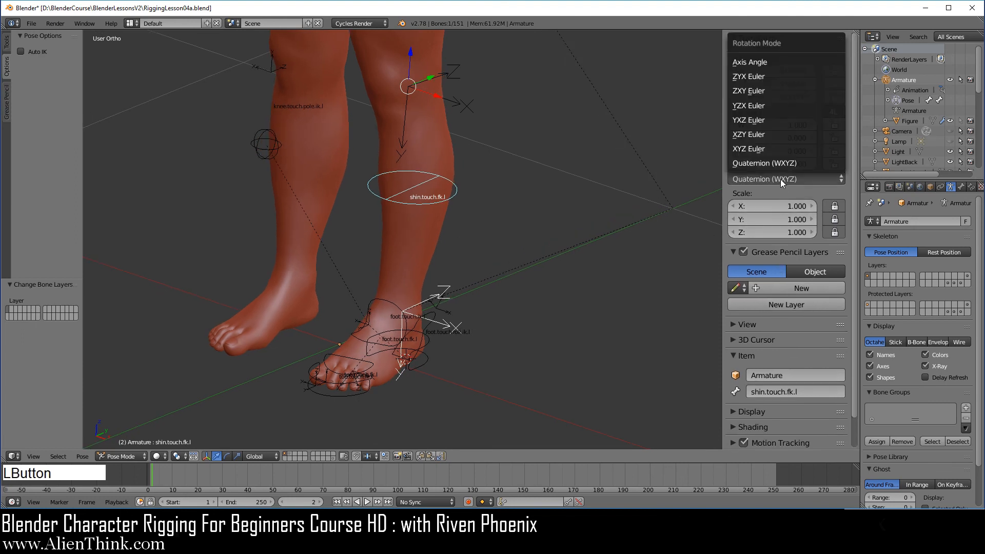
click(768, 149)
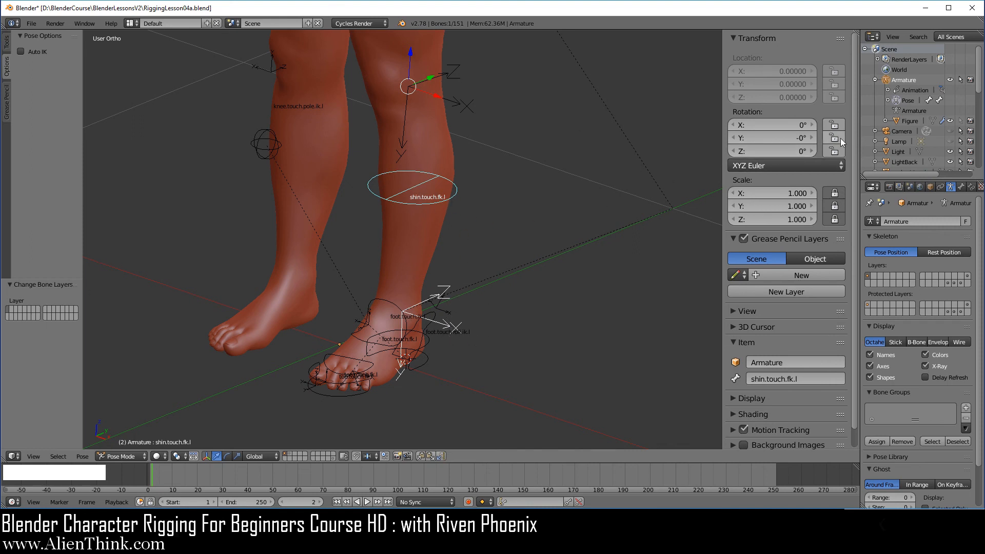
drag(835, 138, 835, 151)
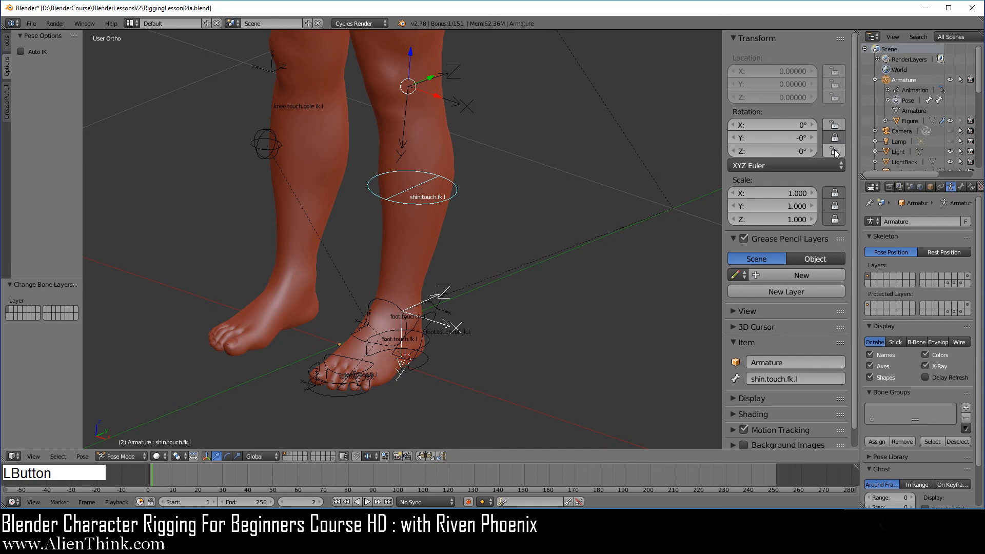
Test the restricted rotation of shin.touch.fk.l, cancel it, and deselect all bones.
key(r)
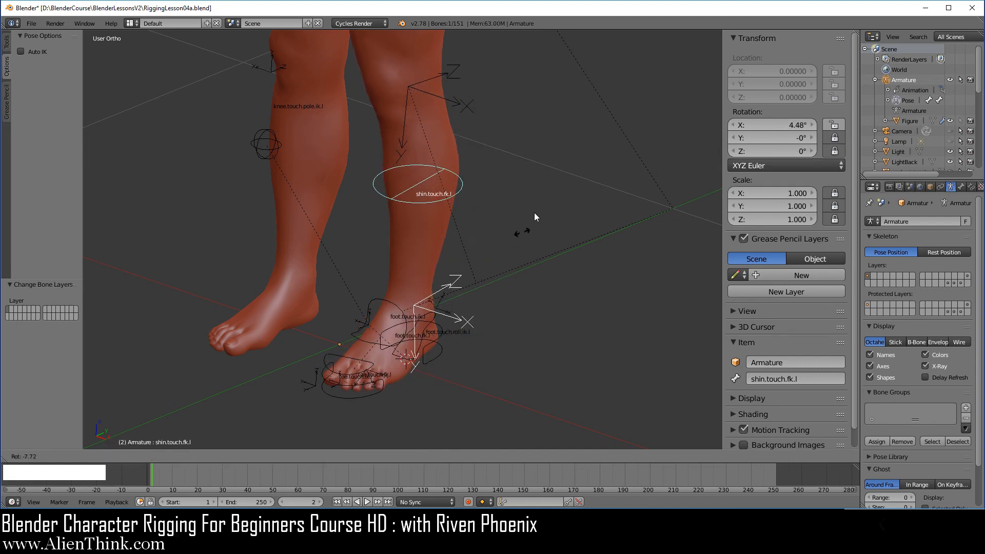
right_click(559, 233)
shift+middle_drag(559, 233, 598, 232)
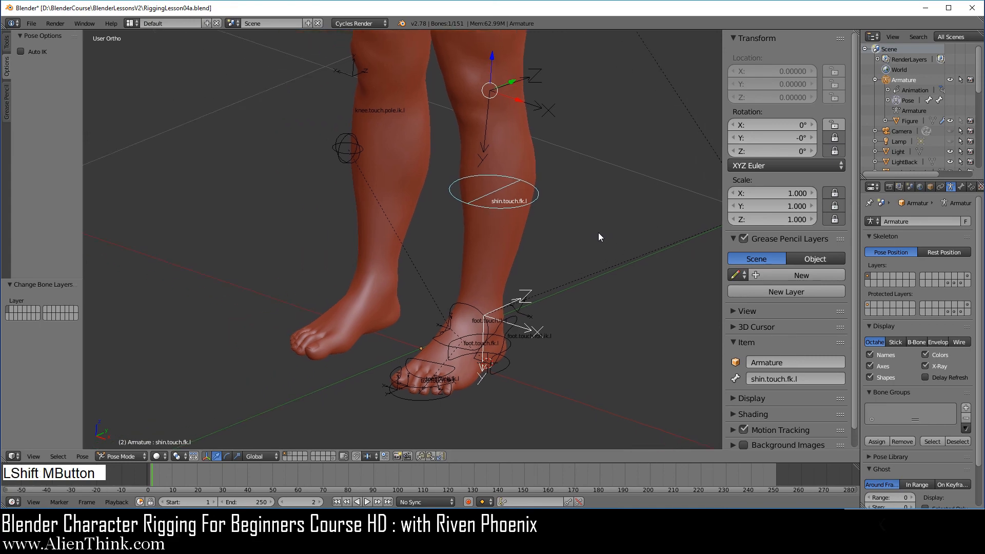
scroll(531, 297, down, 3)
key(a)
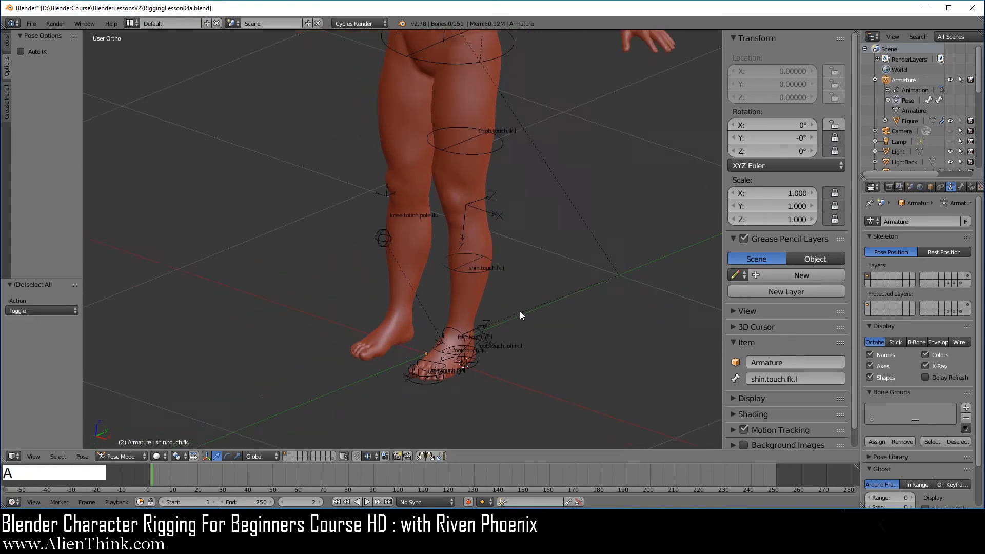
Show the whole figure in front view and save the file under its existing name, RiggingLesson04a.blend.
mouse_move(519, 311)
middle_down()
mouse_move(470, 272)
mouse_move(353, 269)
mouse_move(446, 227)
mouse_move(561, 251)
mouse_move(509, 284)
mouse_move(522, 331)
mouse_move(512, 323)
mouse_move(516, 306)
middle_up()
key(KP_1)
scroll(518, 319, down, 1)
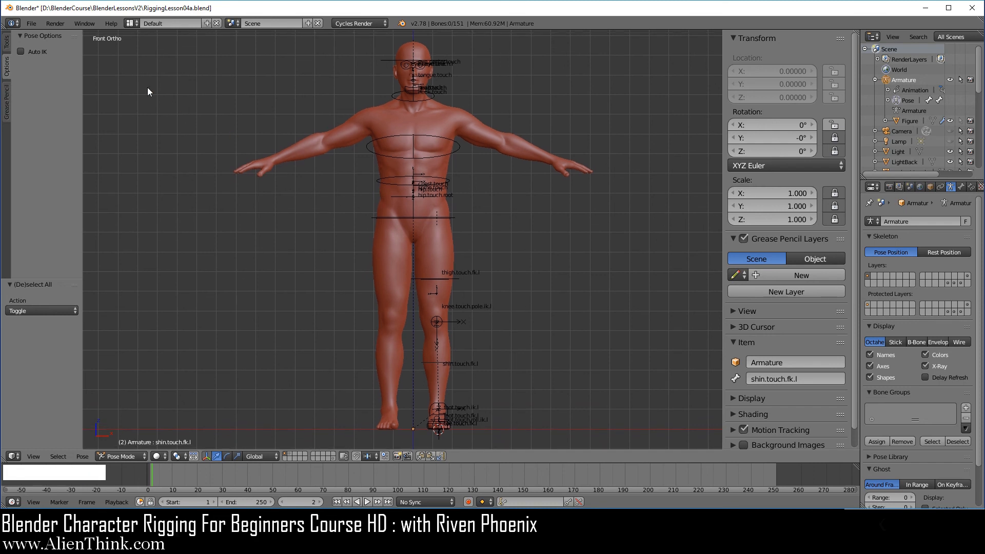
click(35, 25)
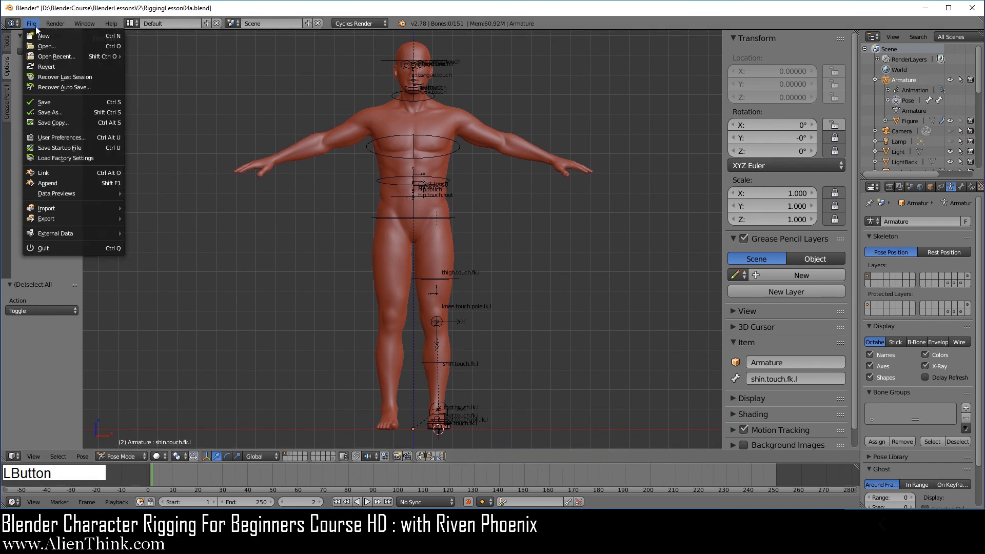
click(72, 101)
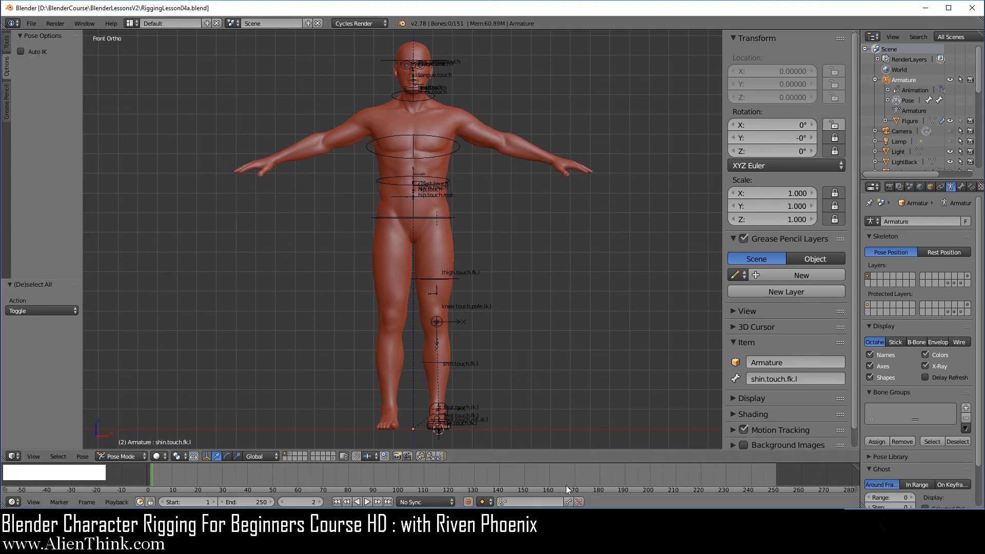